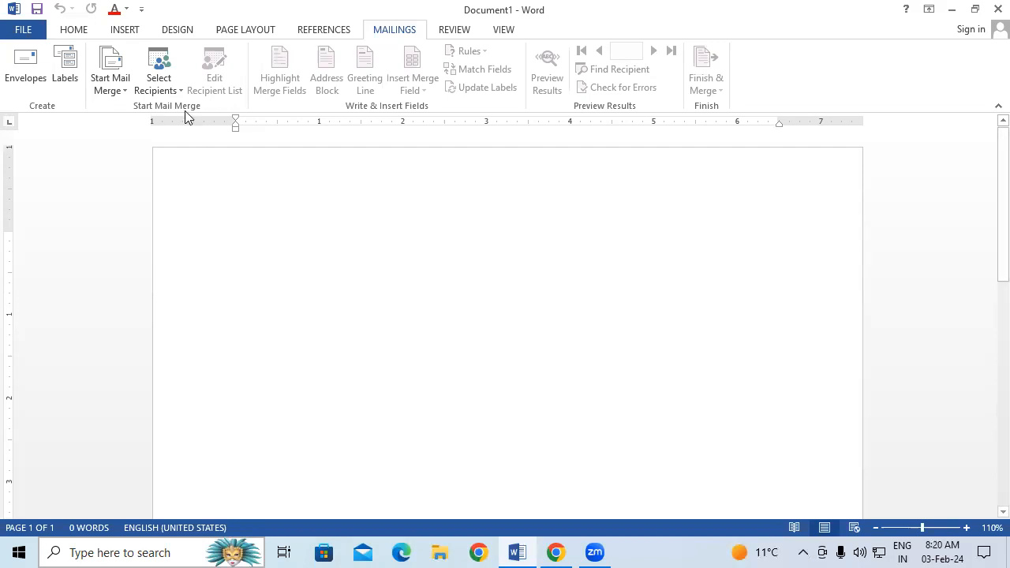
# Open the Select Recipients dropdown on the Mailings tab.
pyautogui.click(162, 88)
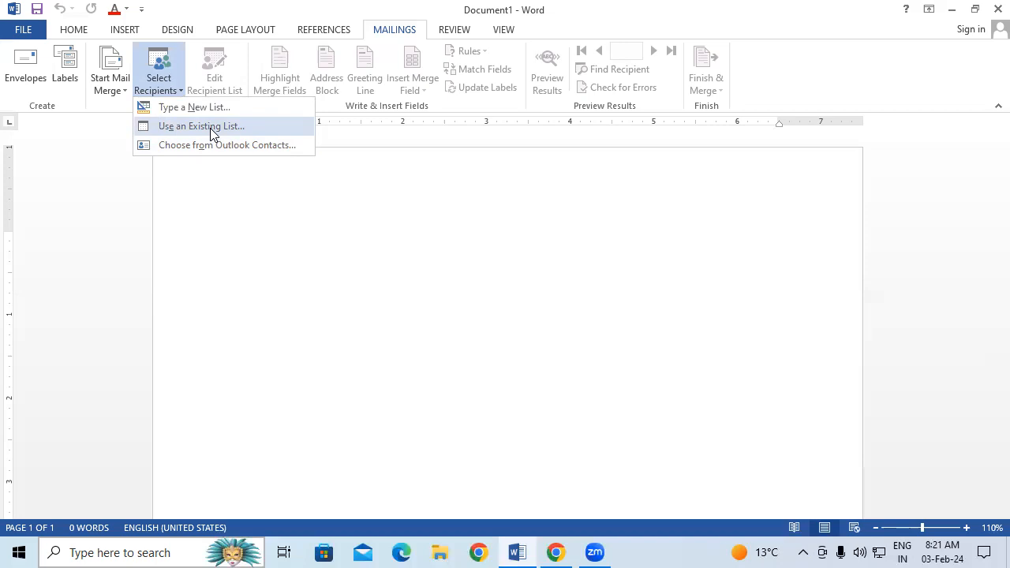
# Use the existing SBI EMP DATA database, found by searching 'sbi' in Documents, as the recipient list.
pyautogui.click(210, 131)
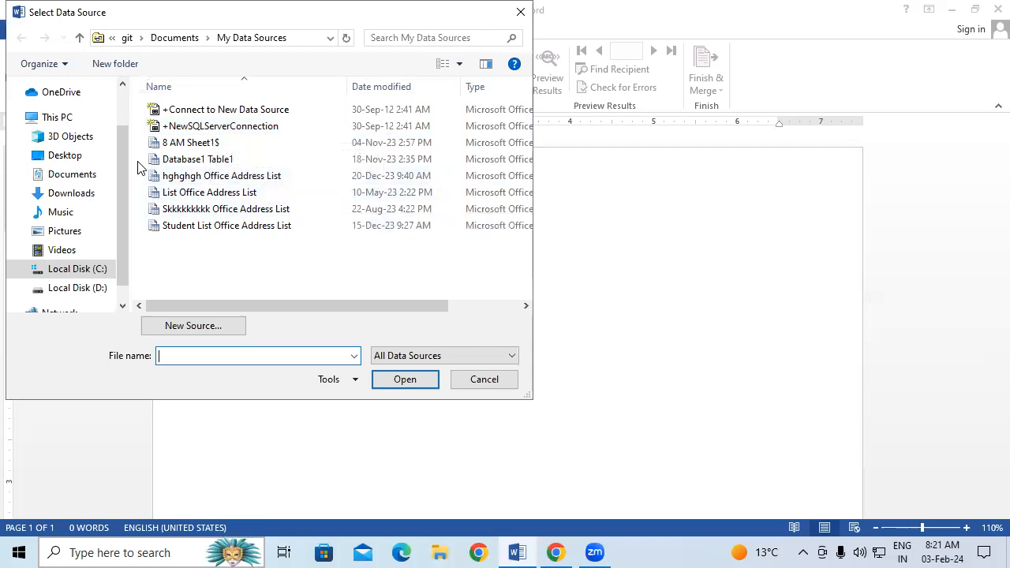
pyautogui.click(86, 178)
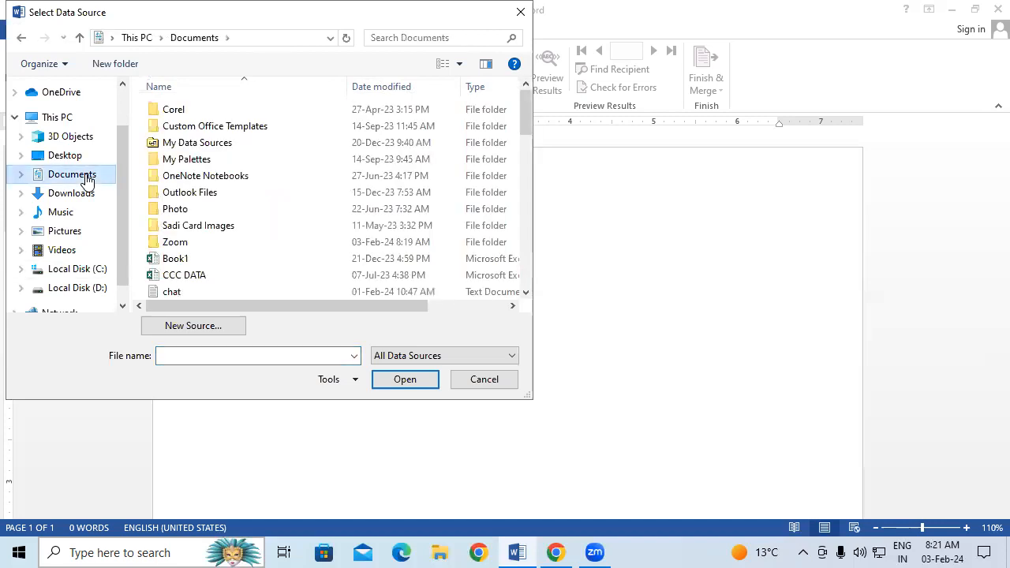
pyautogui.click(447, 37)
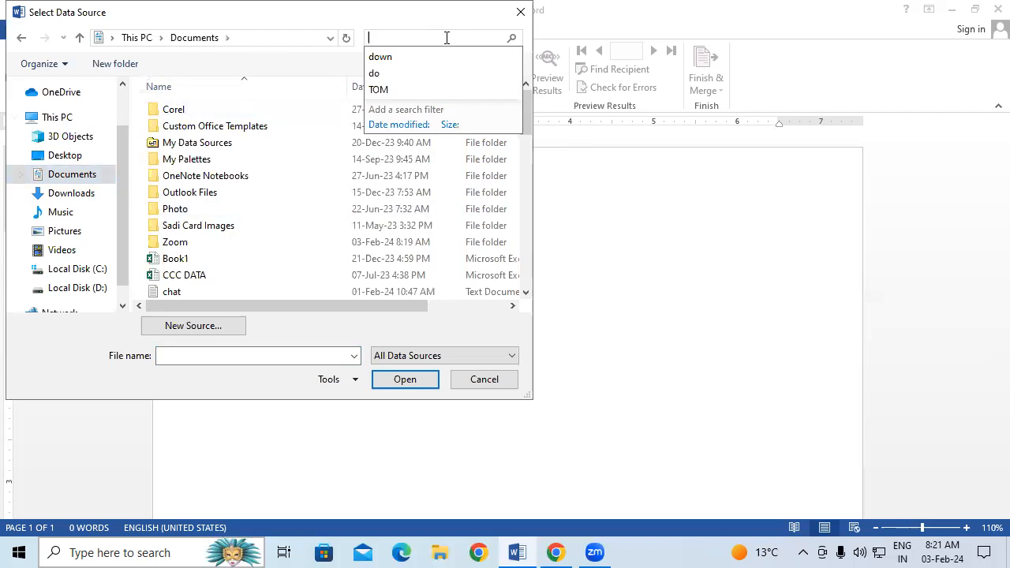
pyautogui.write('sbi')
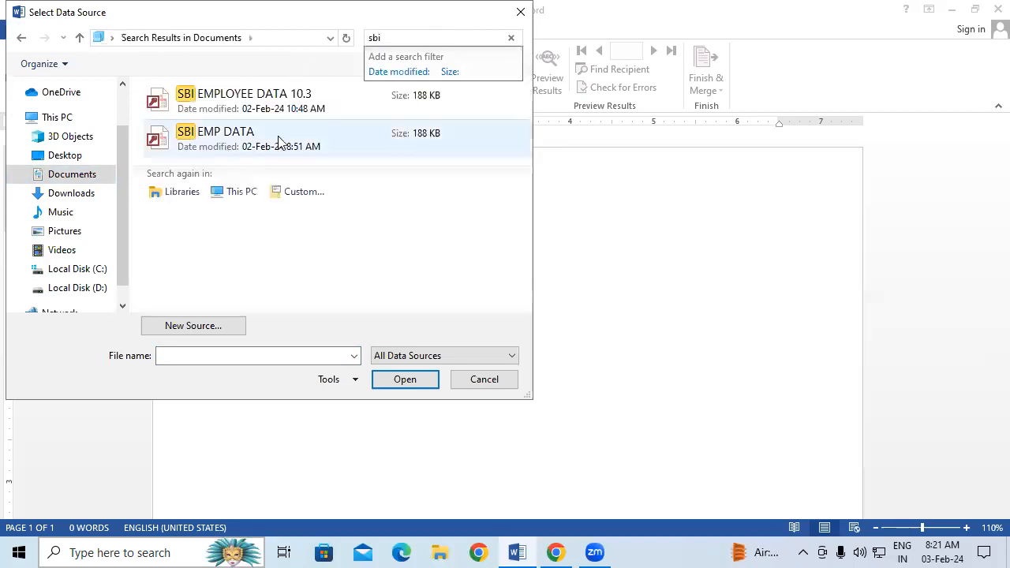
pyautogui.click(278, 141)
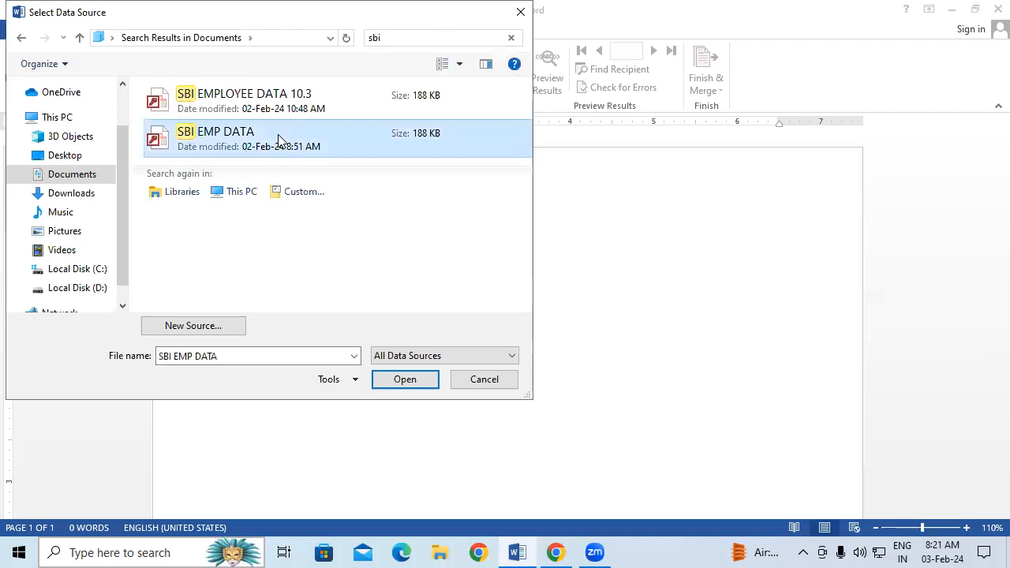
pyautogui.click(416, 385)
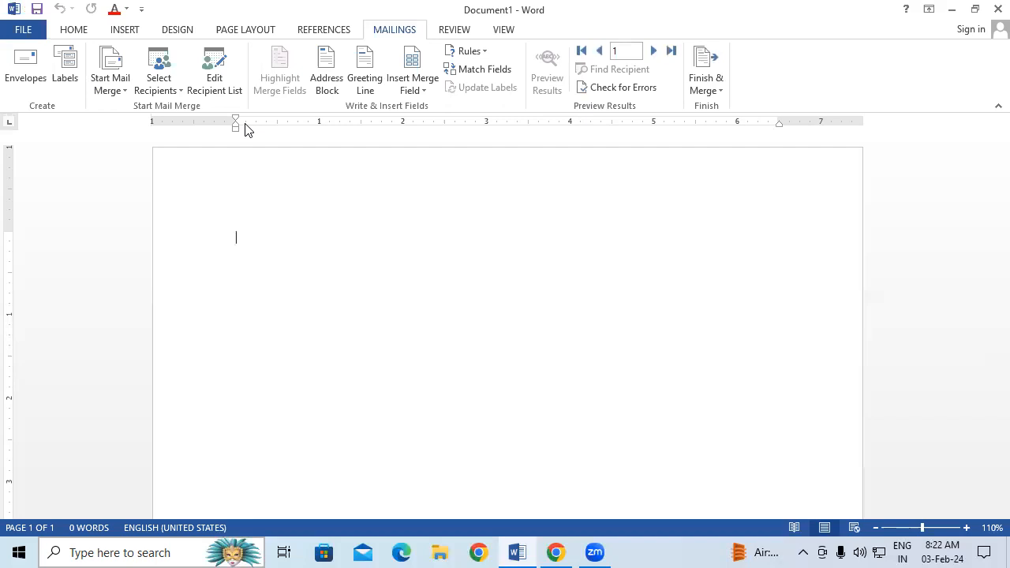
# Review the three recipients, then open SBI EMP DATA.mdb in Edit Data Source.
pyautogui.click(223, 66)
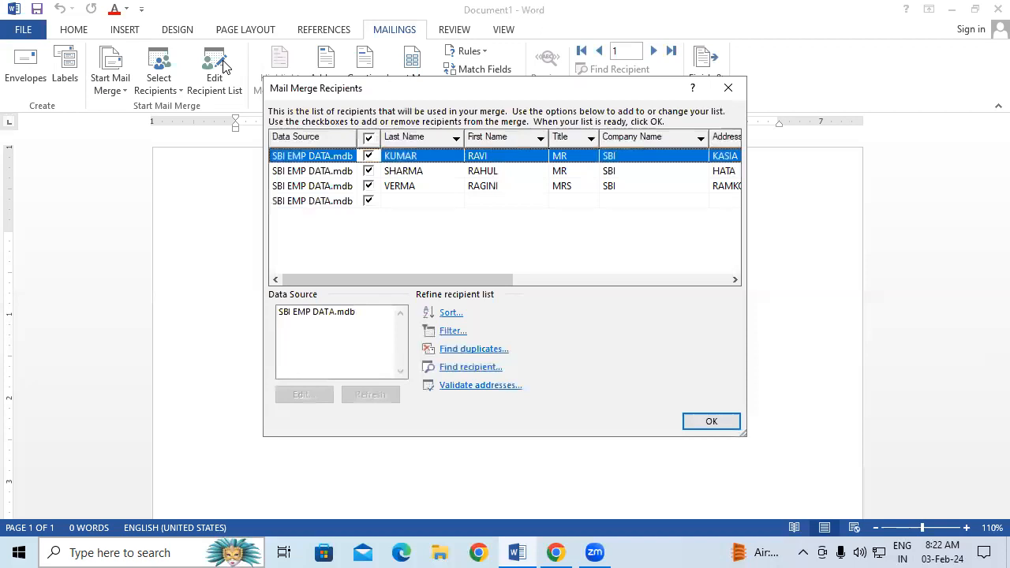
pyautogui.click(403, 176)
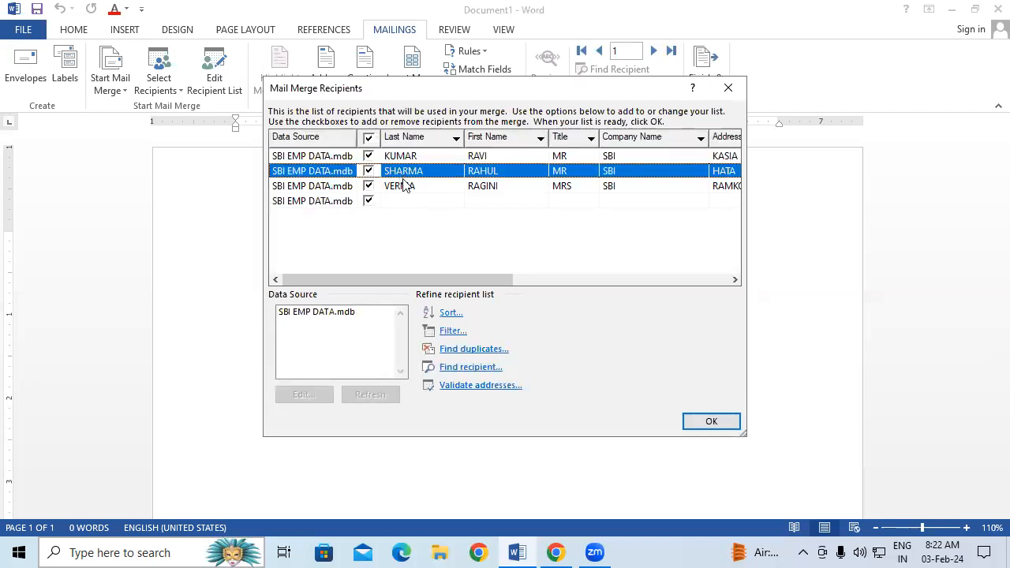
pyautogui.click(404, 189)
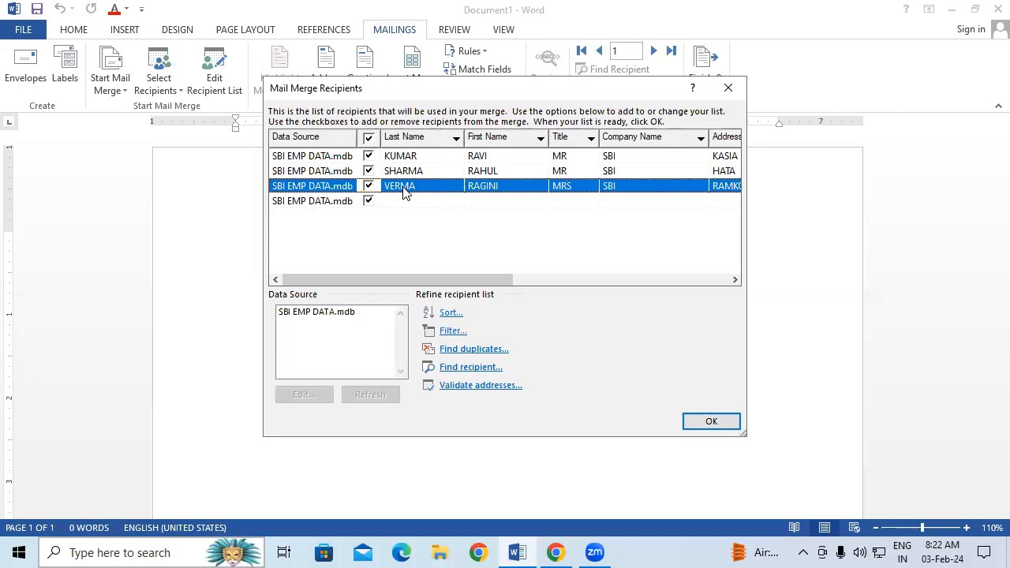
pyautogui.click(431, 157)
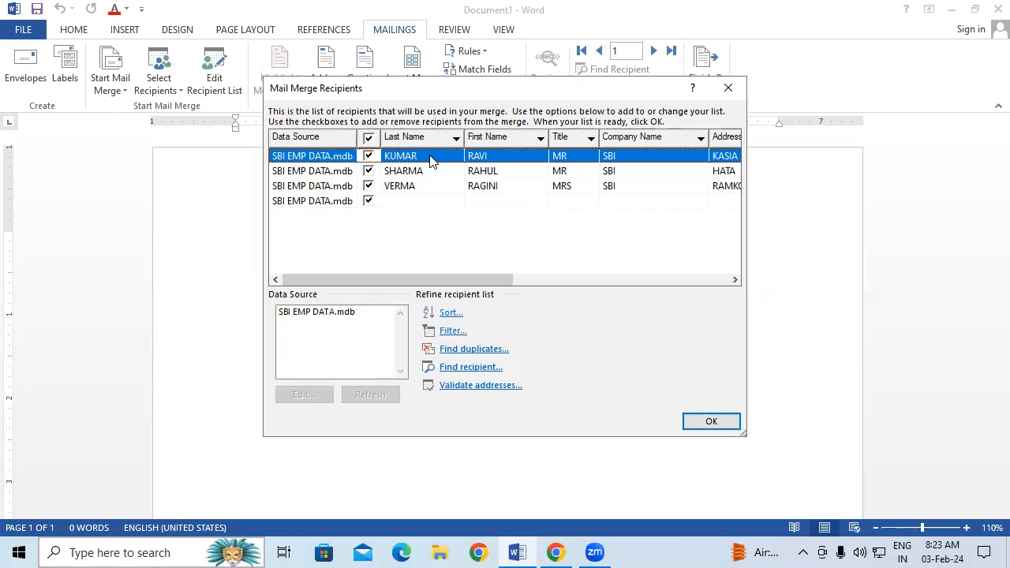
pyautogui.click(344, 315)
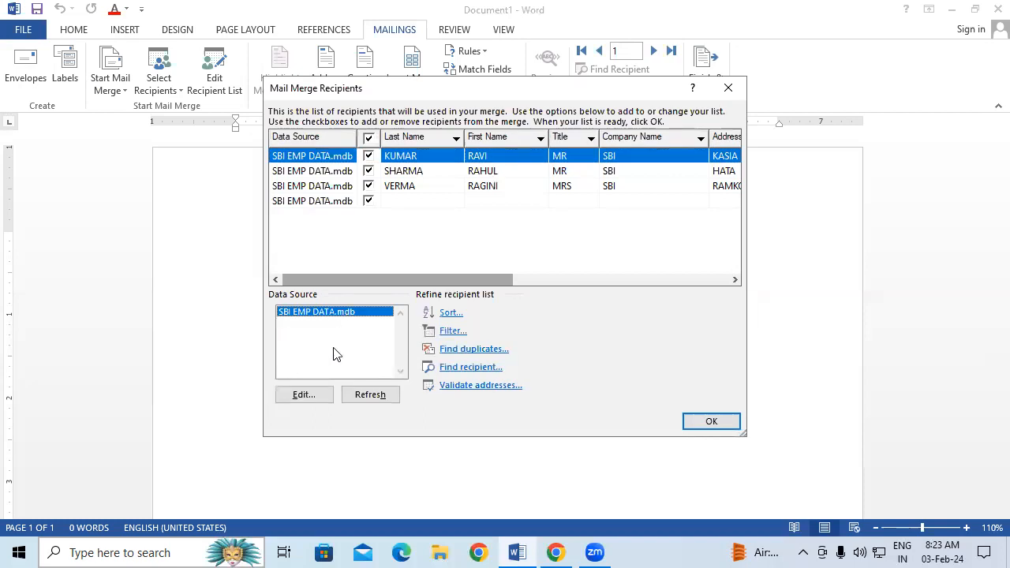
pyautogui.click(319, 396)
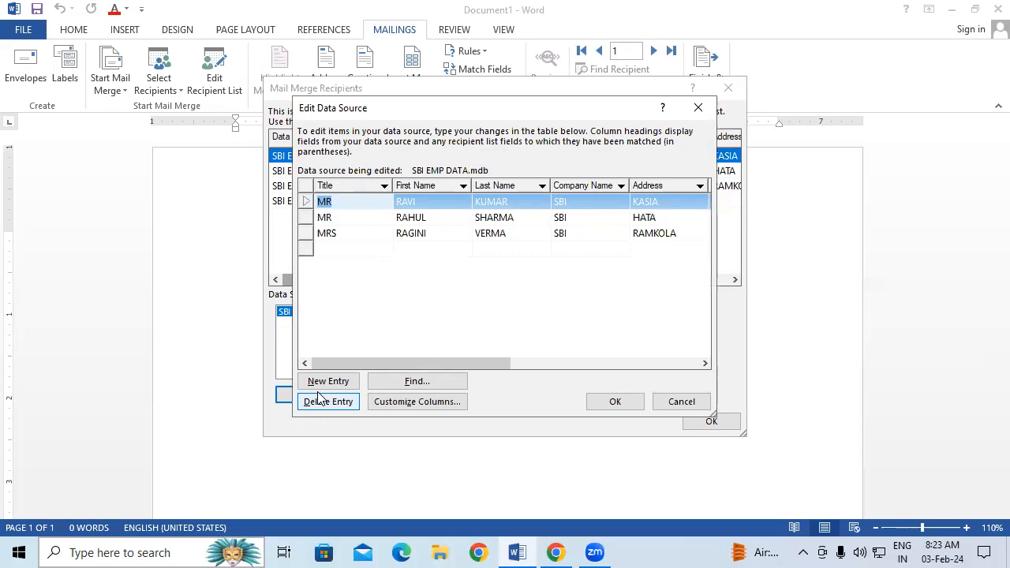
# Replace the first recipient's first name with a new name and save the data source.
pyautogui.click(424, 202)
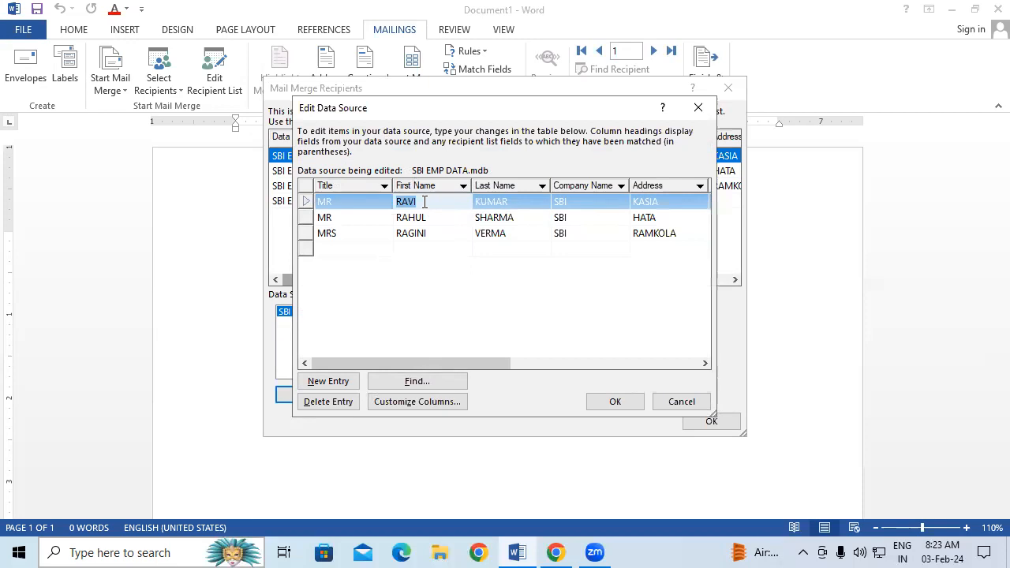
pyautogui.press('BackSpace')
pyautogui.write('RAJAN')
pyautogui.click(614, 402)
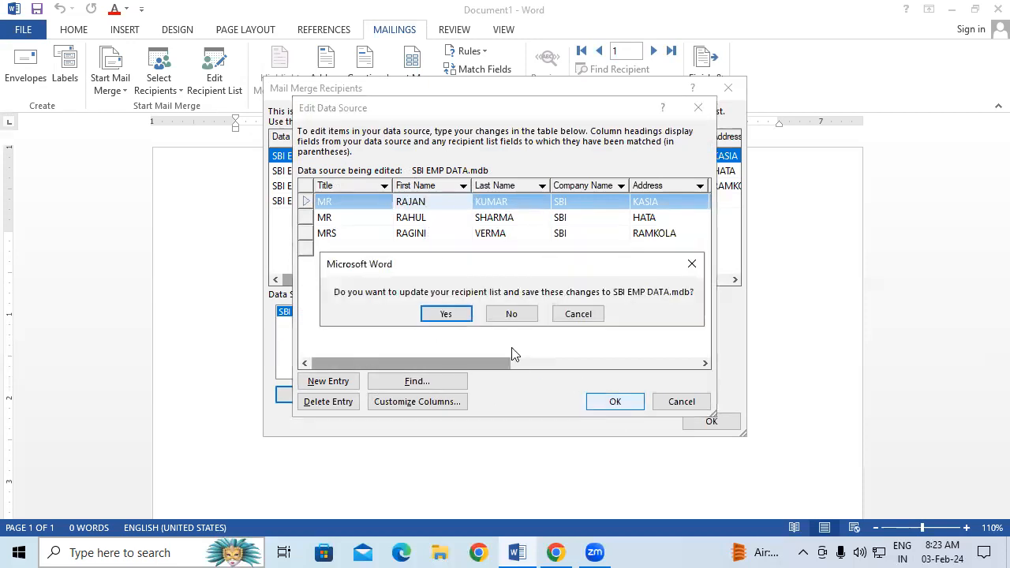
pyautogui.click(446, 314)
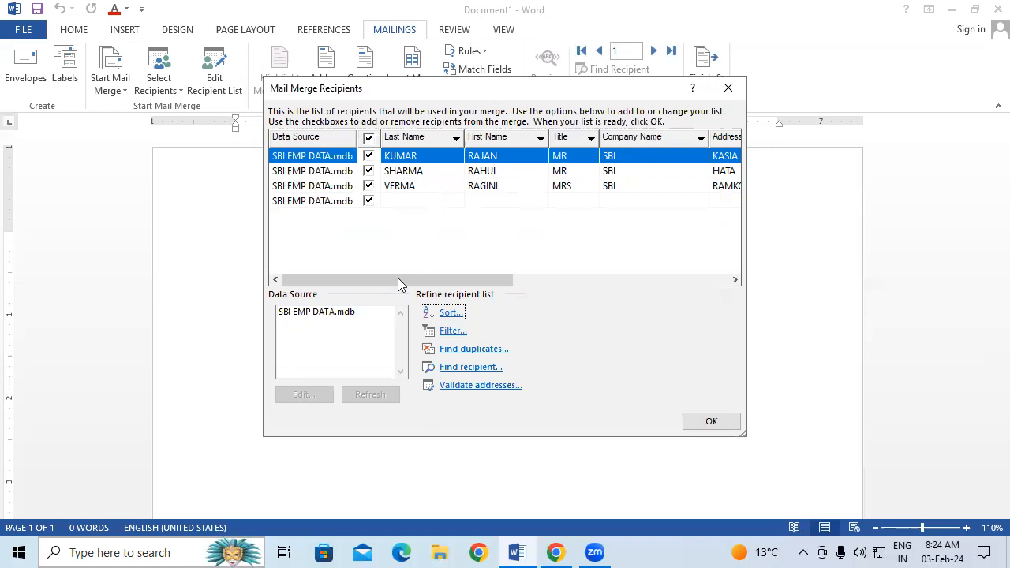
# Reopen the data source, add a new recipient row with title MR, and enter a first and last name.
pyautogui.click(347, 313)
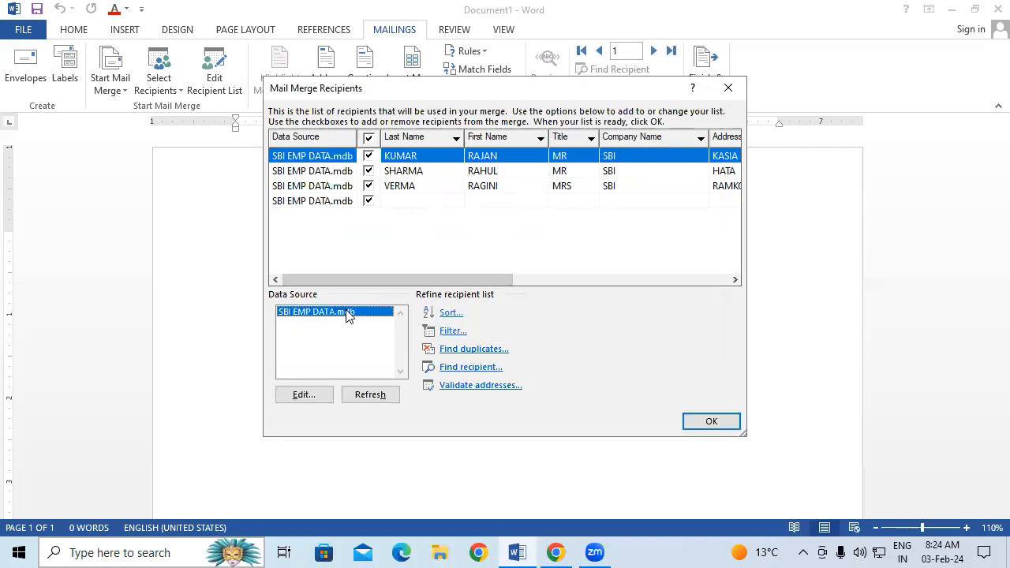
pyautogui.click(304, 396)
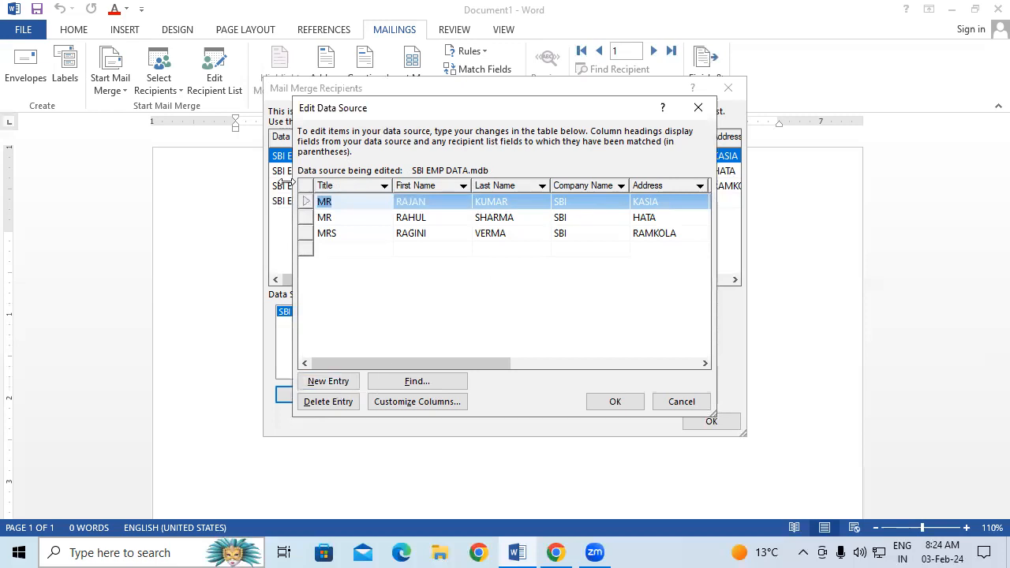
pyautogui.click(342, 383)
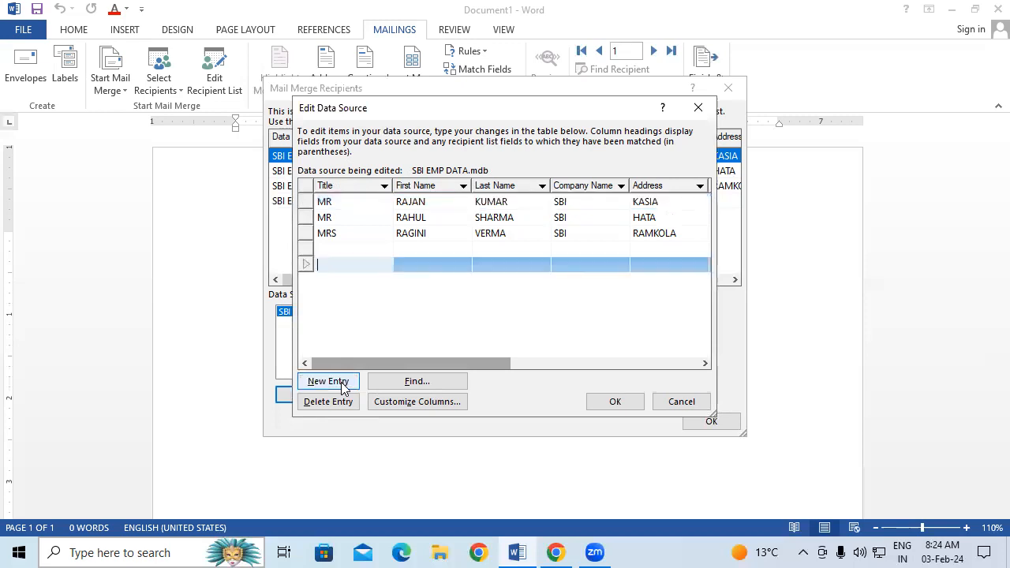
pyautogui.click(354, 248)
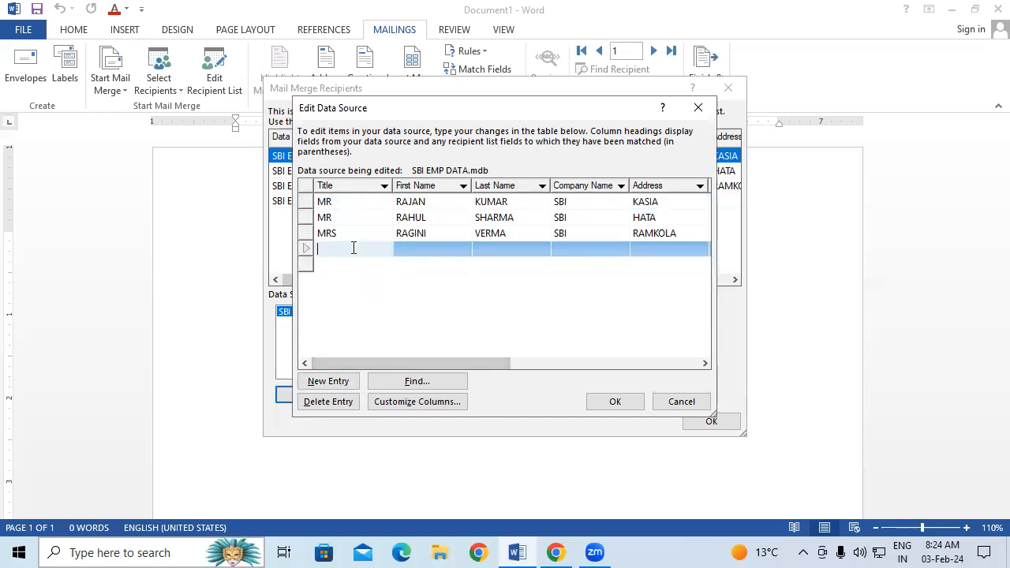
pyautogui.write('MR')
pyautogui.click(352, 249)
pyautogui.press('Tab')
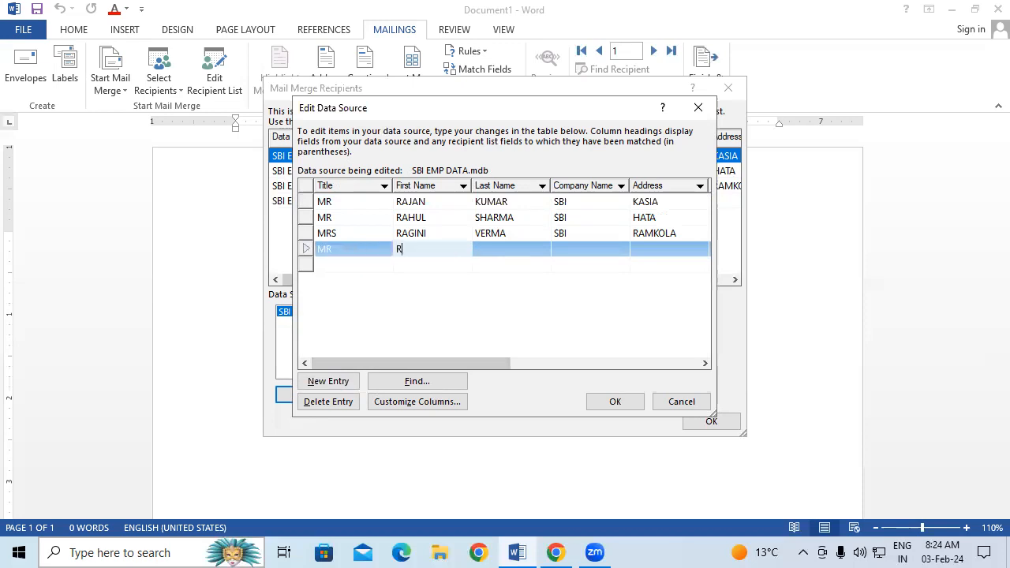
pyautogui.press('Tab')
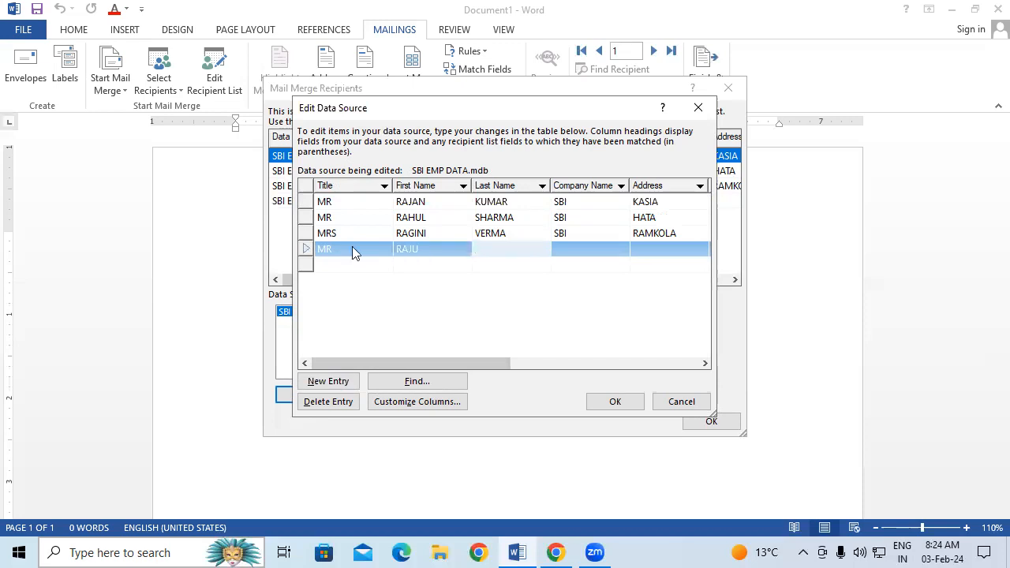
# Fill in the new recipient's company SBI, address, city, state, PIN, country INDIA and mobile number.
pyautogui.press('Tab')
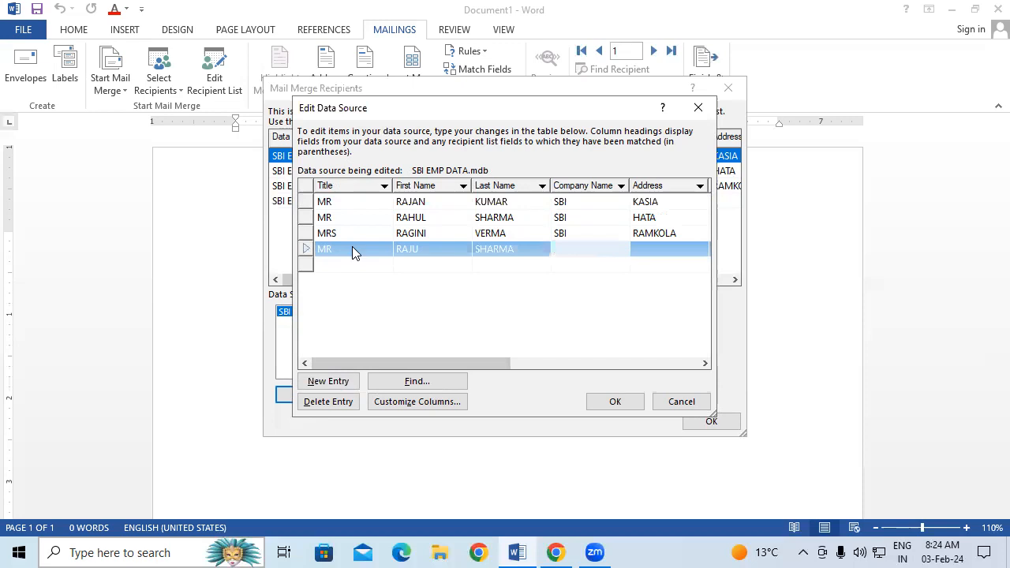
pyautogui.write('SBI')
pyautogui.press('Tab')
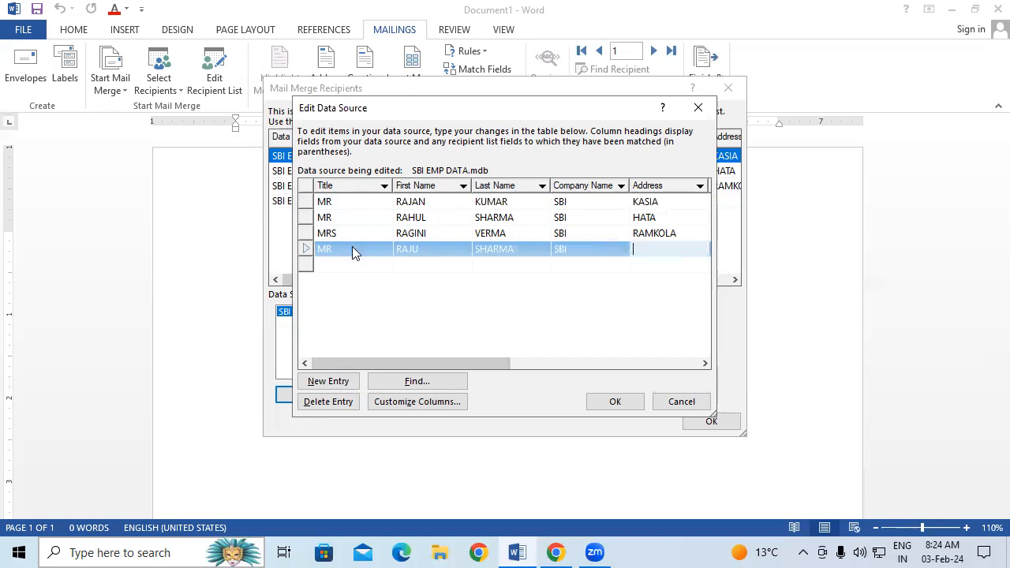
pyautogui.write('RAMKOLA')
pyautogui.press('Tab')
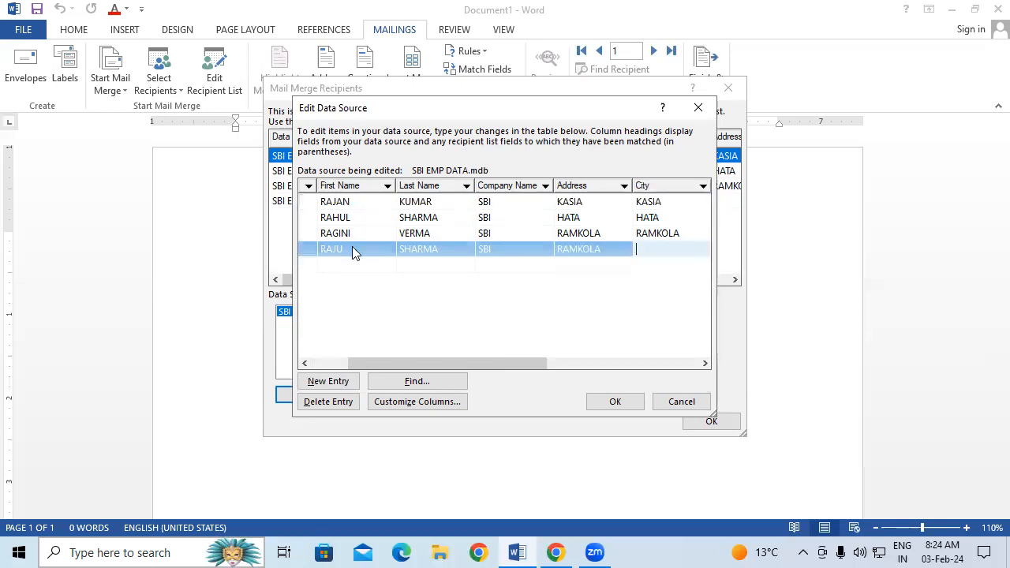
pyautogui.write('RAMKOLA')
pyautogui.press('Tab')
pyautogui.write('UP')
pyautogui.press('Tab')
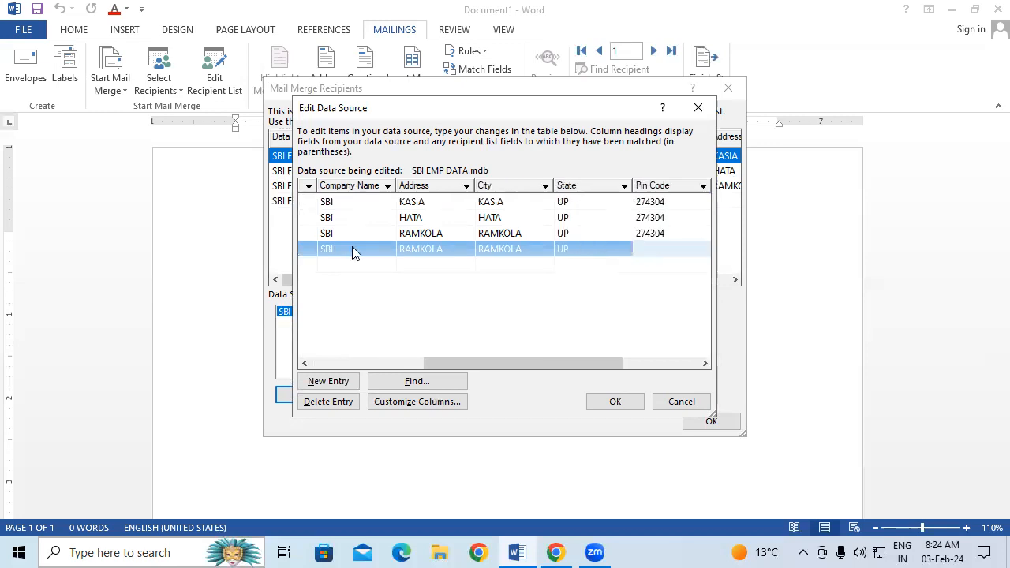
pyautogui.write('274304')
pyautogui.press('Tab')
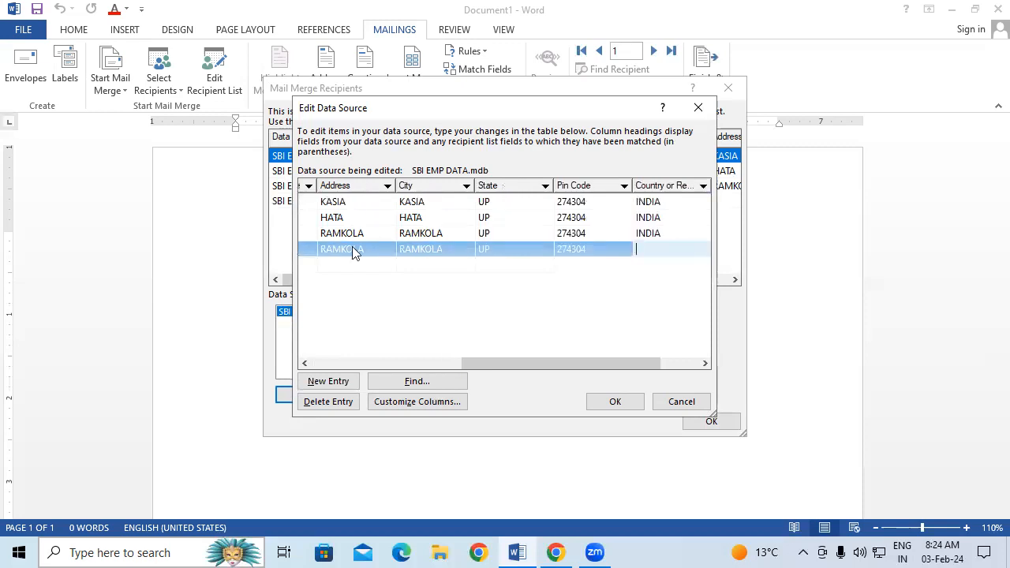
pyautogui.write('INDIA')
pyautogui.press('Tab')
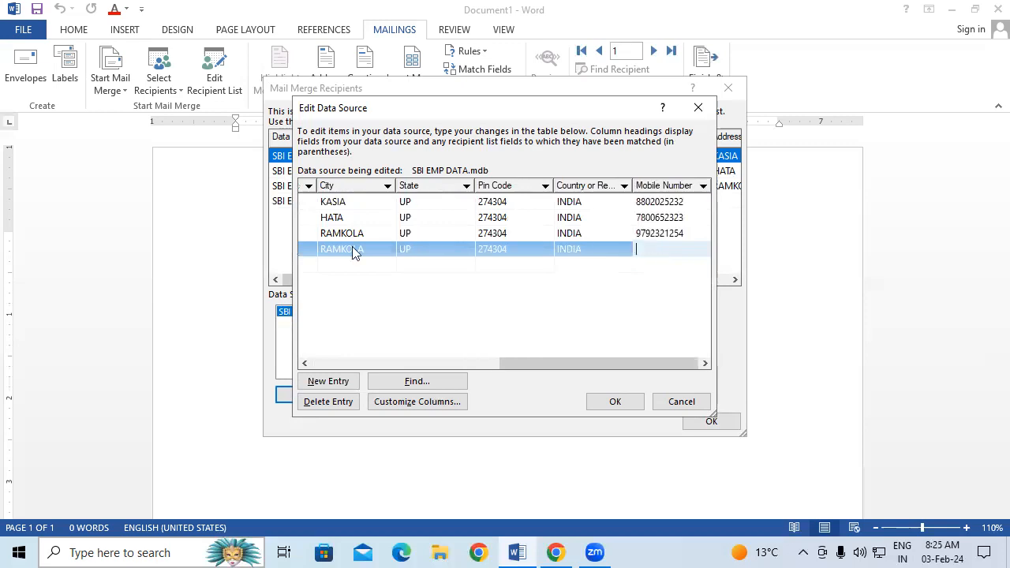
pyautogui.press('Tab')
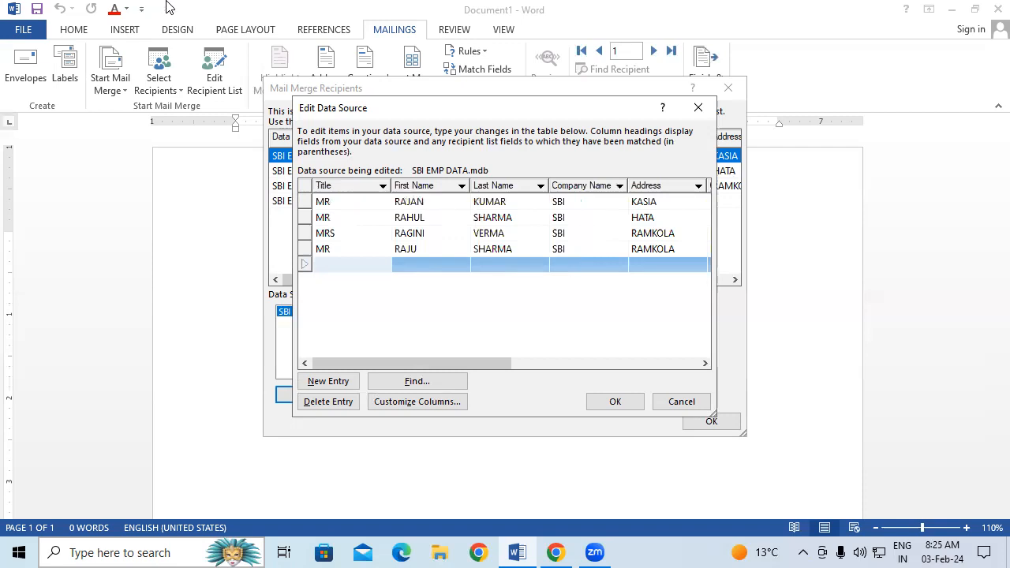
# Search the records for the new recipient's first name, then save the edited data source.
pyautogui.click(353, 231)
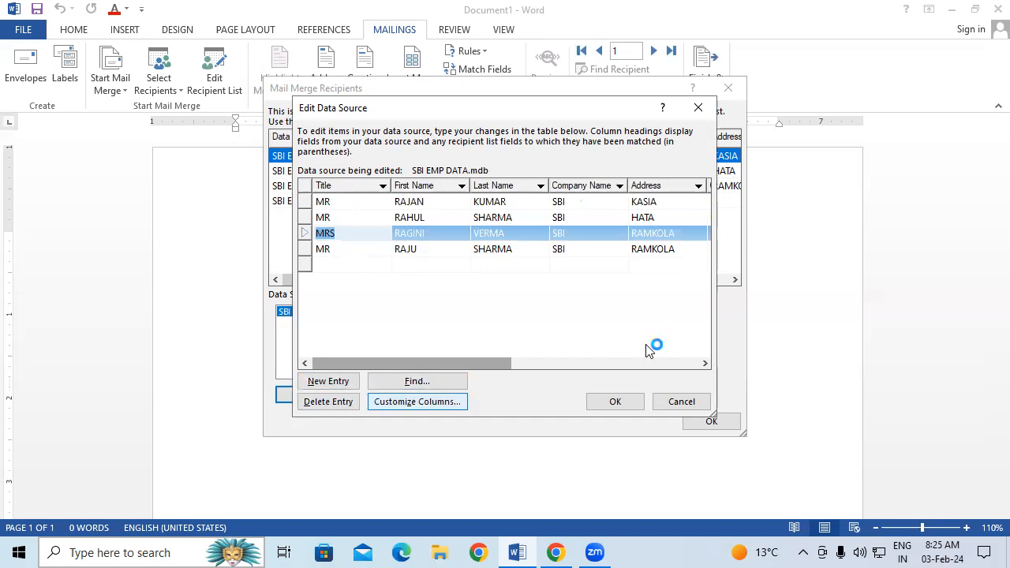
pyautogui.click(417, 381)
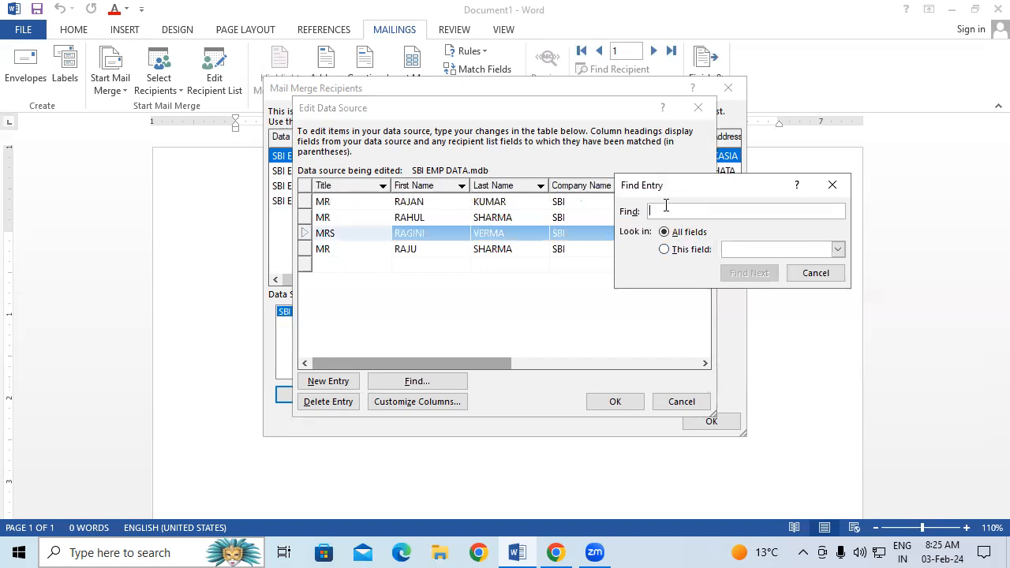
pyautogui.write('RAJU')
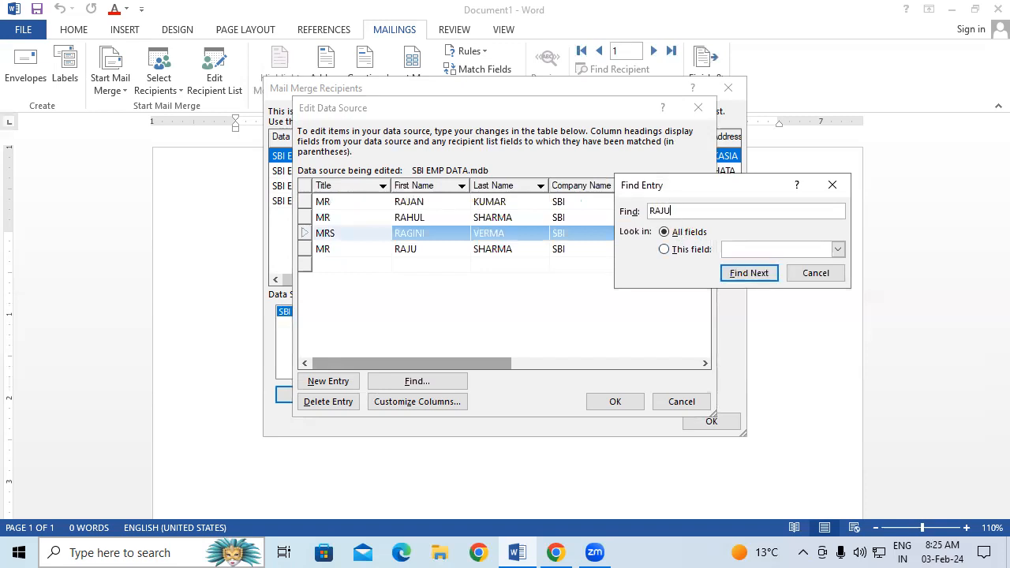
pyautogui.click(764, 273)
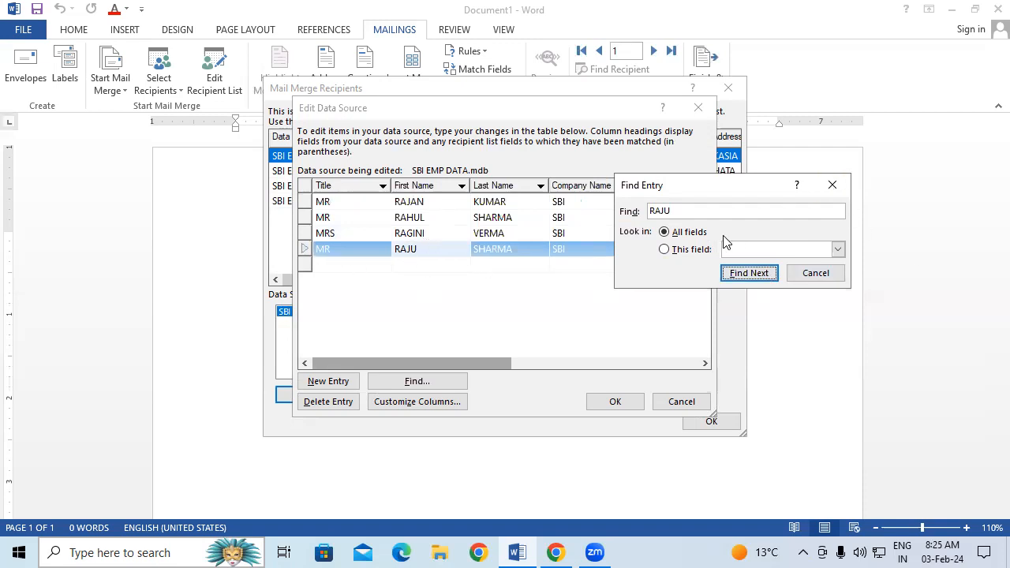
pyautogui.click(832, 185)
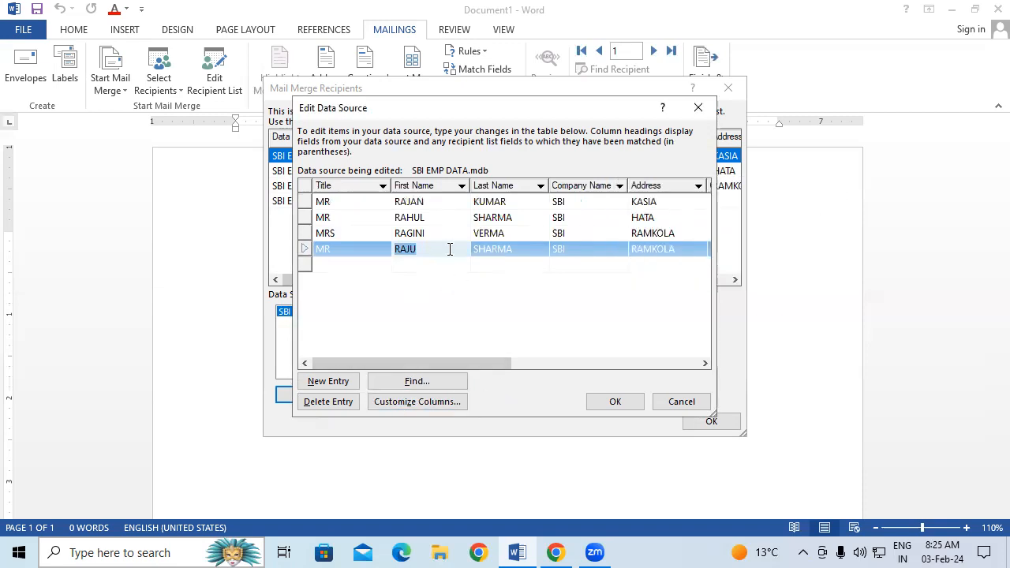
pyautogui.click(612, 403)
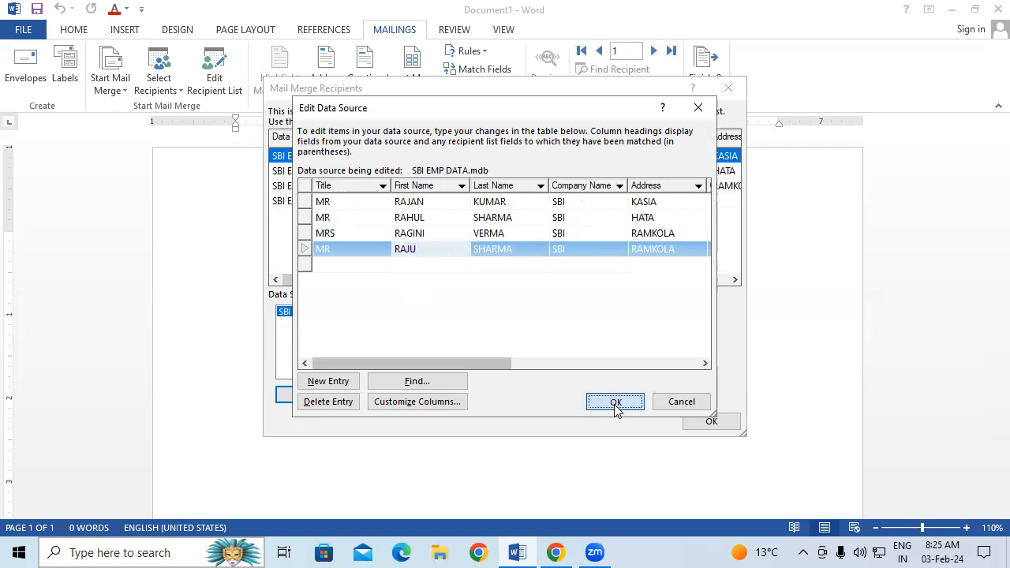
pyautogui.click(446, 314)
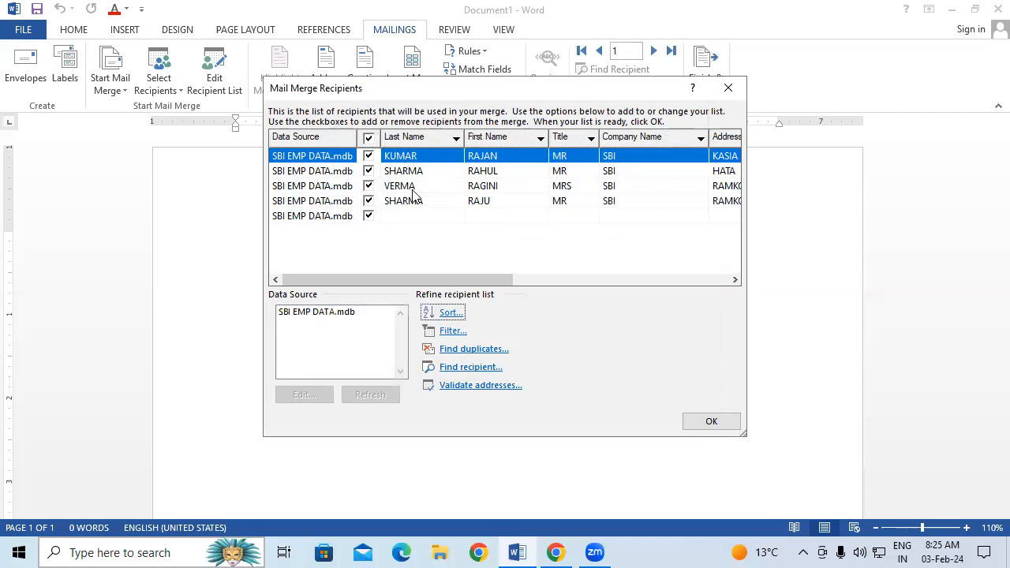
# Uncheck and recheck the two newest recipients so all four stay included, then confirm the list.
pyautogui.click(367, 201)
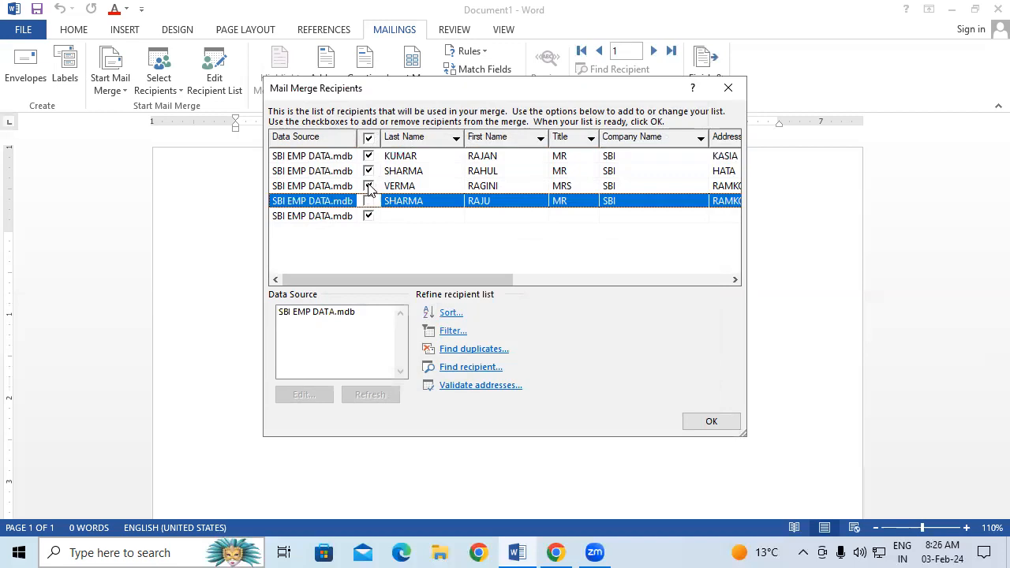
pyautogui.click(367, 185)
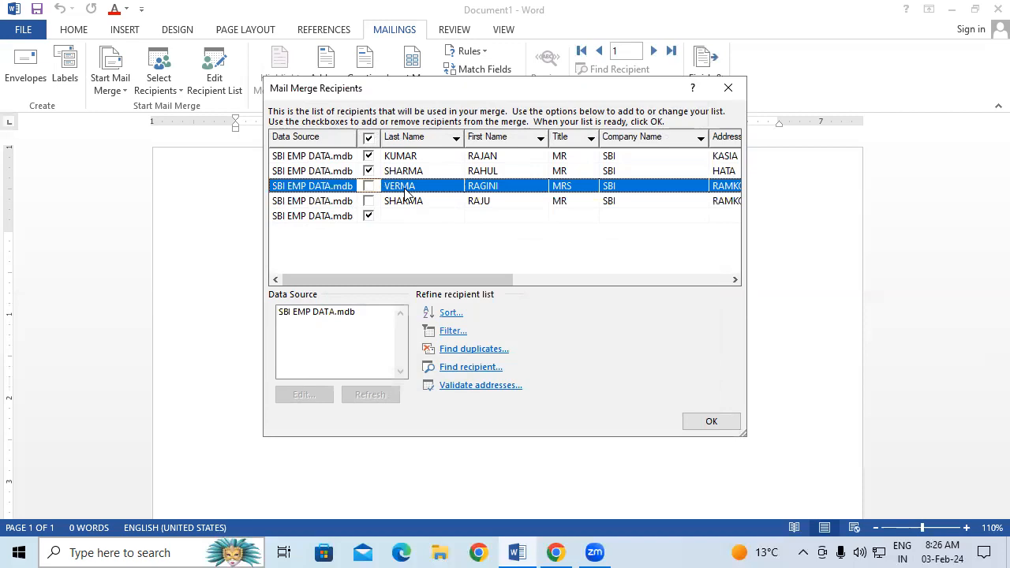
pyautogui.click(369, 186)
pyautogui.click(369, 202)
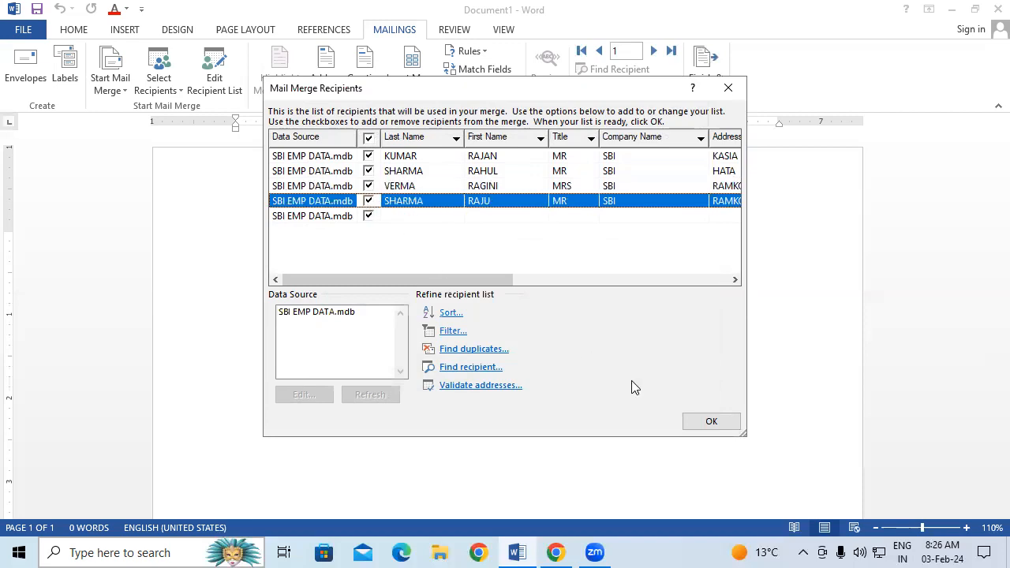
pyautogui.click(712, 422)
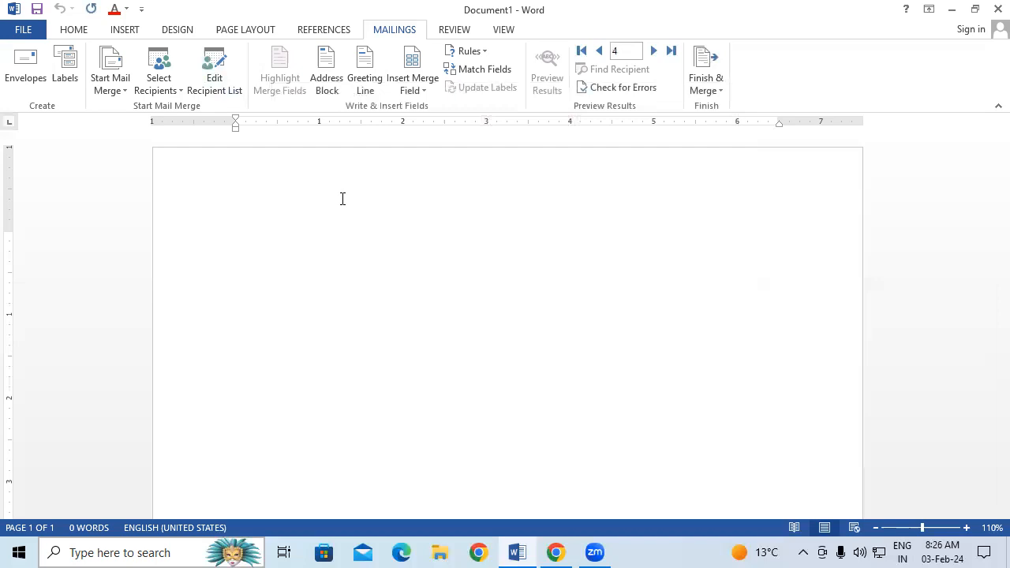
# Insert the Title, First_Name and Last_Name merge fields, each on its own line.
pyautogui.click(426, 86)
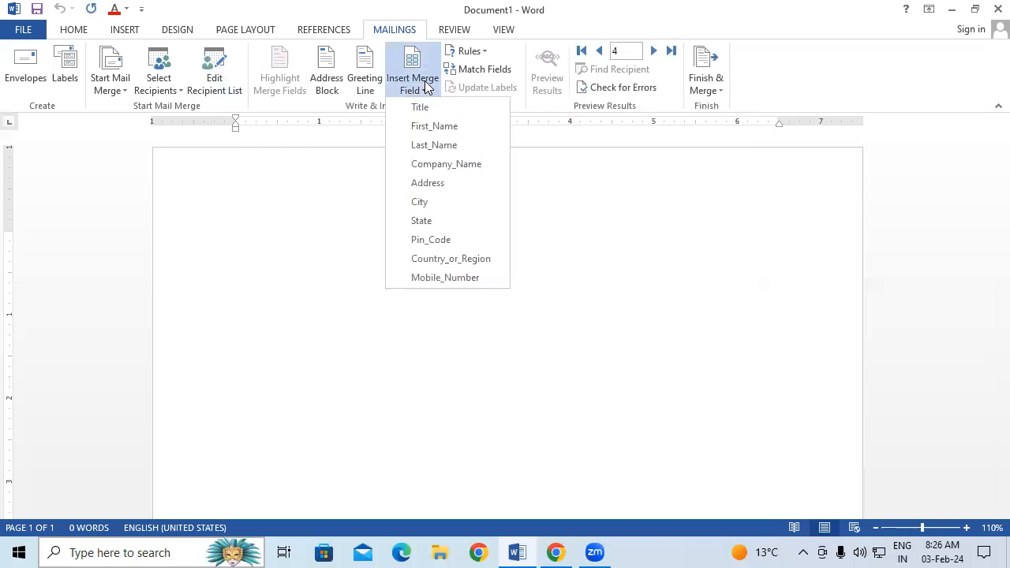
pyautogui.click(427, 110)
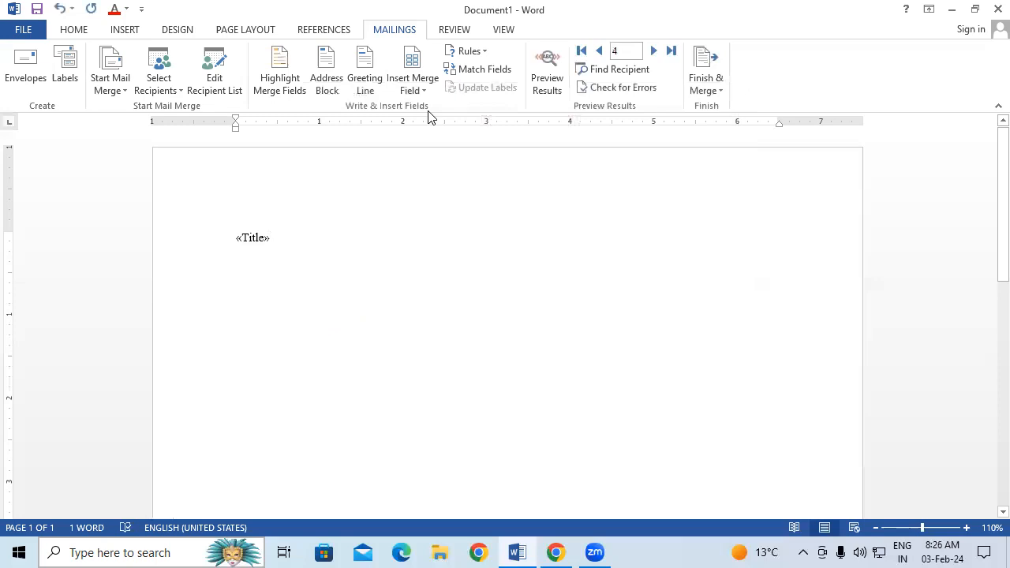
pyautogui.press('Return')
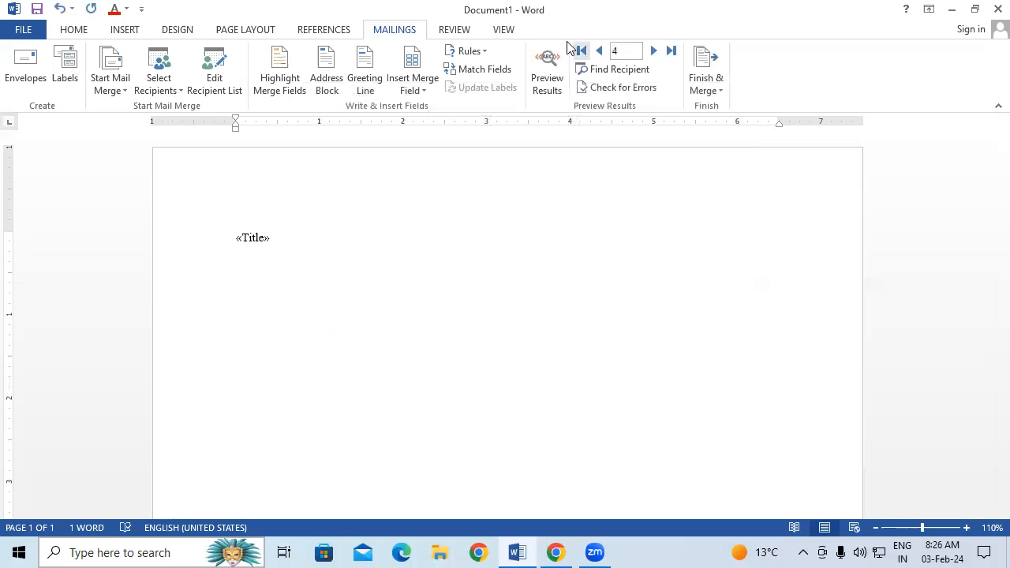
pyautogui.click(432, 85)
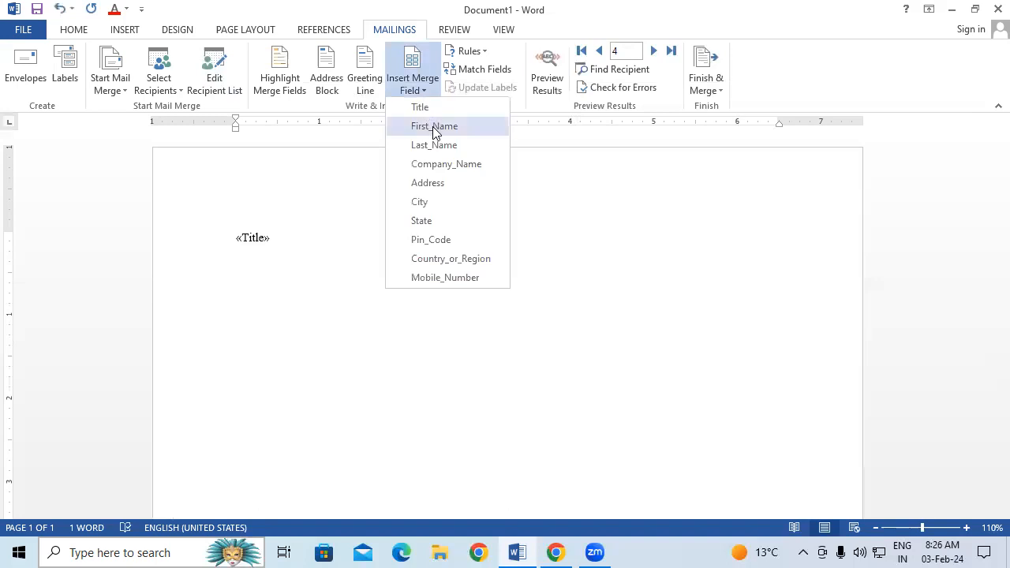
pyautogui.click(434, 127)
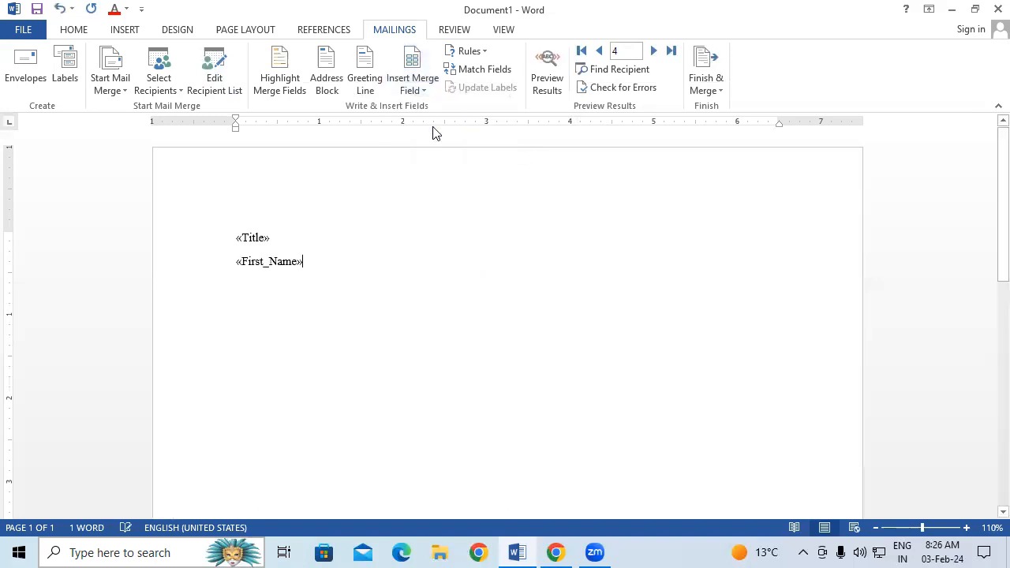
pyautogui.press('Return')
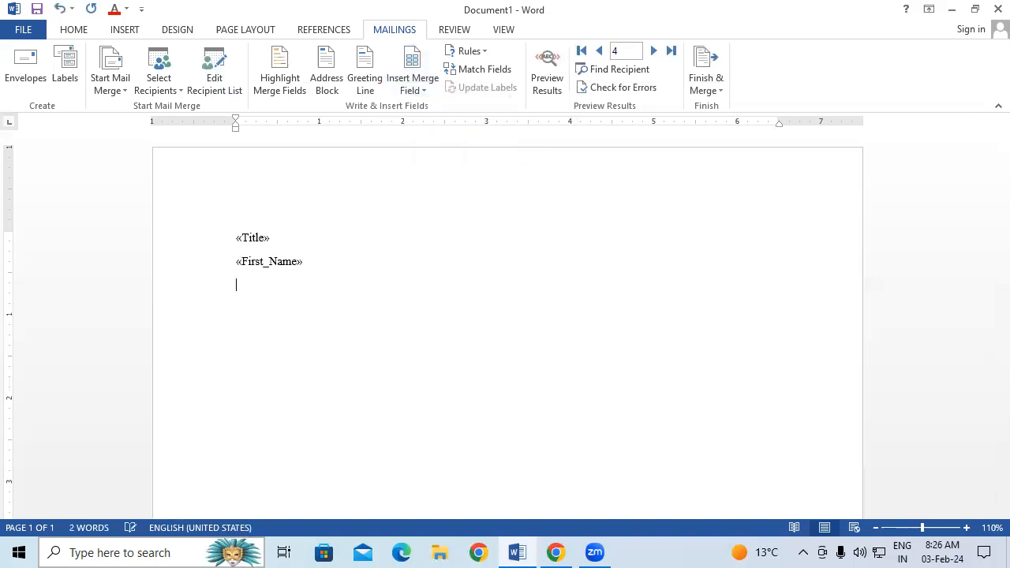
pyautogui.click(434, 82)
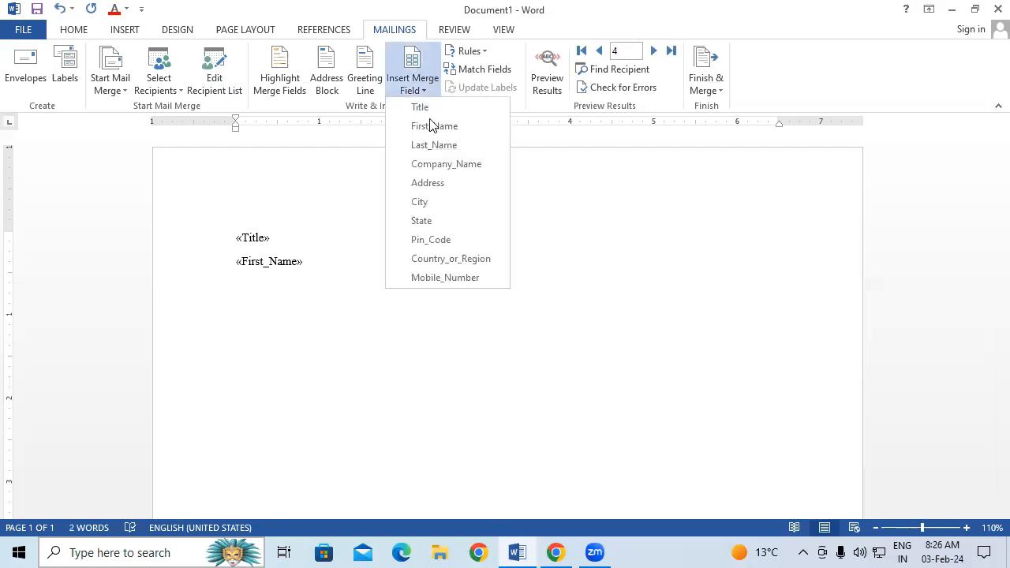
pyautogui.click(433, 145)
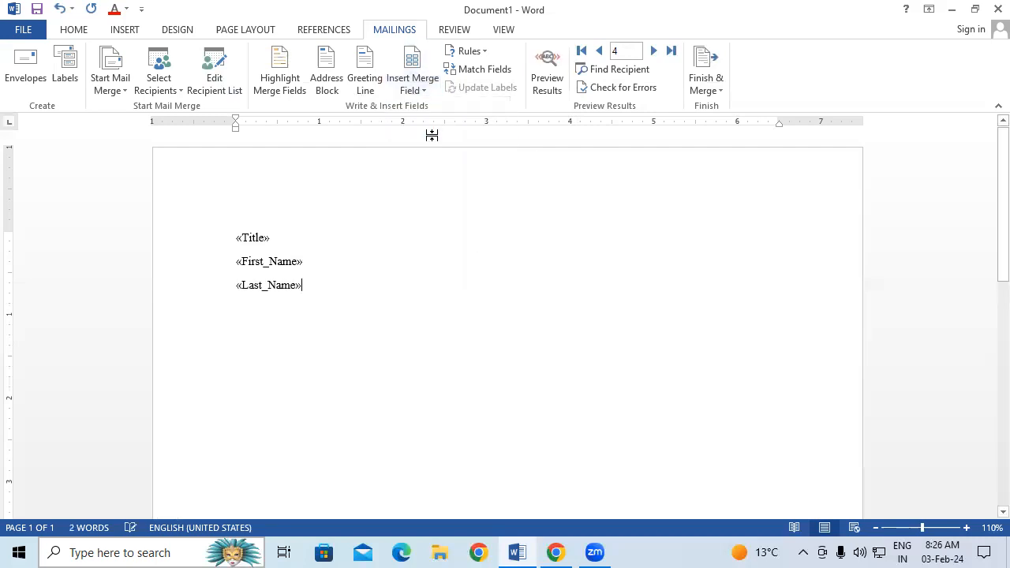
pyautogui.press('Return')
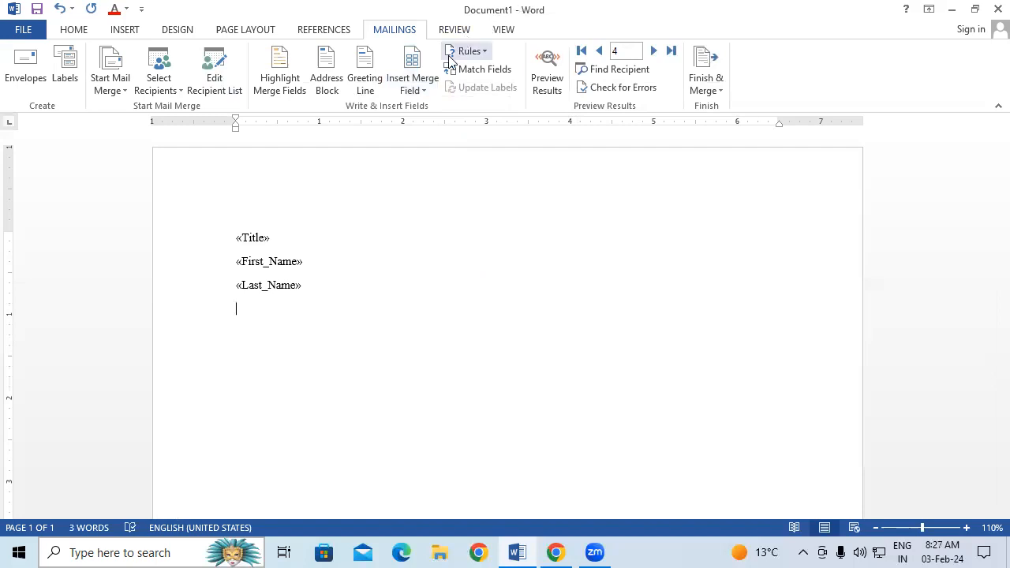
# Add Company_Name, Address and Mobile_Number fields on separate lines and highlight all merge fields.
pyautogui.click(415, 88)
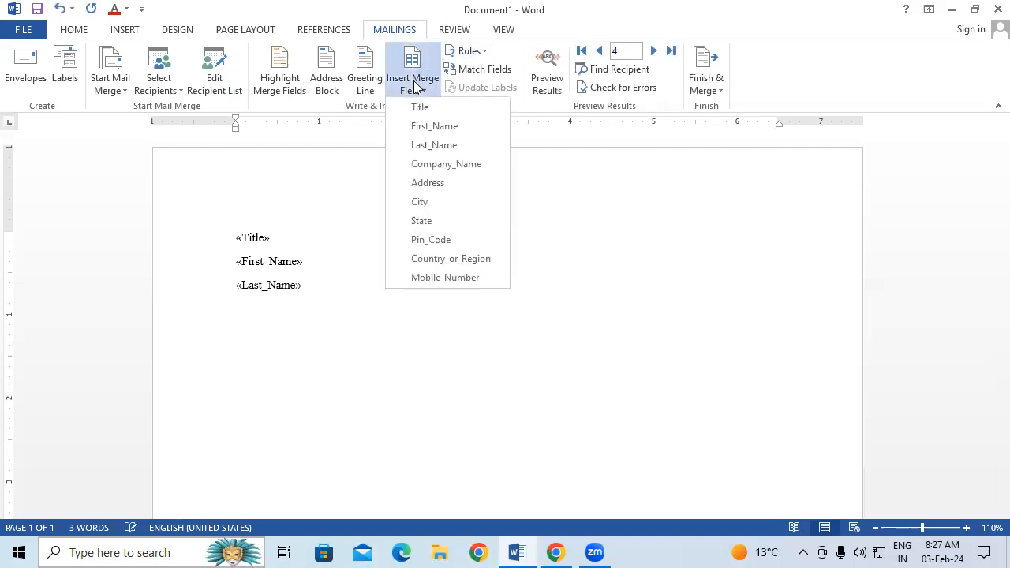
pyautogui.click(446, 167)
pyautogui.press('Return')
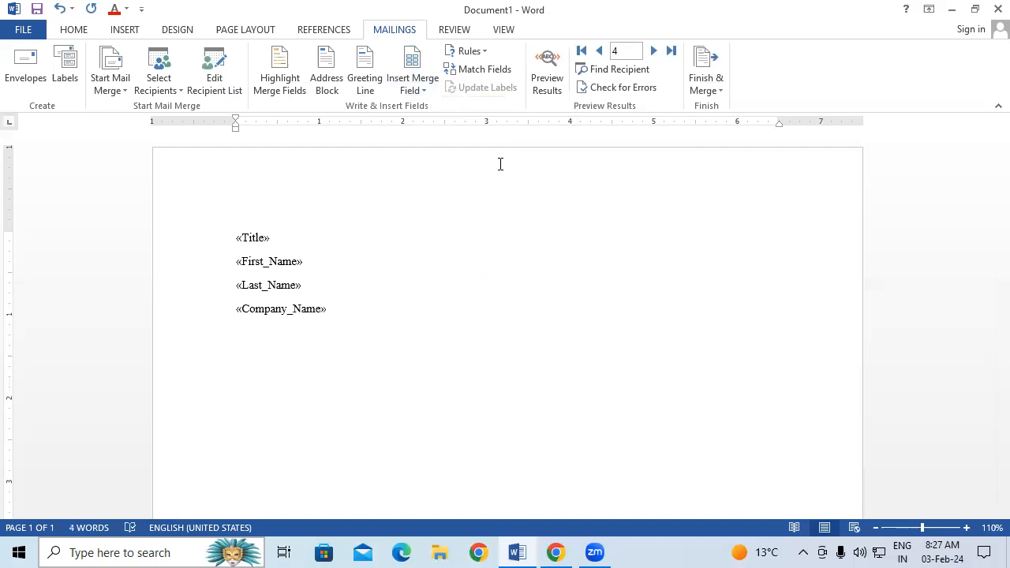
pyautogui.click(430, 89)
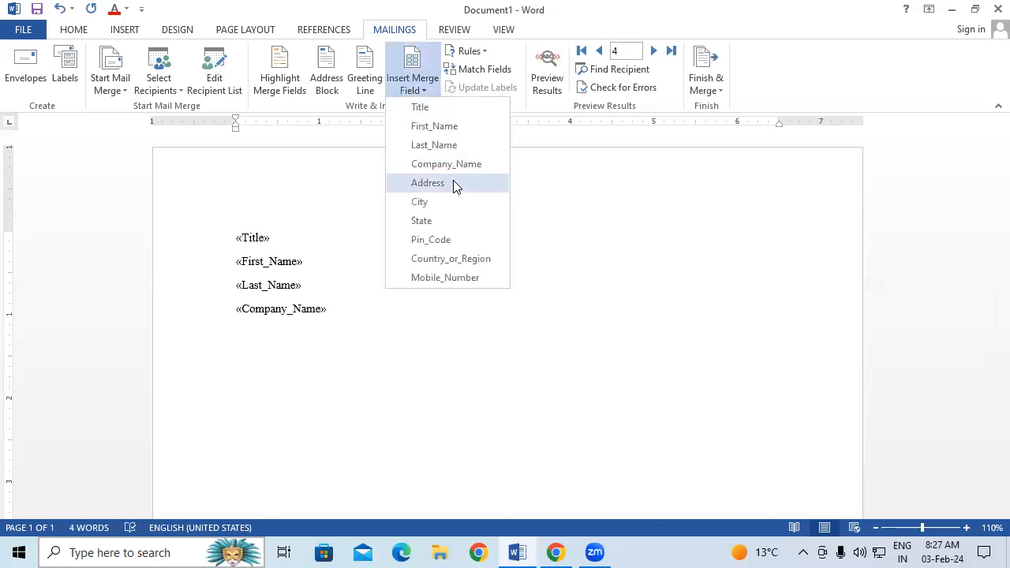
pyautogui.click(453, 183)
pyautogui.press('Return')
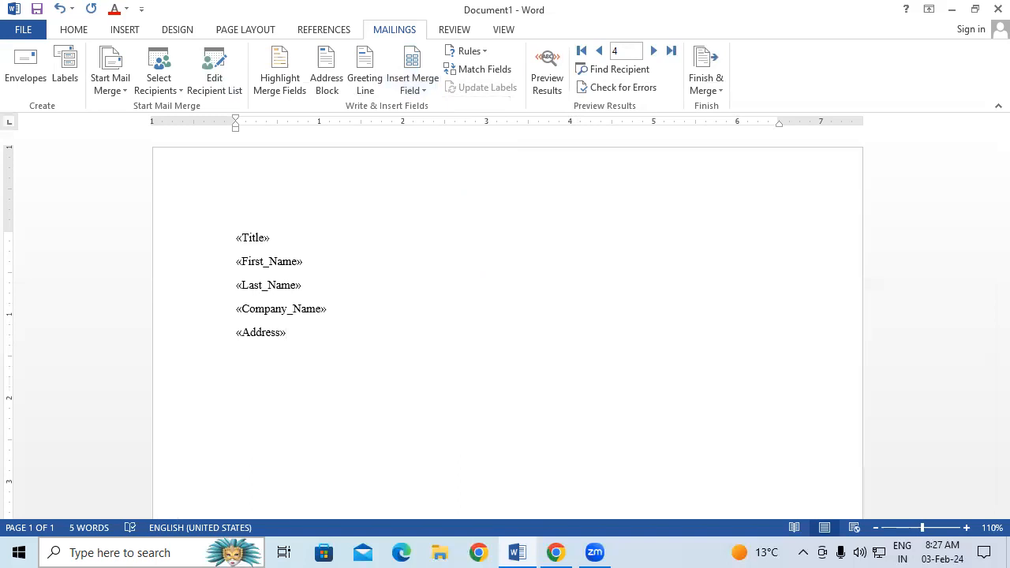
pyautogui.click(412, 85)
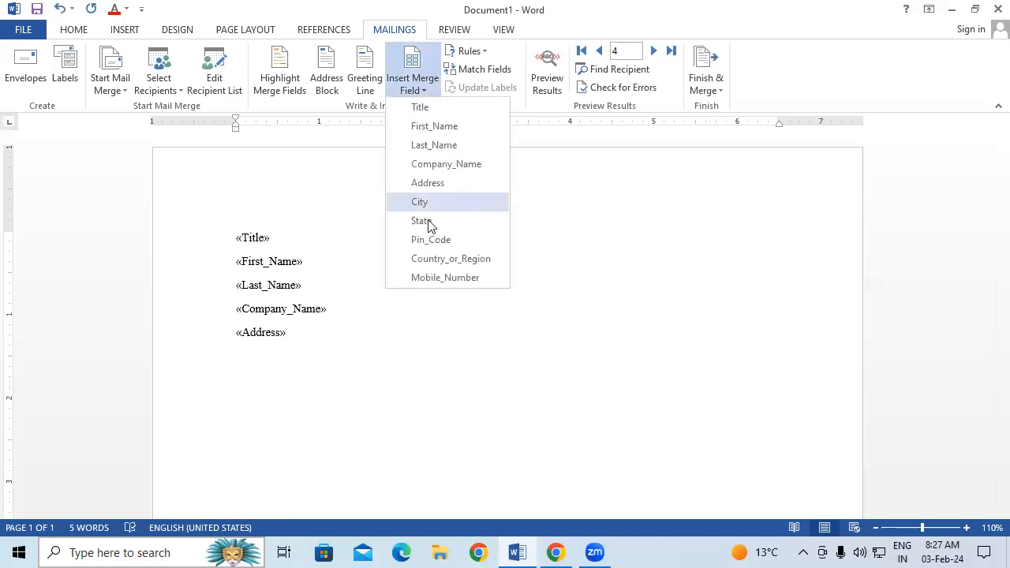
pyautogui.click(454, 276)
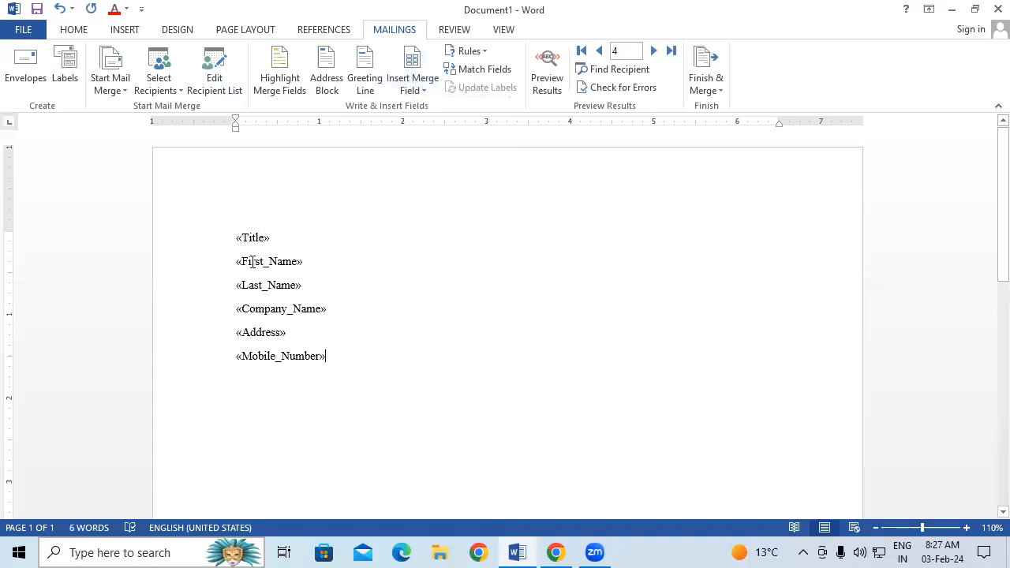
pyautogui.click(282, 71)
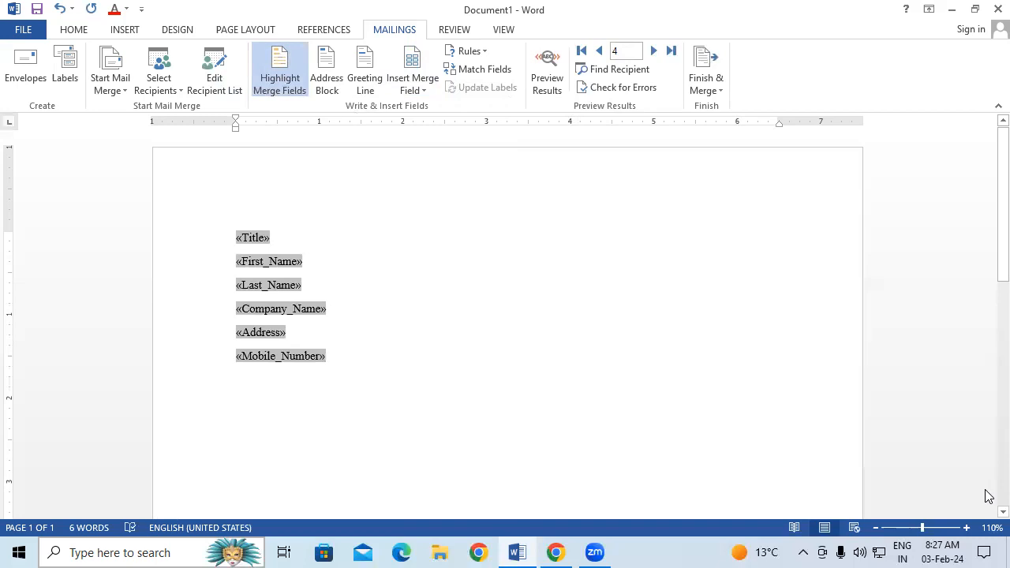
# Turn merge field highlighting off, on, then off again, and bring up the Insert Address Block dialog.
pyautogui.click(268, 70)
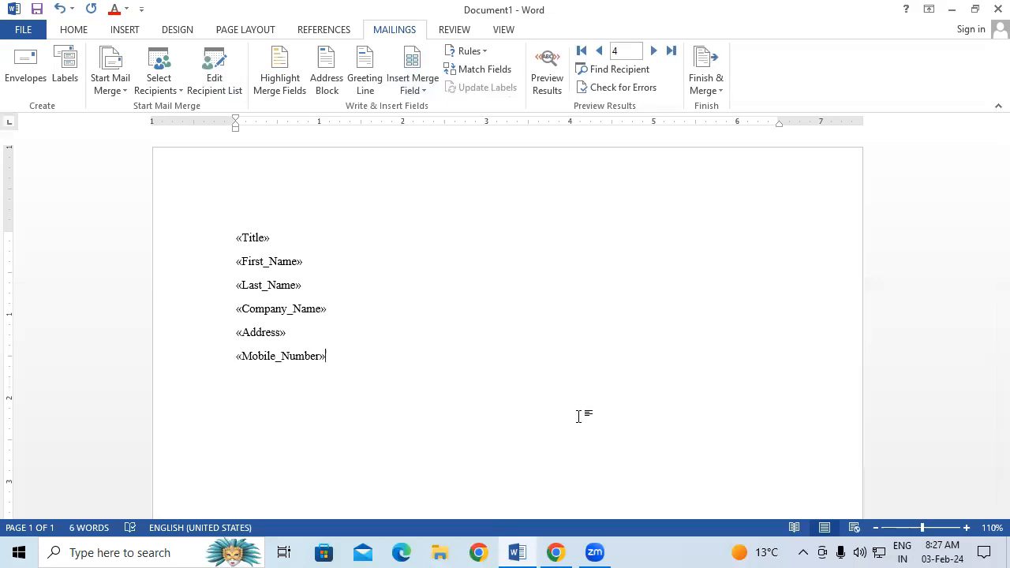
pyautogui.click(297, 92)
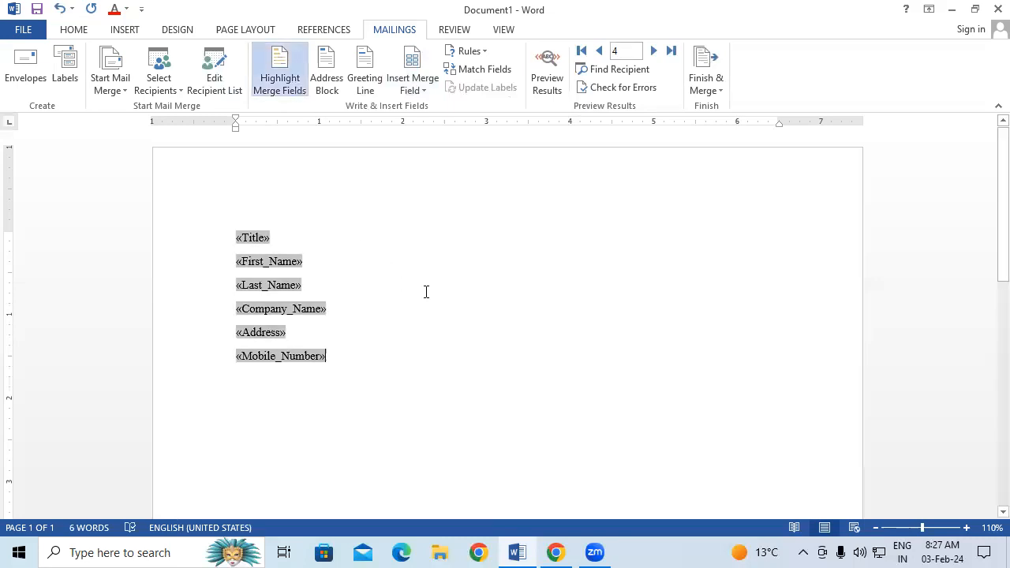
pyautogui.click(286, 96)
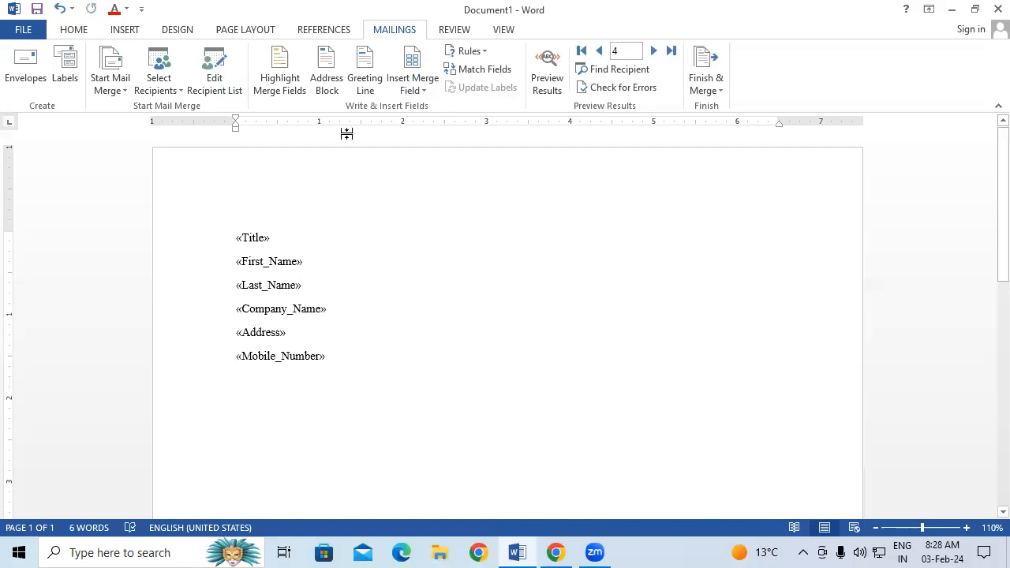
pyautogui.click(336, 85)
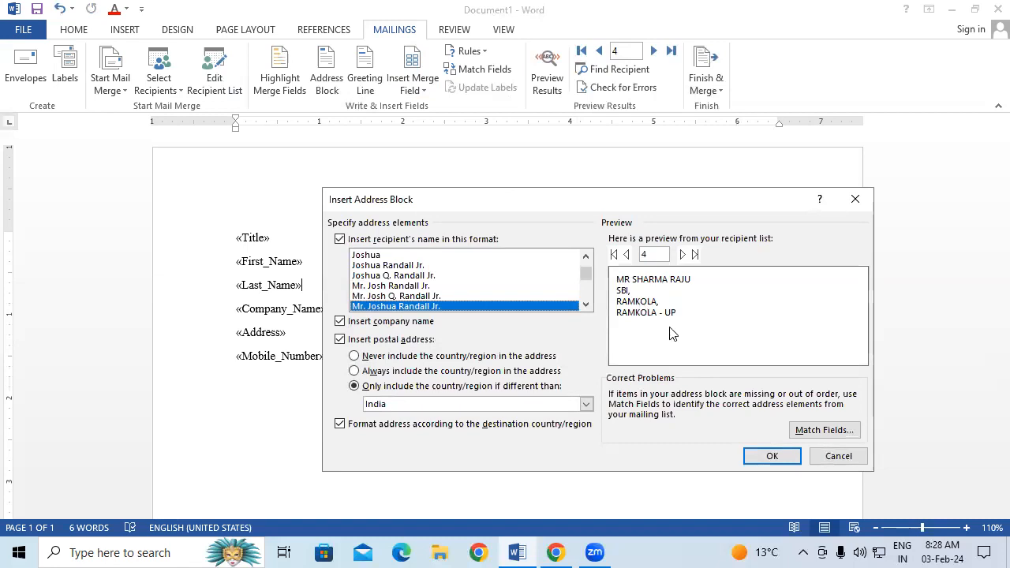
# Go back two records to preview recipient 2, then close Insert Address Block without inserting.
pyautogui.click(626, 254)
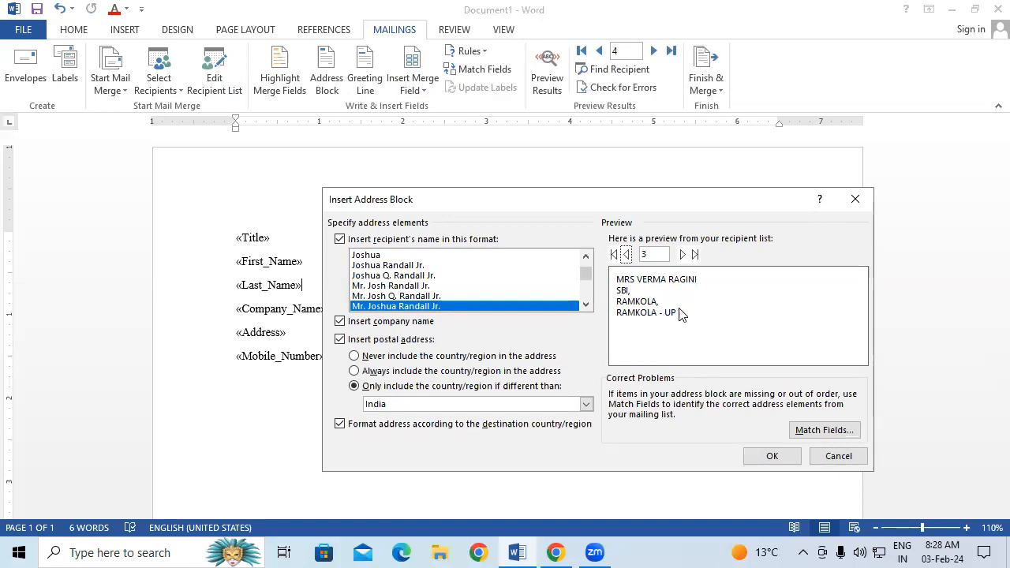
pyautogui.click(625, 254)
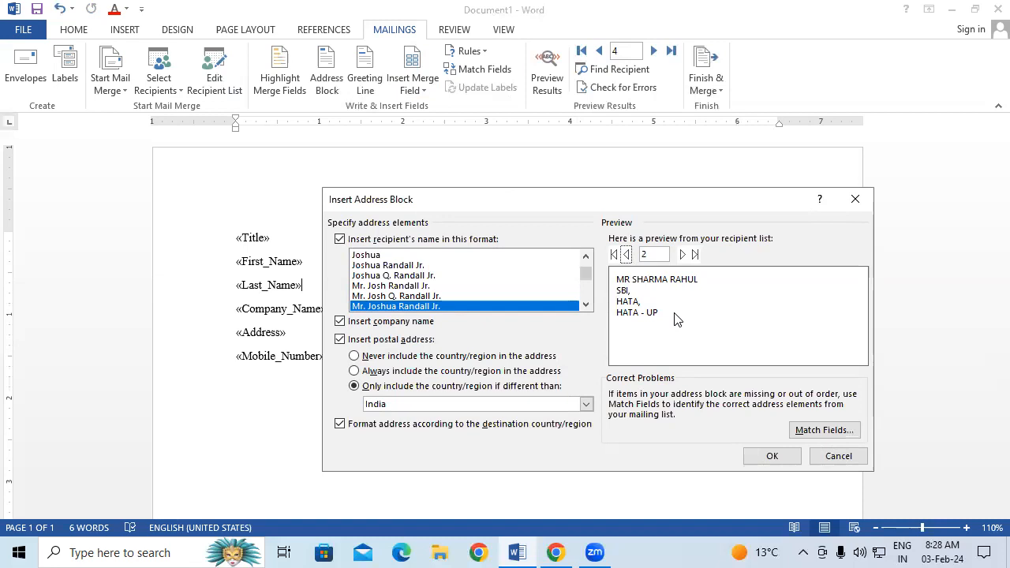
pyautogui.click(854, 199)
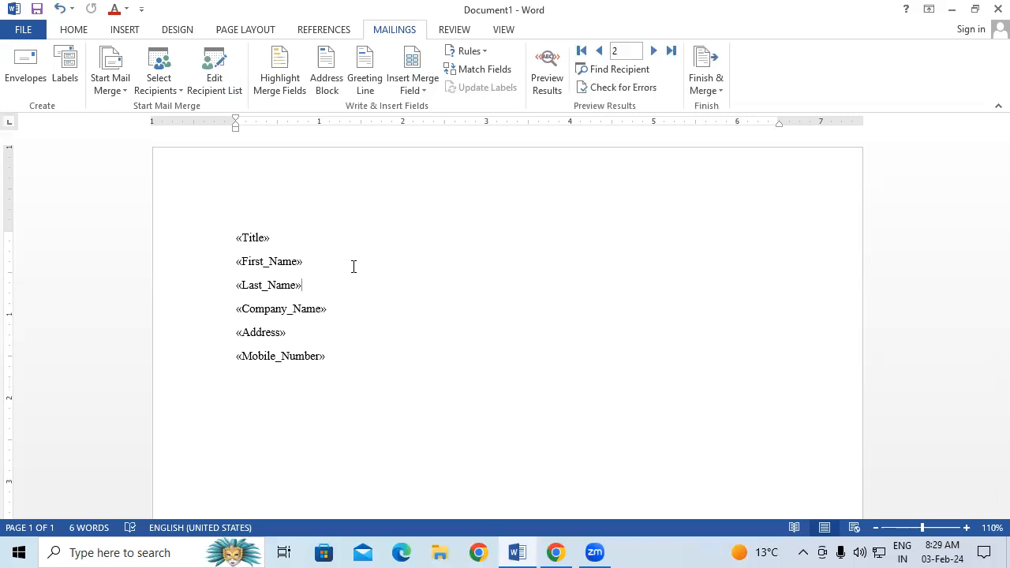
# Insert a «GreetingLine» field on a new line above «Title» and remove the leftover blank line.
pyautogui.click(231, 238)
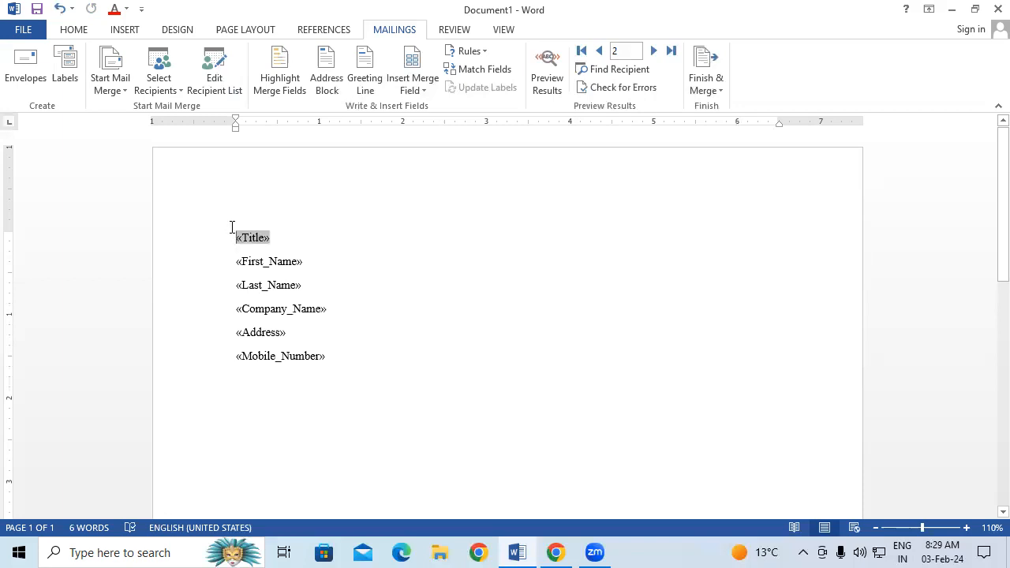
pyautogui.press('Return')
pyautogui.press('Return')
pyautogui.click(246, 255)
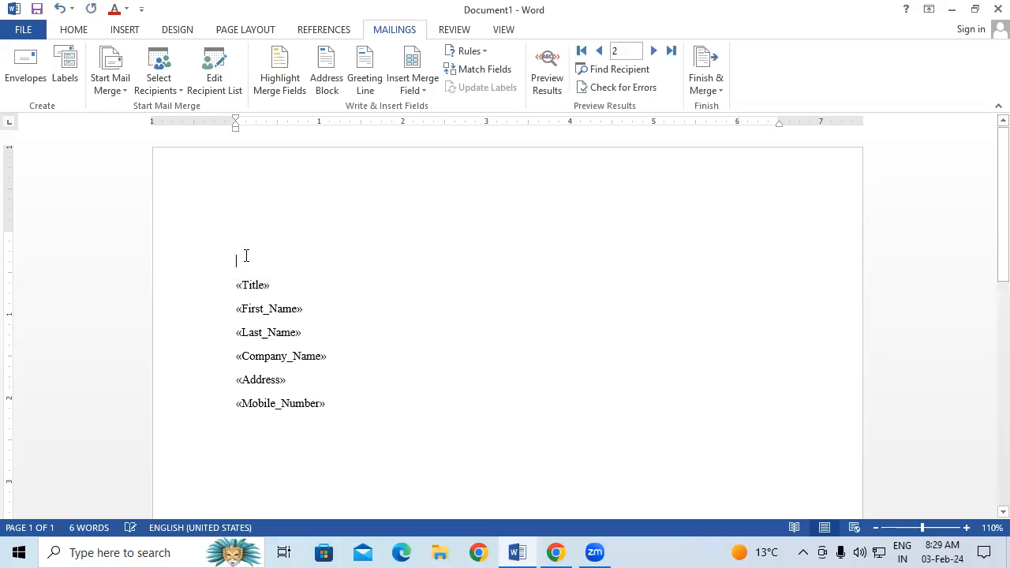
pyautogui.click(363, 75)
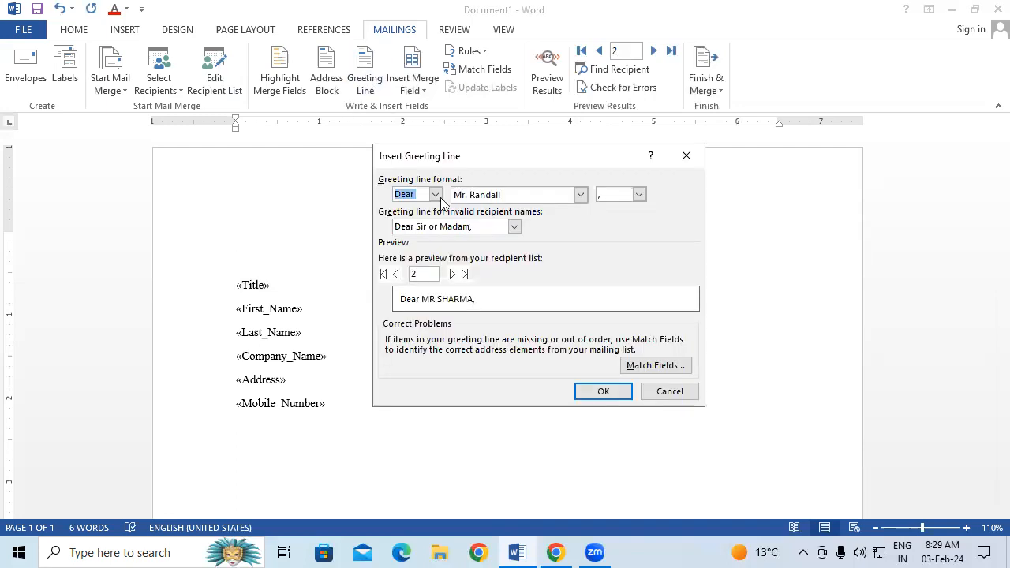
pyautogui.click(618, 389)
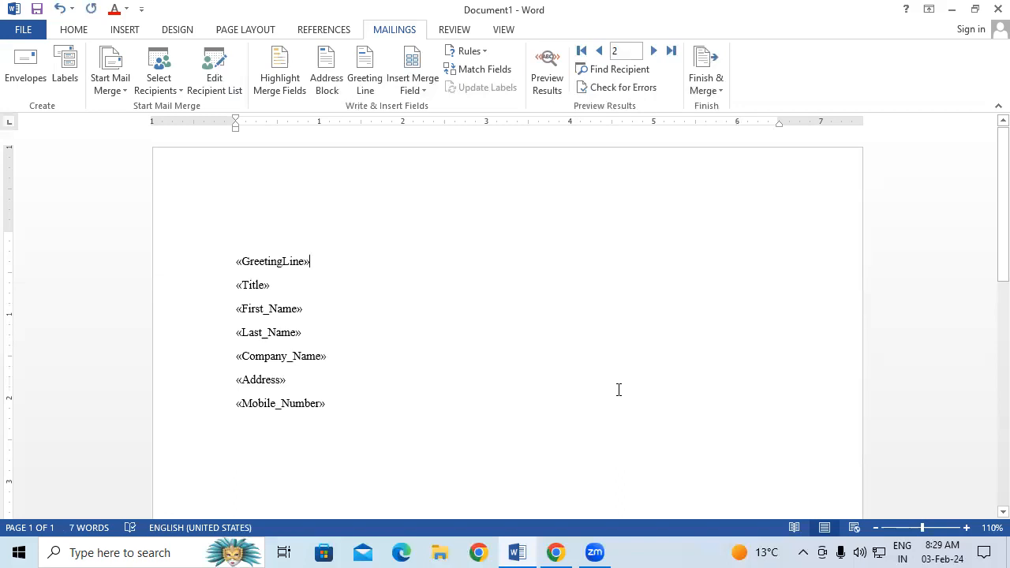
pyautogui.click(235, 262)
pyautogui.press('BackSpace')
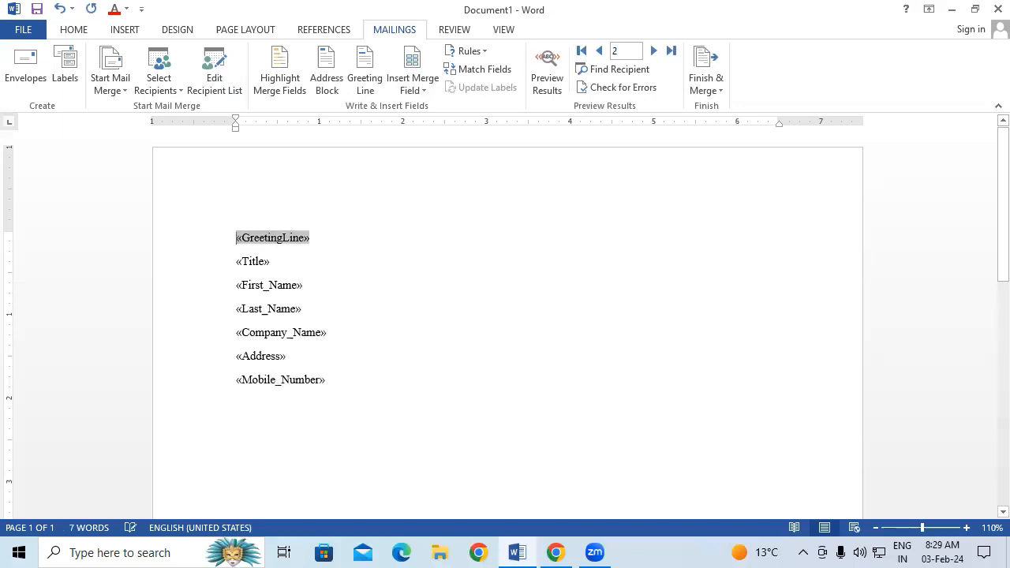
pyautogui.click(420, 310)
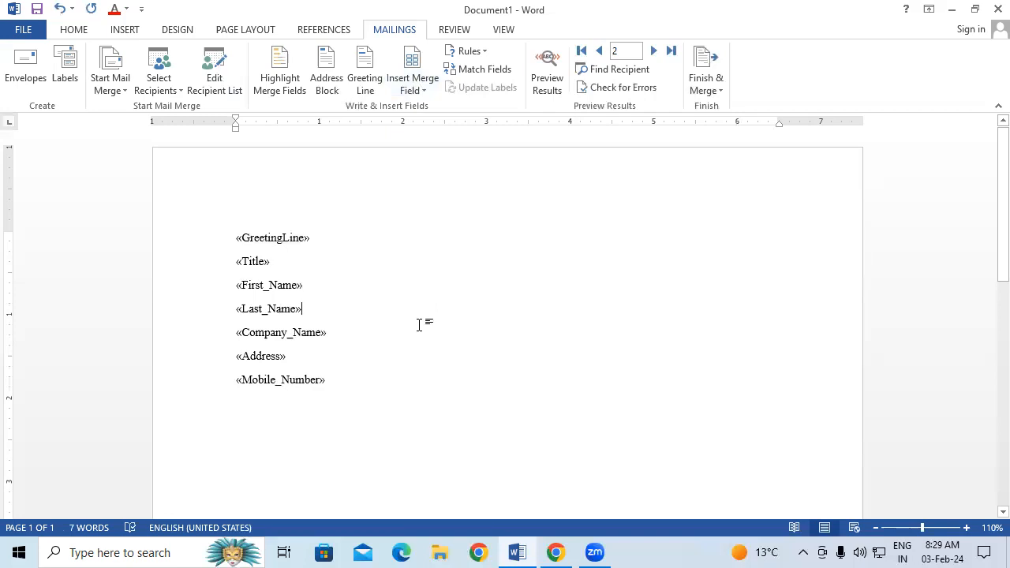
# Turn on Preview Results so the letter shows real recipient data.
pyautogui.click(474, 52)
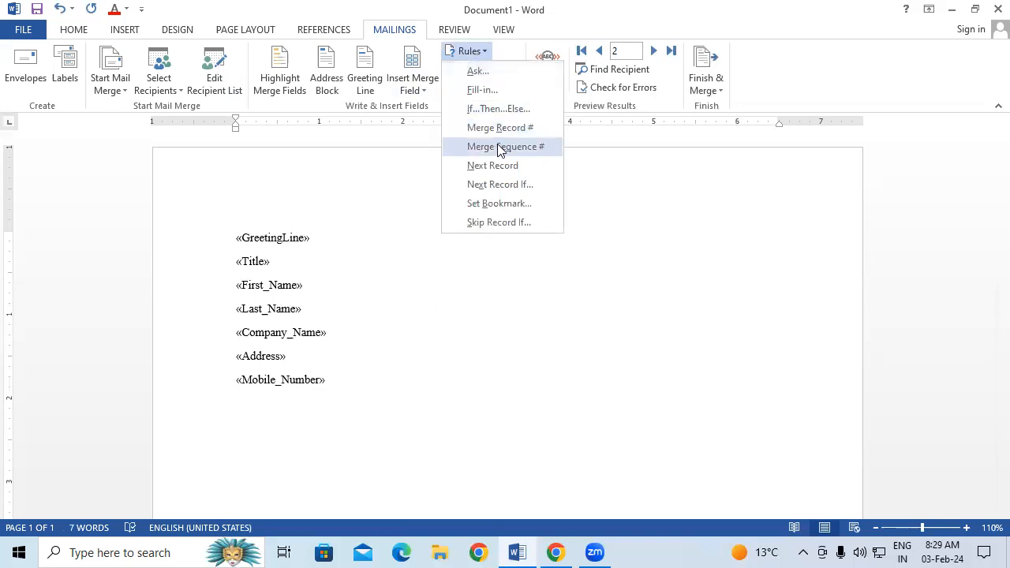
pyautogui.click(375, 217)
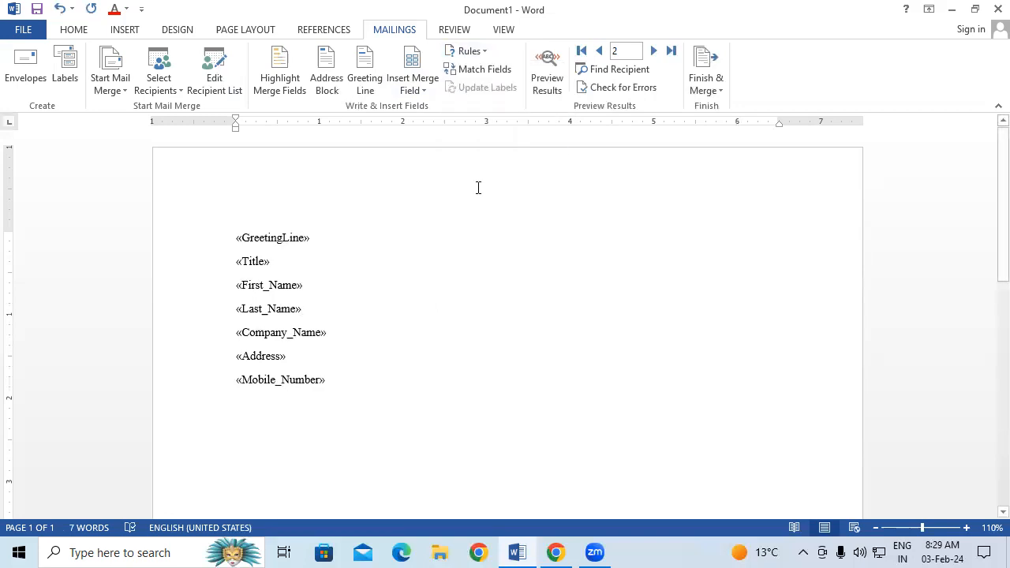
pyautogui.click(546, 65)
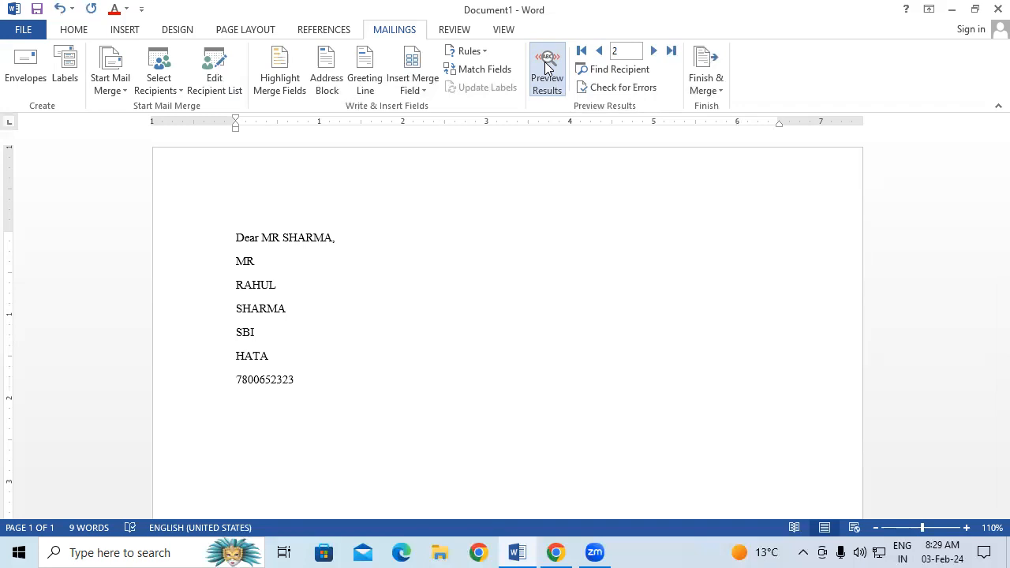
# Insert a Next Record rule into the letter from the Rules menu.
pyautogui.click(469, 52)
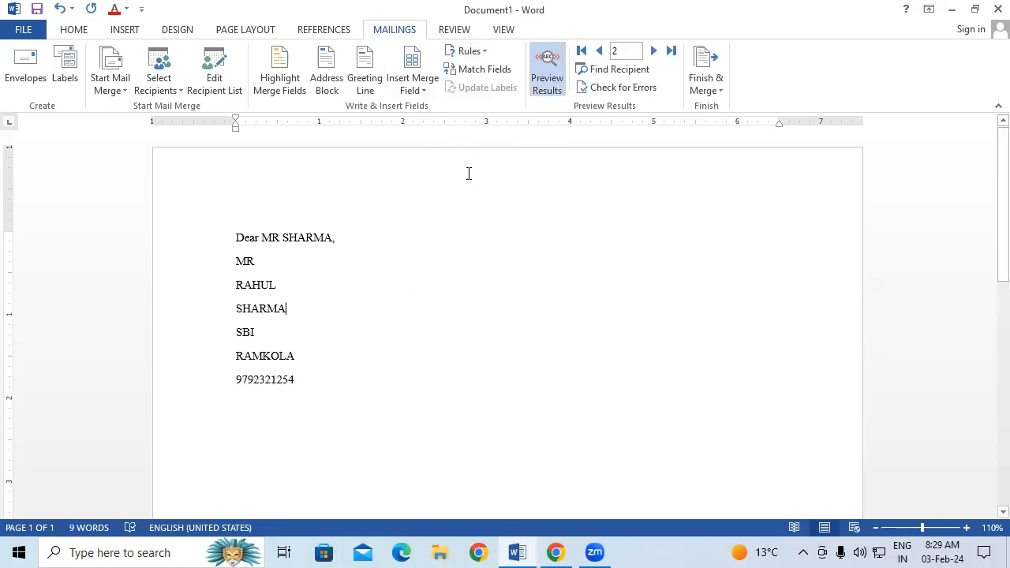
pyautogui.click(467, 52)
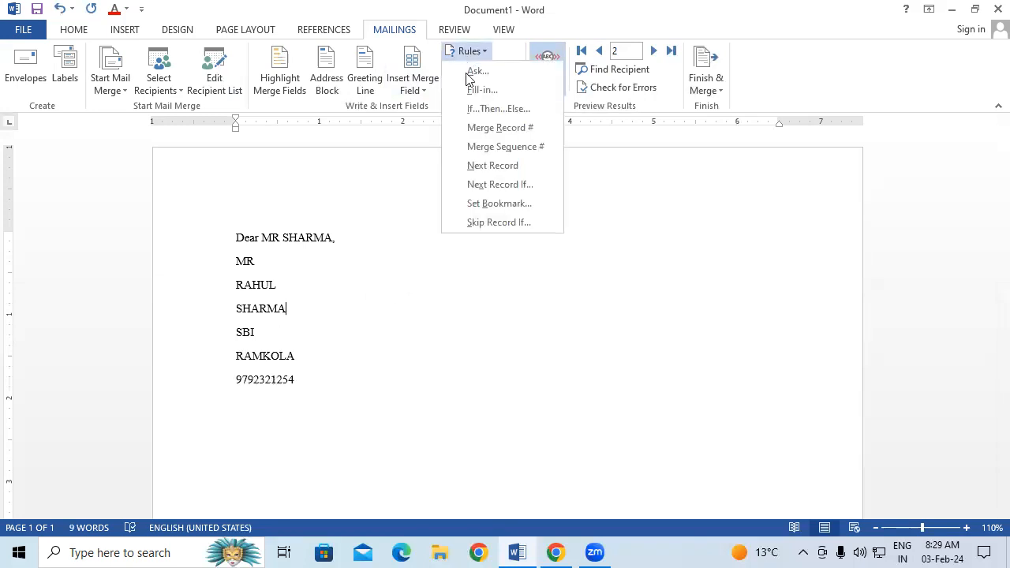
pyautogui.click(505, 165)
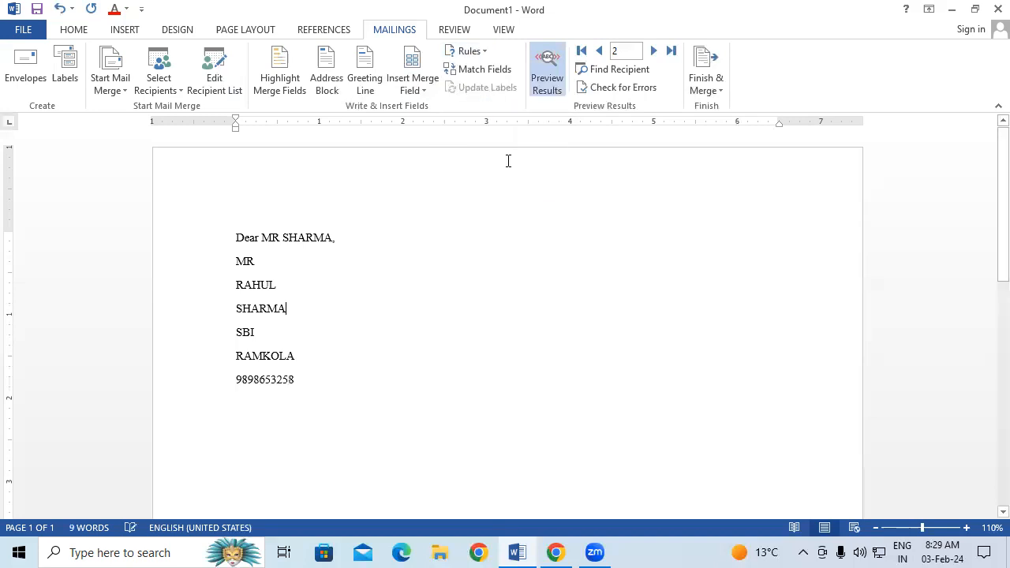
pyautogui.click(469, 51)
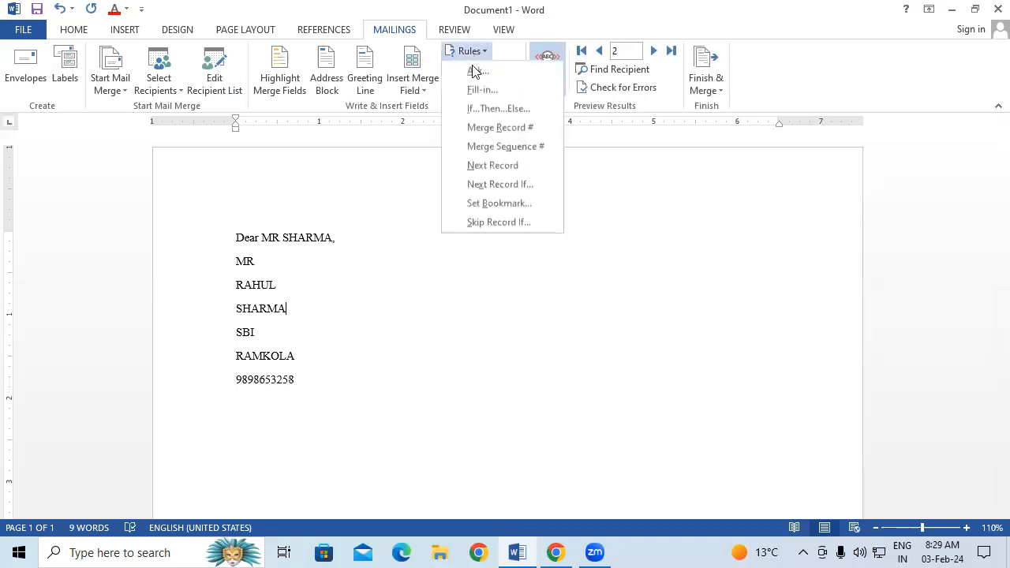
# Add a Next Record If rule on a recipient field, then open and close Match Fields.
pyautogui.click(496, 186)
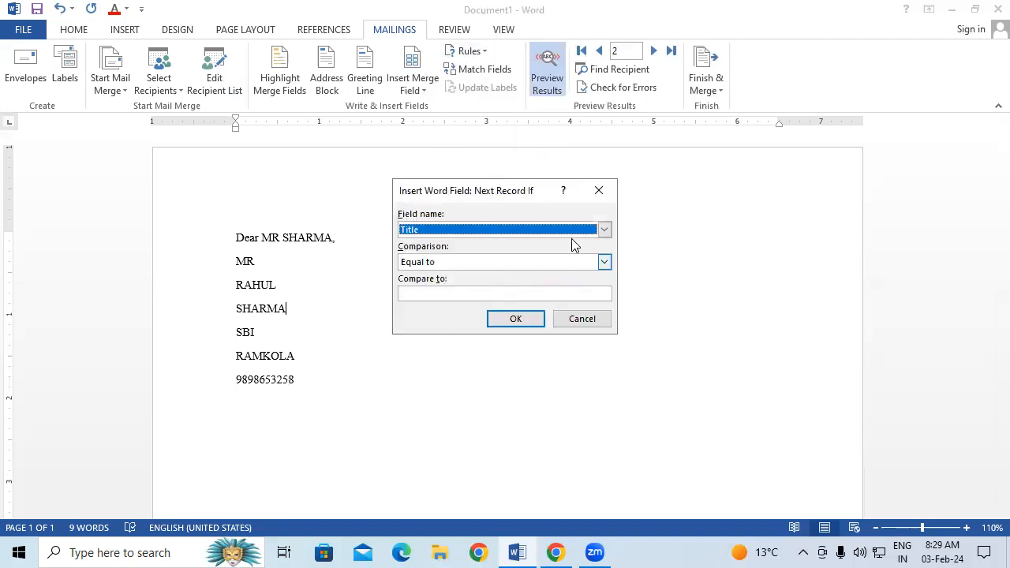
pyautogui.click(604, 229)
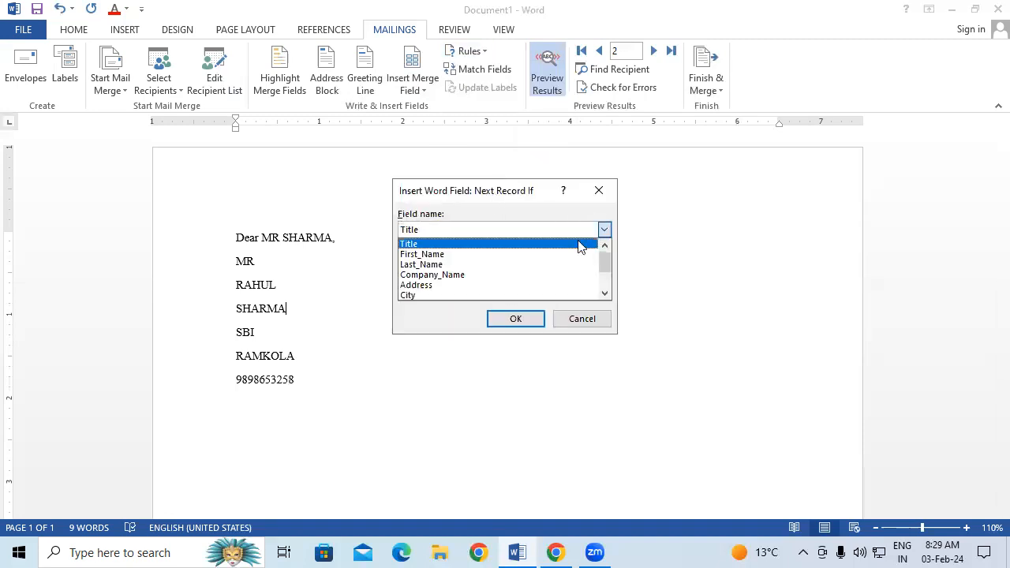
pyautogui.click(472, 258)
pyautogui.click(516, 318)
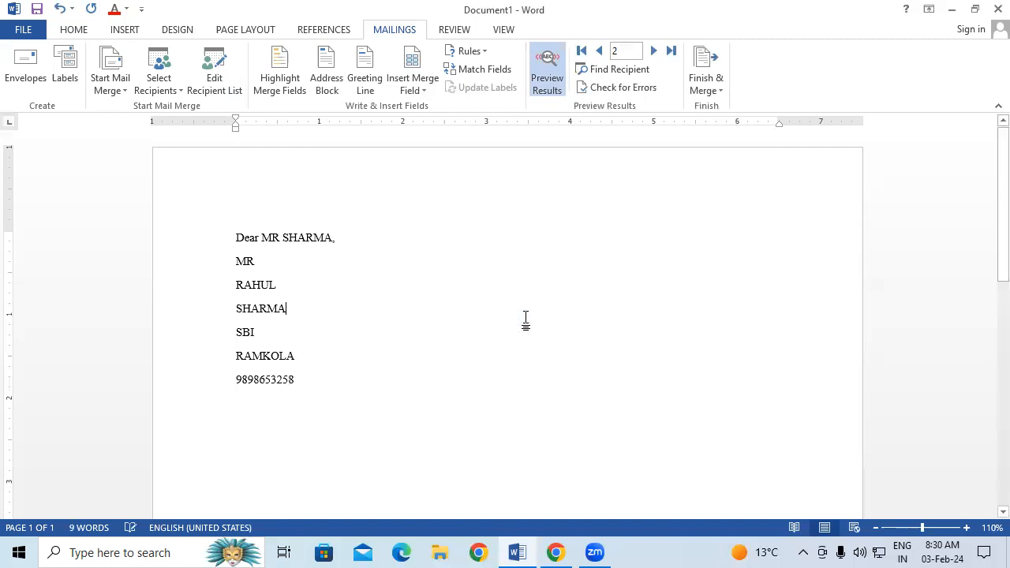
pyautogui.moveTo(236, 235); pyautogui.dragTo(309, 398)
pyautogui.click(475, 68)
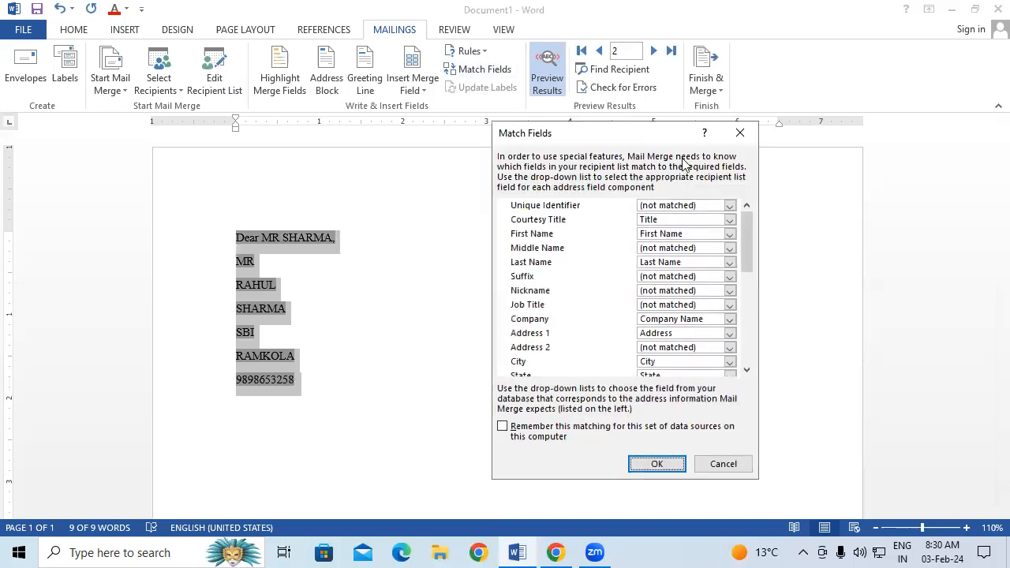
pyautogui.click(746, 131)
# Add a Next Record If rule based on Company_Name, then undo it.
pyautogui.click(472, 52)
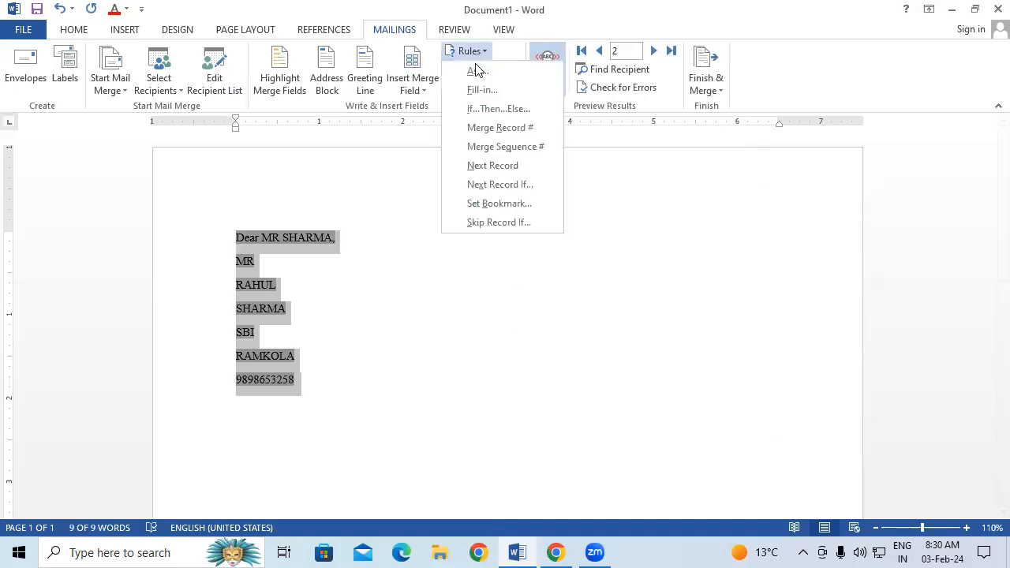
pyautogui.click(501, 184)
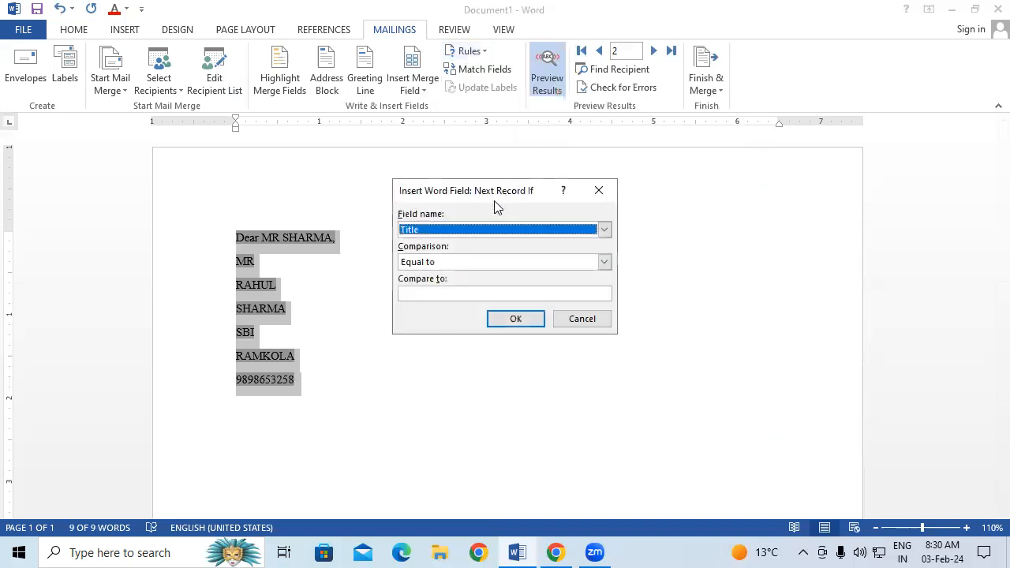
pyautogui.click(603, 229)
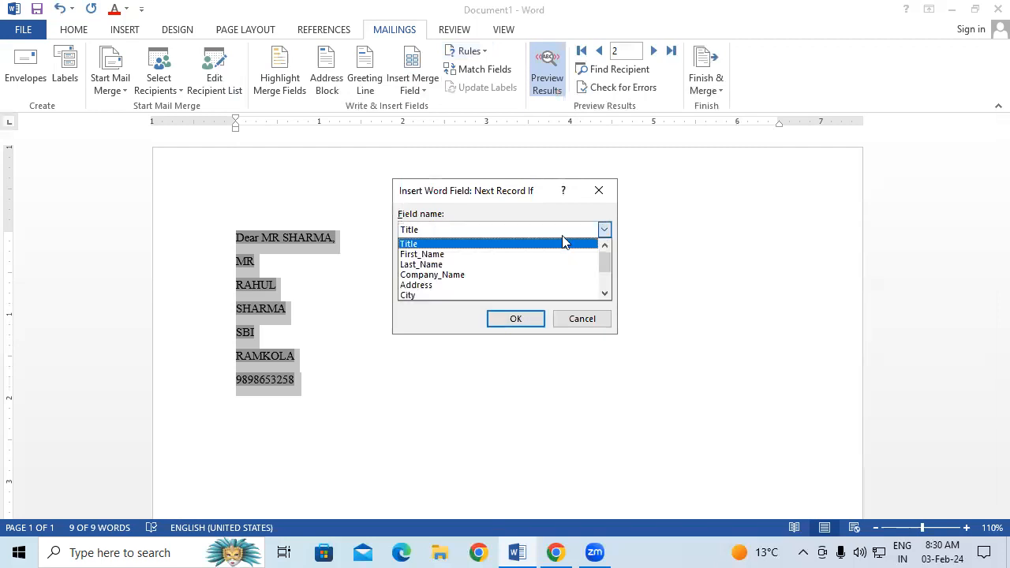
pyautogui.click(480, 274)
pyautogui.click(513, 318)
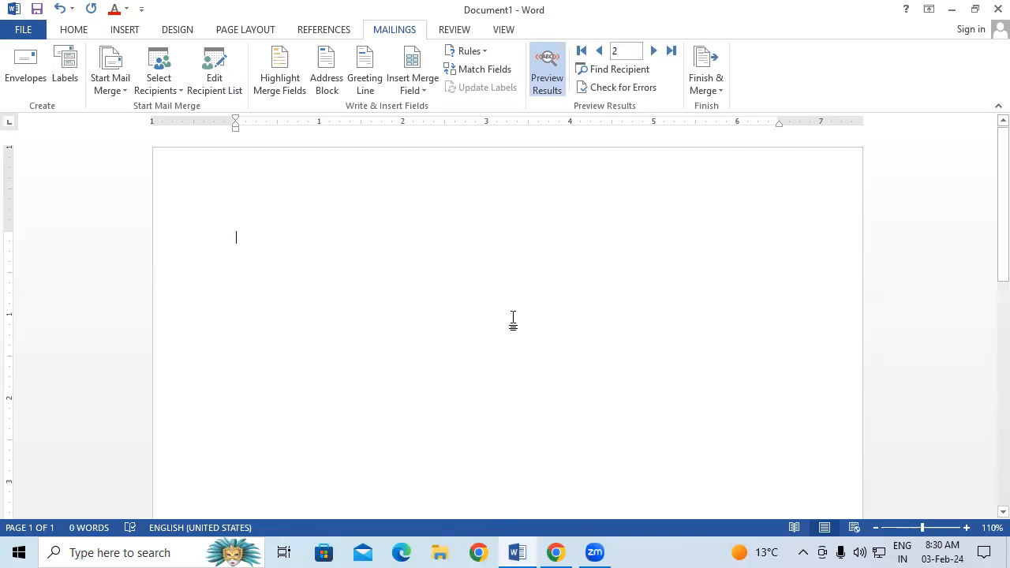
pyautogui.hotkey('ctrl', 'z')
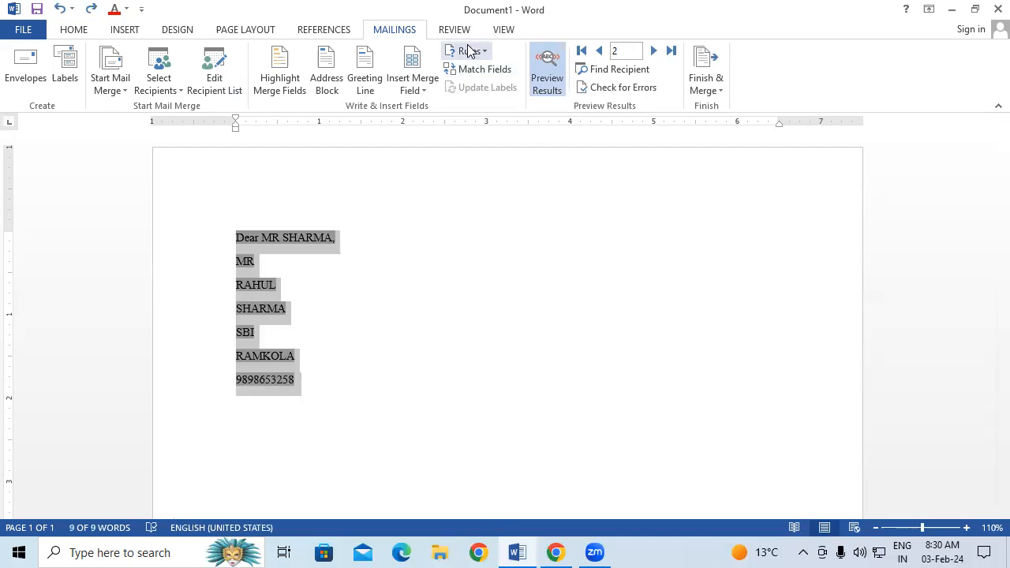
# Insert a Next Record field right after the recipient's last name.
pyautogui.click(469, 51)
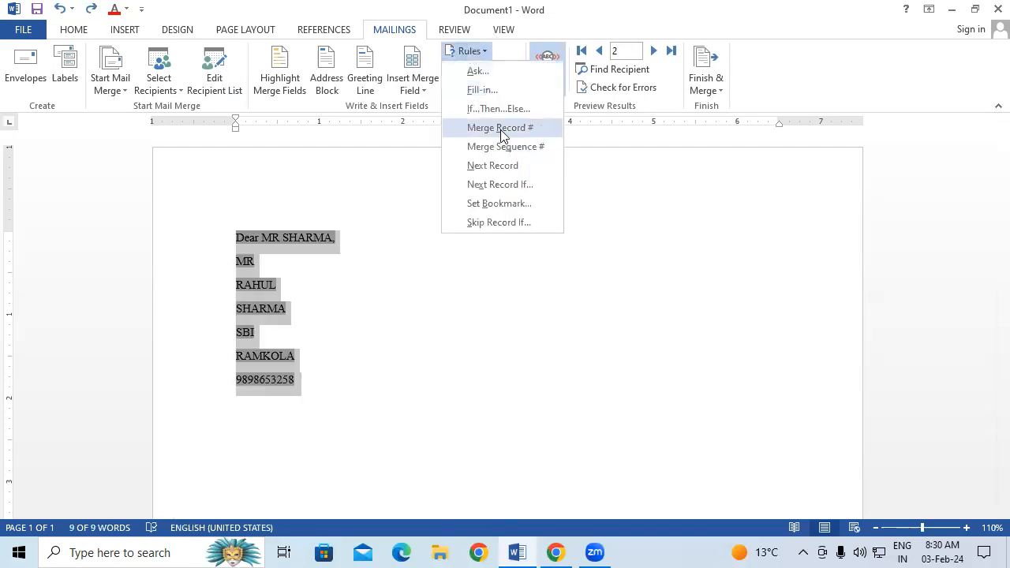
pyautogui.click(505, 164)
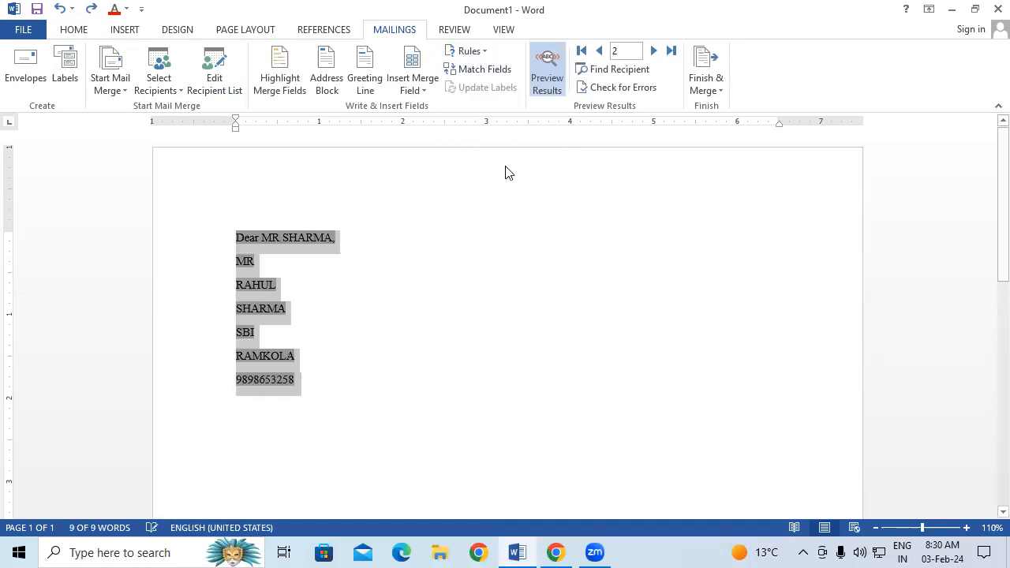
pyautogui.click(416, 309)
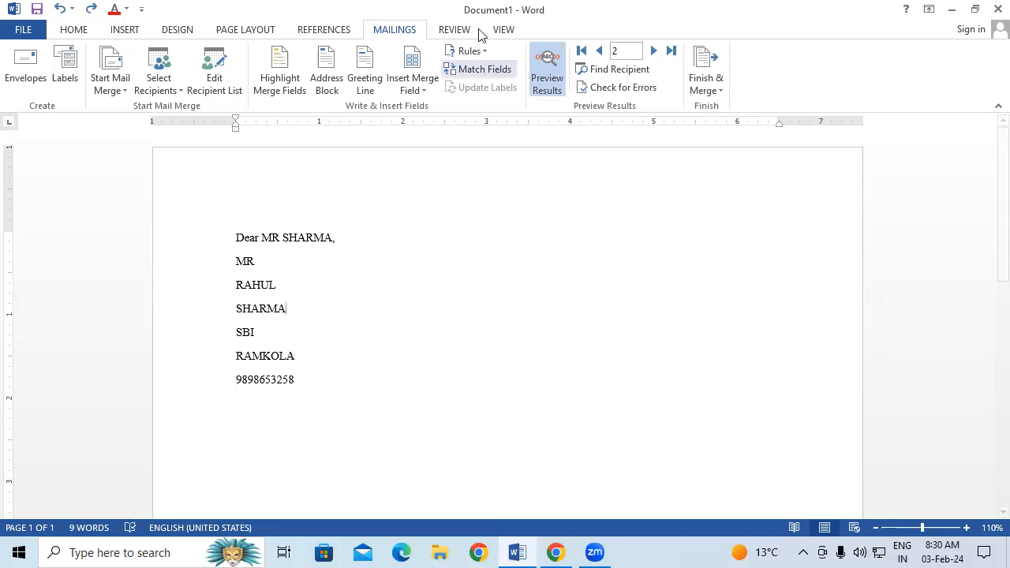
pyautogui.click(477, 55)
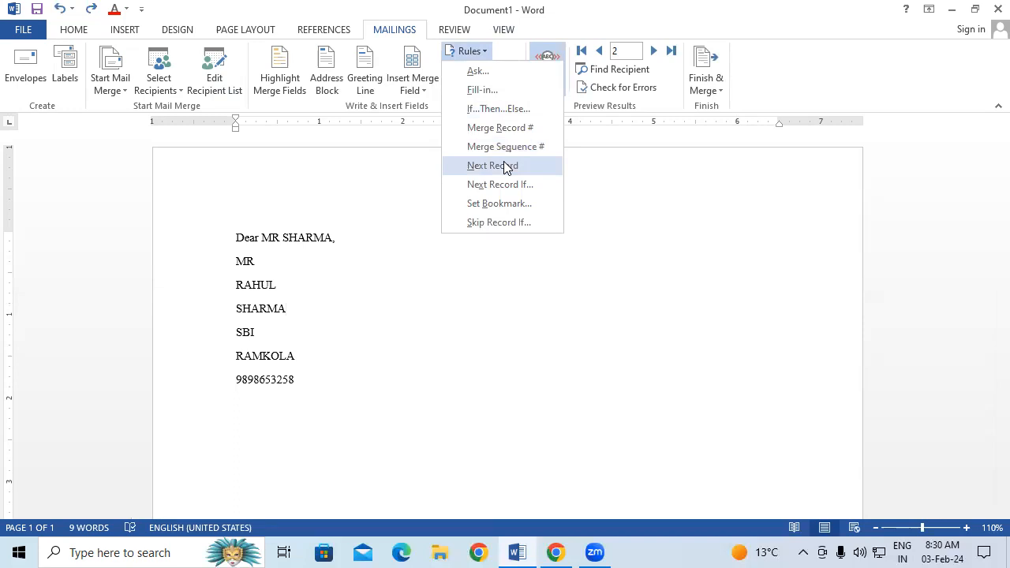
pyautogui.click(431, 209)
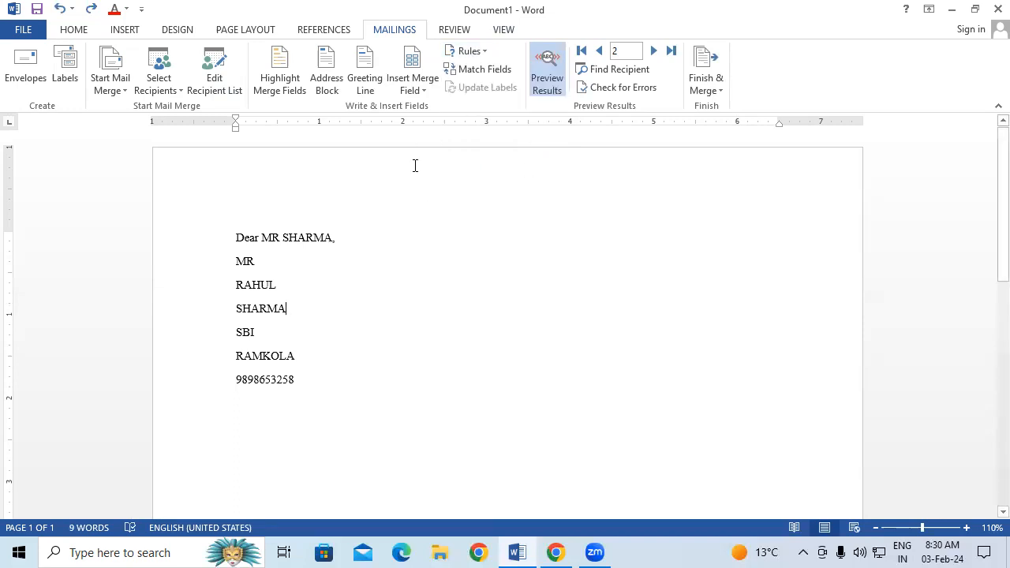
pyautogui.click(473, 50)
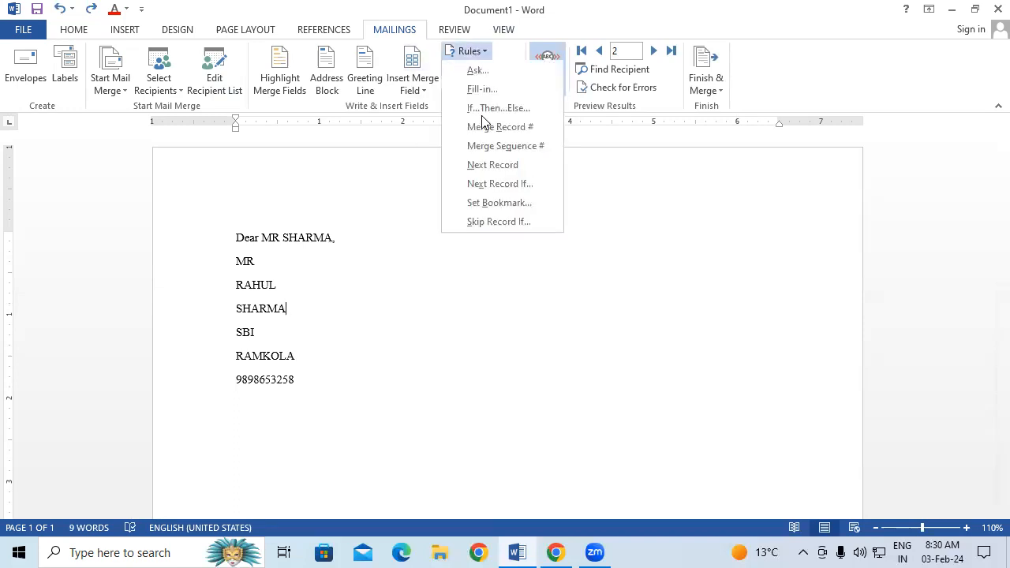
pyautogui.click(484, 173)
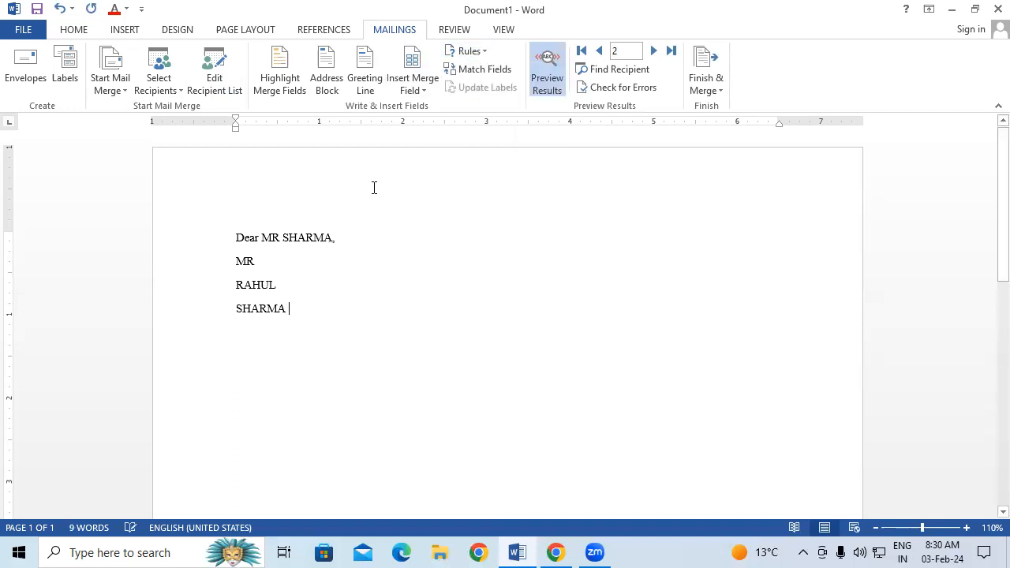
# Try the Set Bookmark and Skip Record If rules, undoing the Skip Record If insertion.
pyautogui.click(483, 52)
pyautogui.click(472, 210)
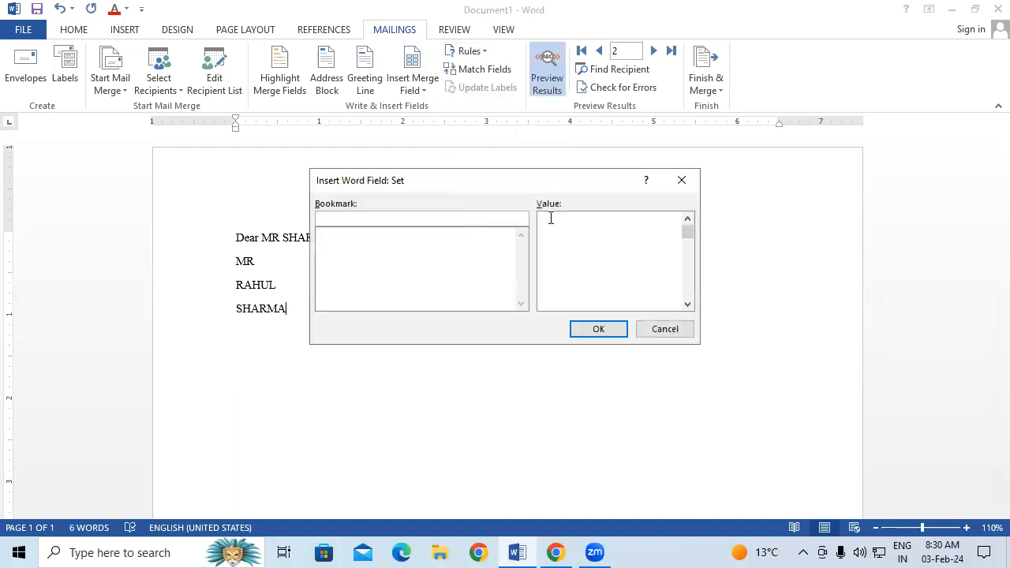
pyautogui.click(687, 187)
pyautogui.click(474, 54)
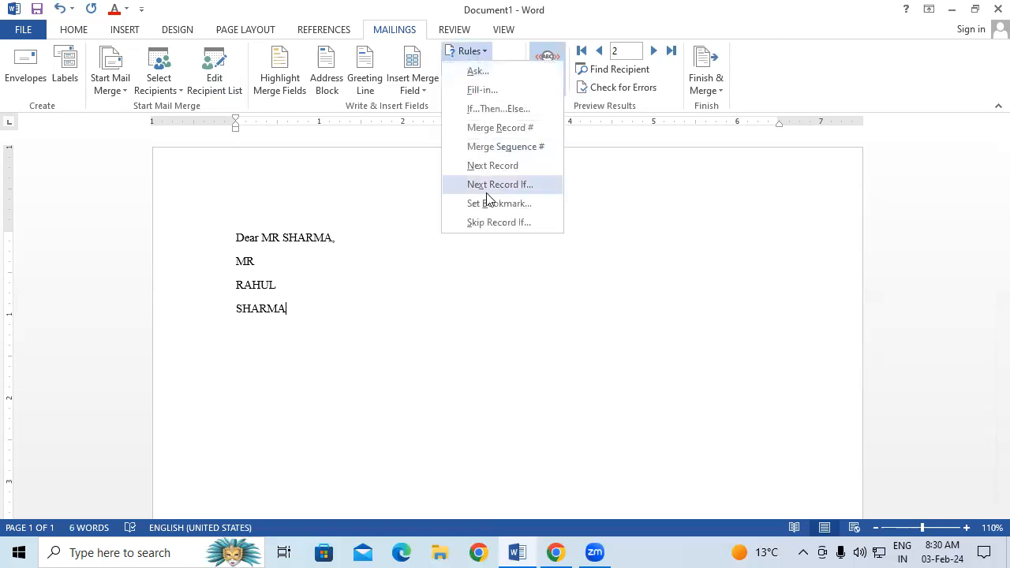
pyautogui.click(495, 222)
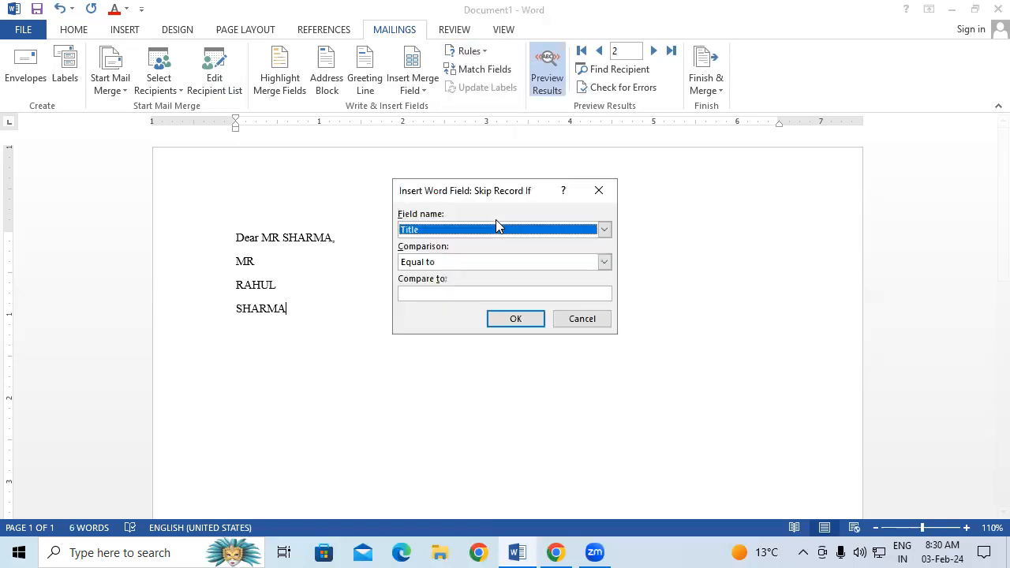
pyautogui.click(531, 321)
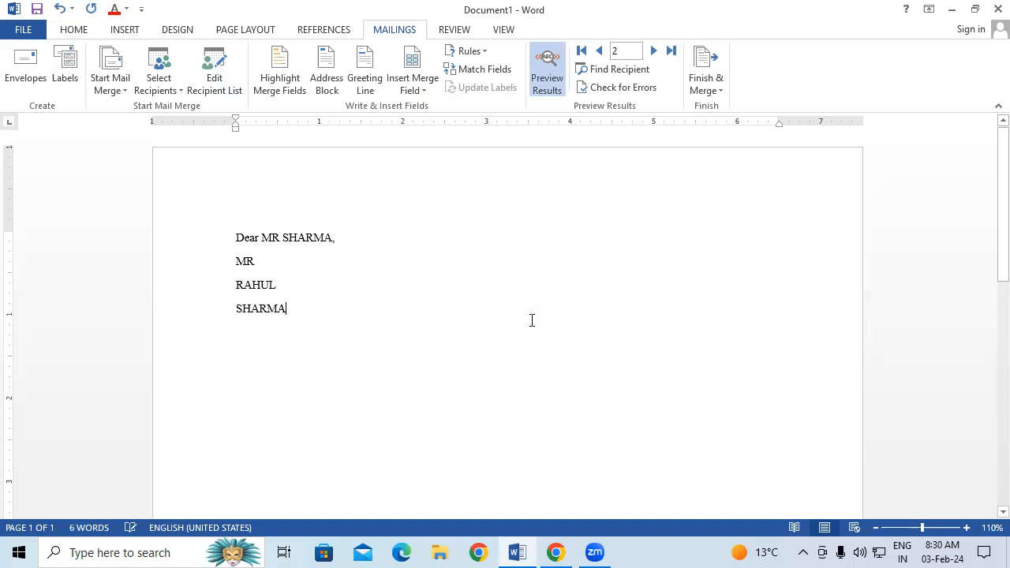
pyautogui.hotkey('ctrl', 'z')
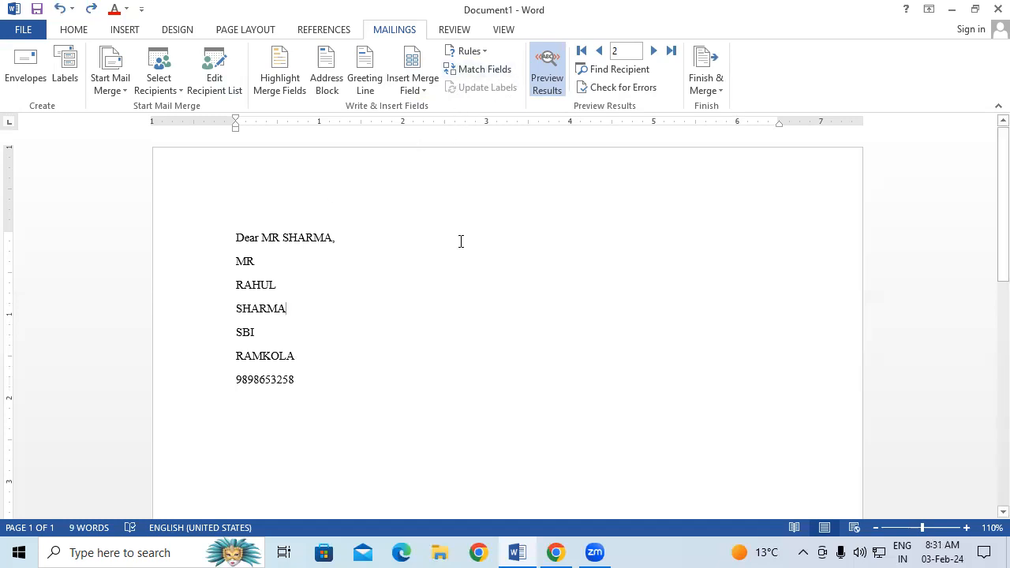
# Move the Match Fields dialog aside, review the field matches, and close it unchanged.
pyautogui.click(489, 71)
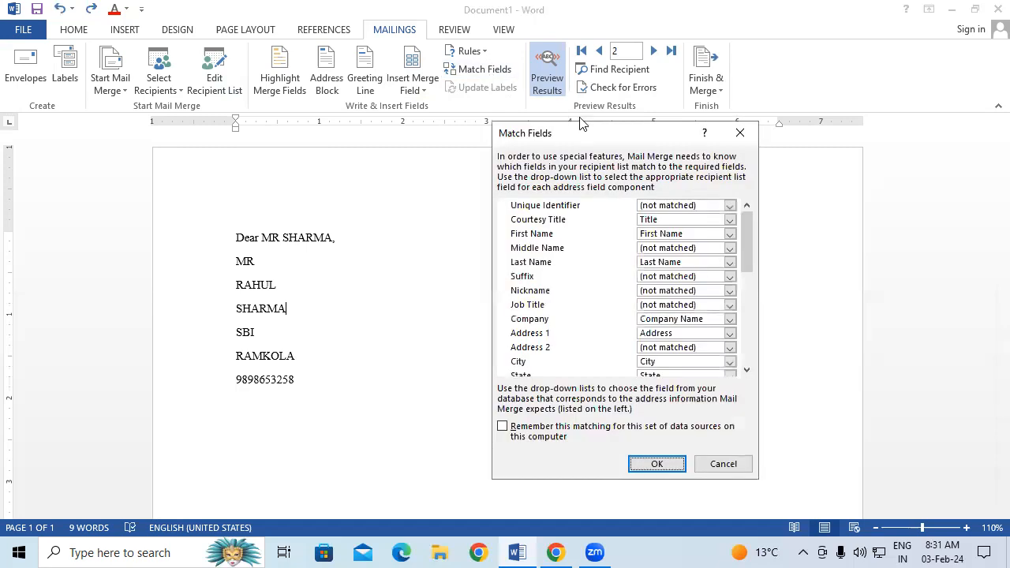
pyautogui.moveTo(600, 123); pyautogui.dragTo(556, 63)
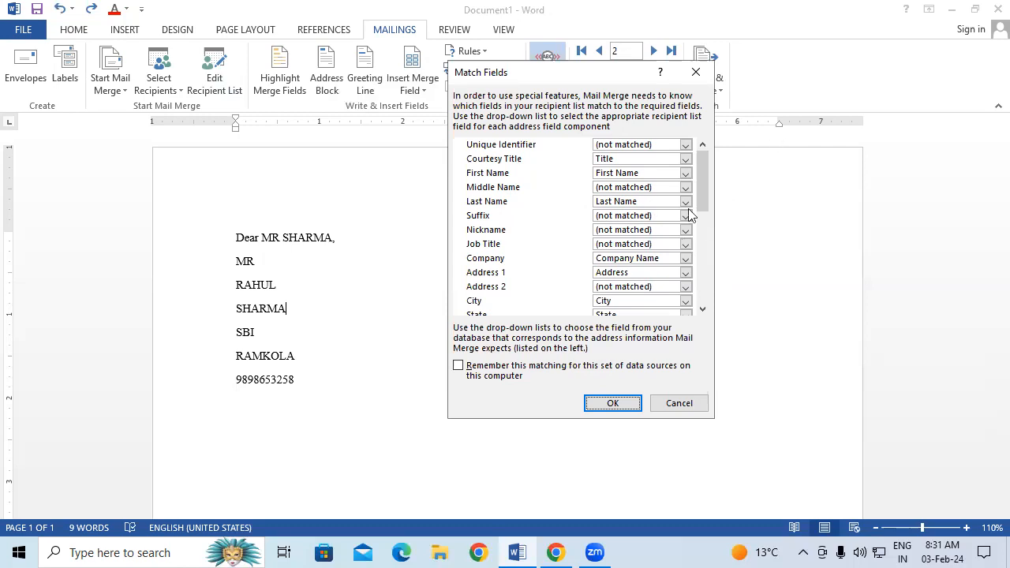
pyautogui.click(695, 72)
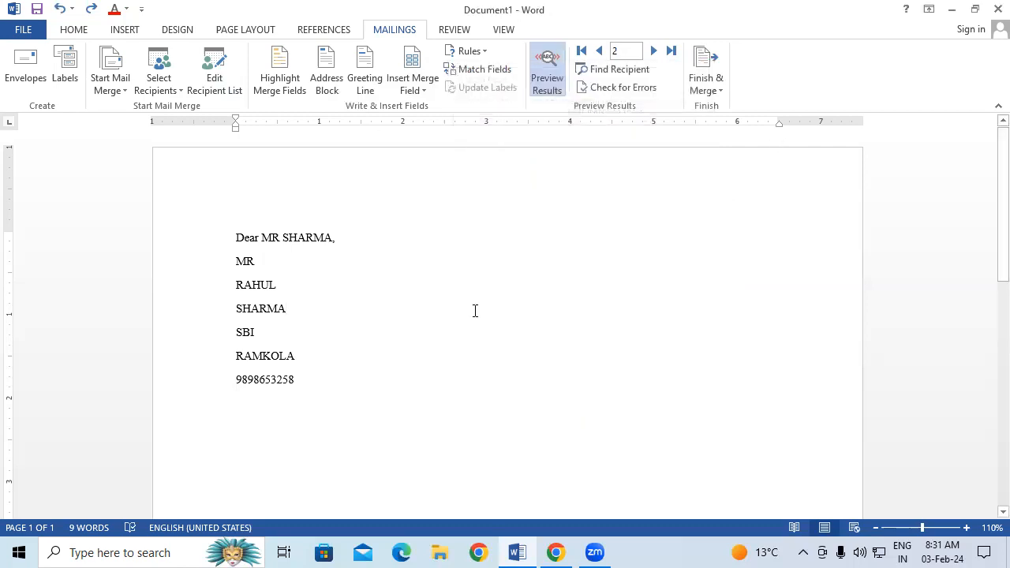
# Check the Start Mail Merge document-type list twice without changing the document type.
pyautogui.click(110, 89)
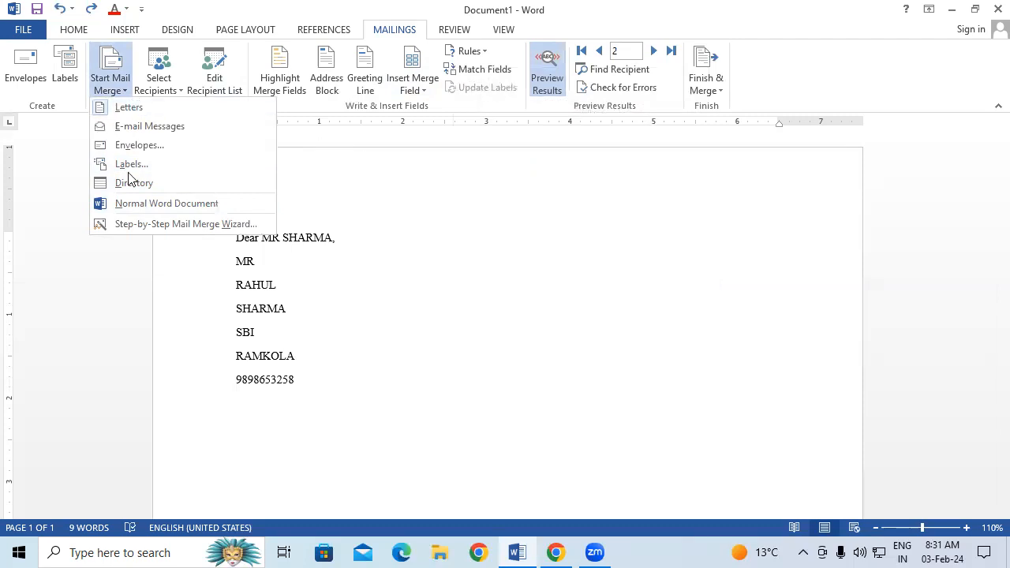
pyautogui.click(677, 467)
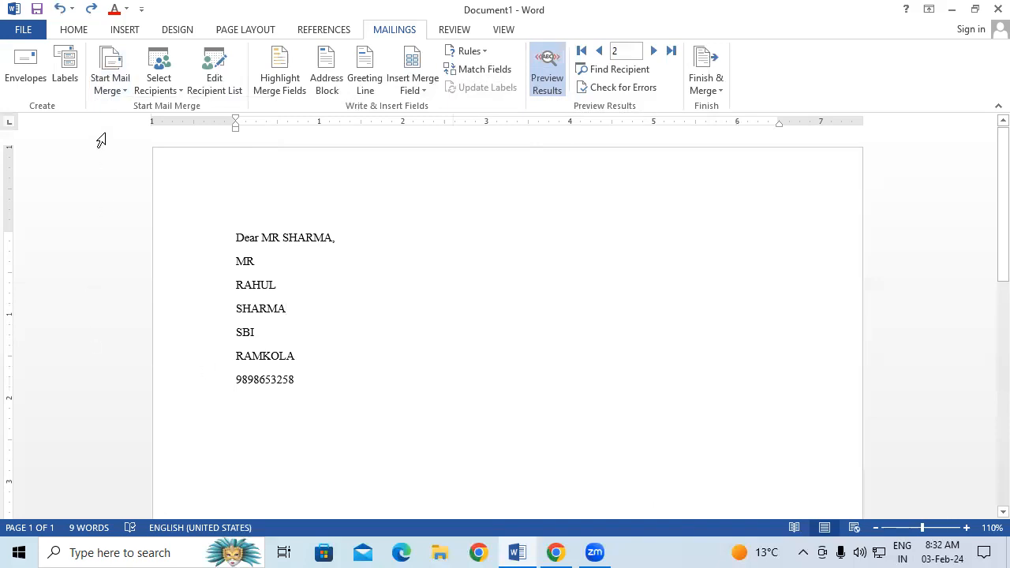
pyautogui.click(112, 84)
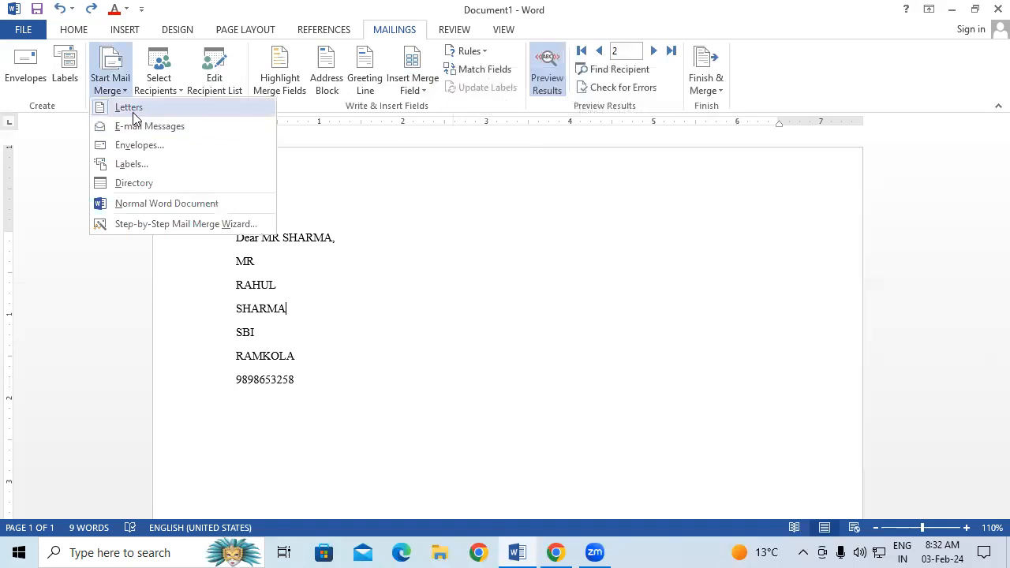
pyautogui.click(371, 317)
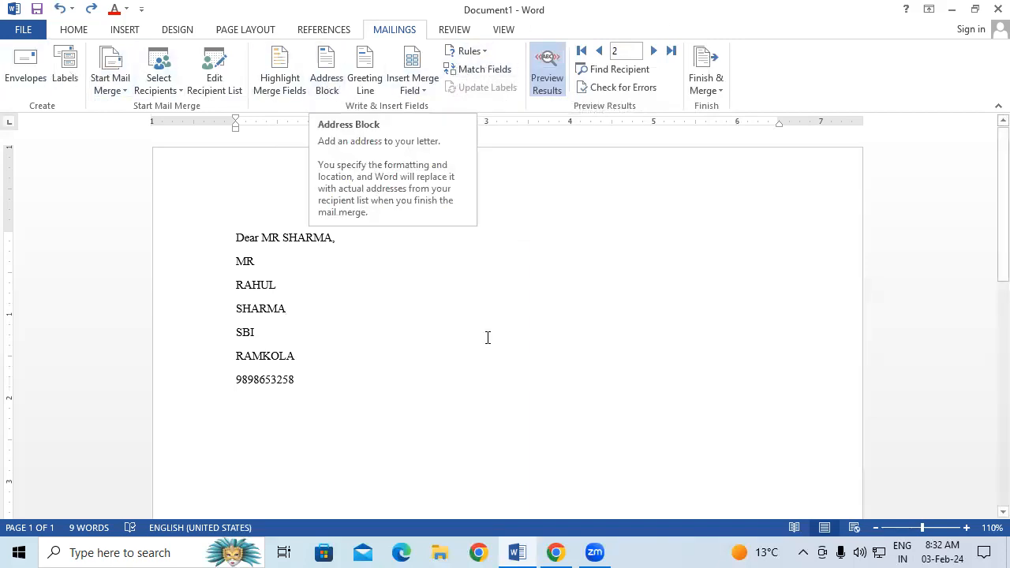
# Show merge fields, delete the extra rules after Last_Name, and re-insert a Next Record field.
pyautogui.click(556, 93)
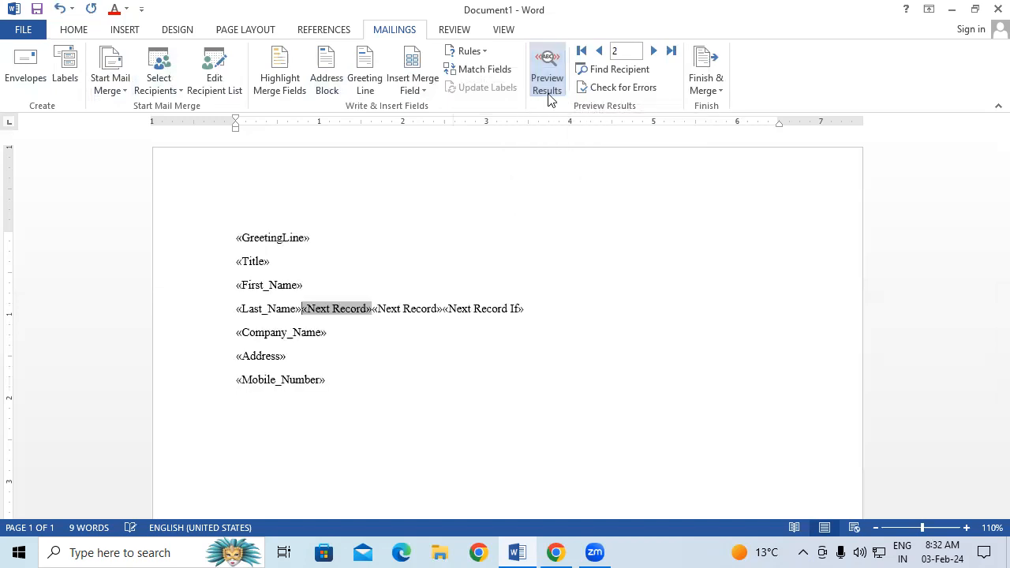
pyautogui.click(564, 310)
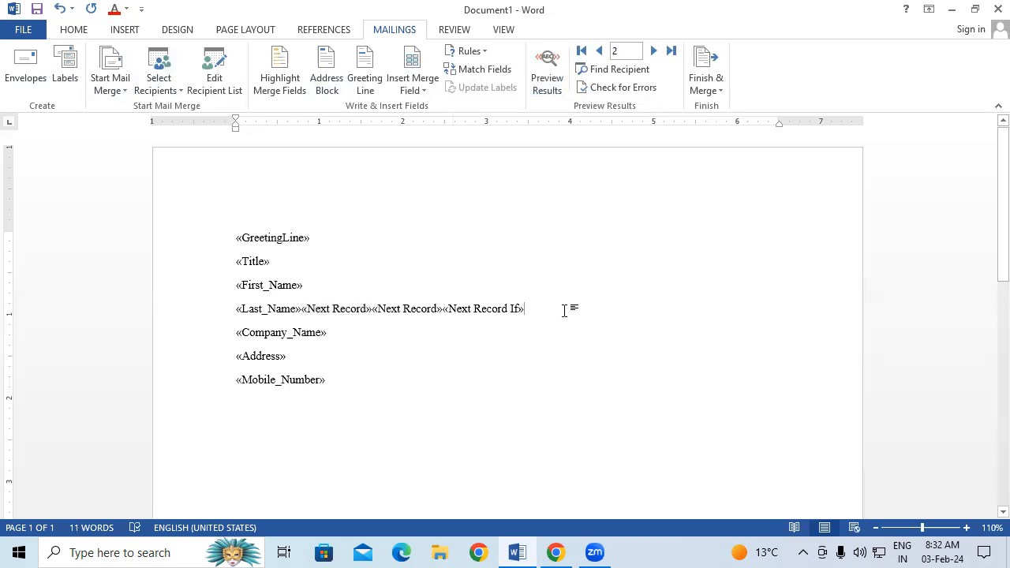
pyautogui.press('BackSpace')
pyautogui.press('BackSpace')
pyautogui.press('BackSpace')
pyautogui.press('BackSpace')
pyautogui.press('BackSpace')
pyautogui.press('BackSpace')
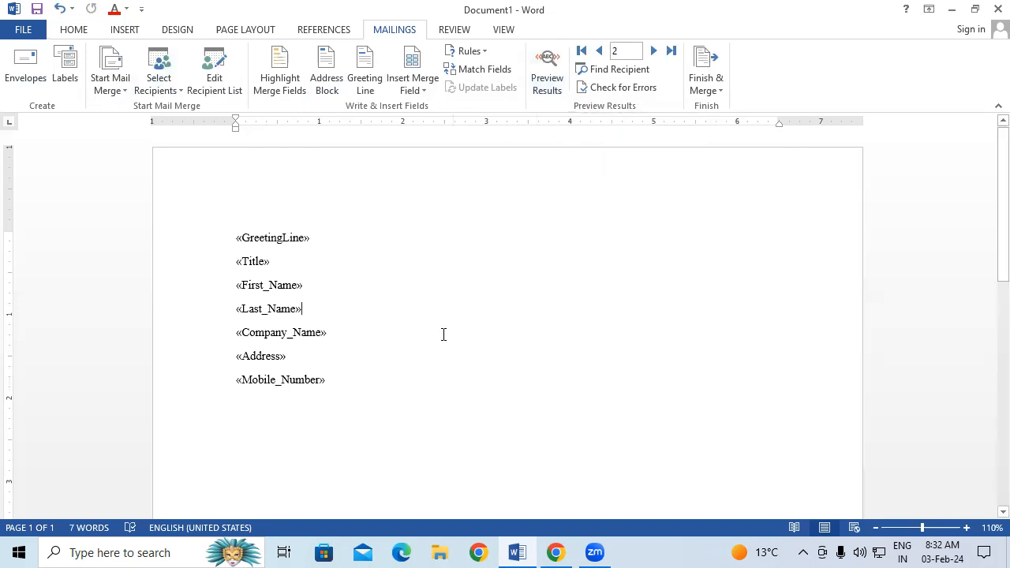
pyautogui.click(469, 51)
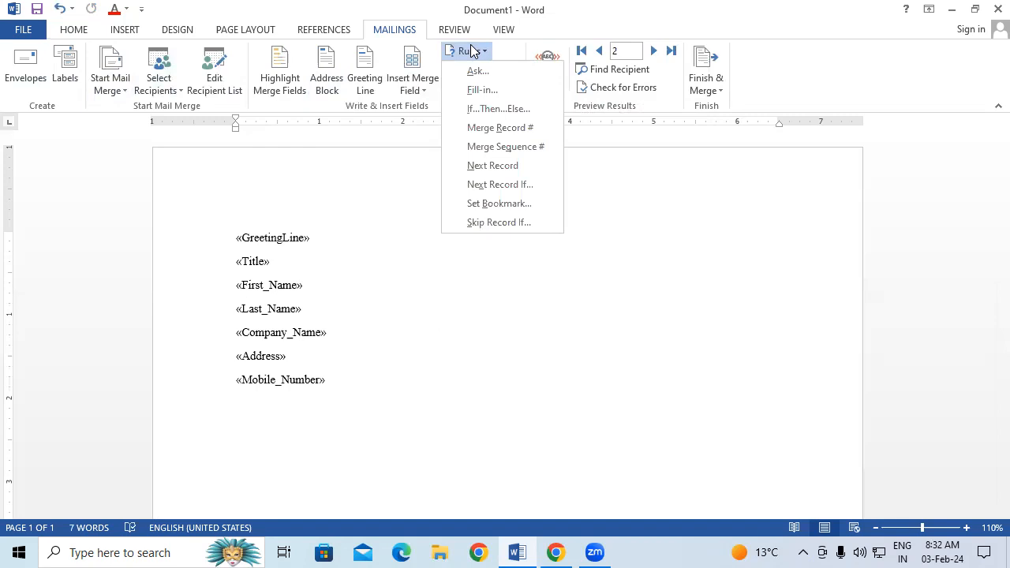
pyautogui.click(505, 165)
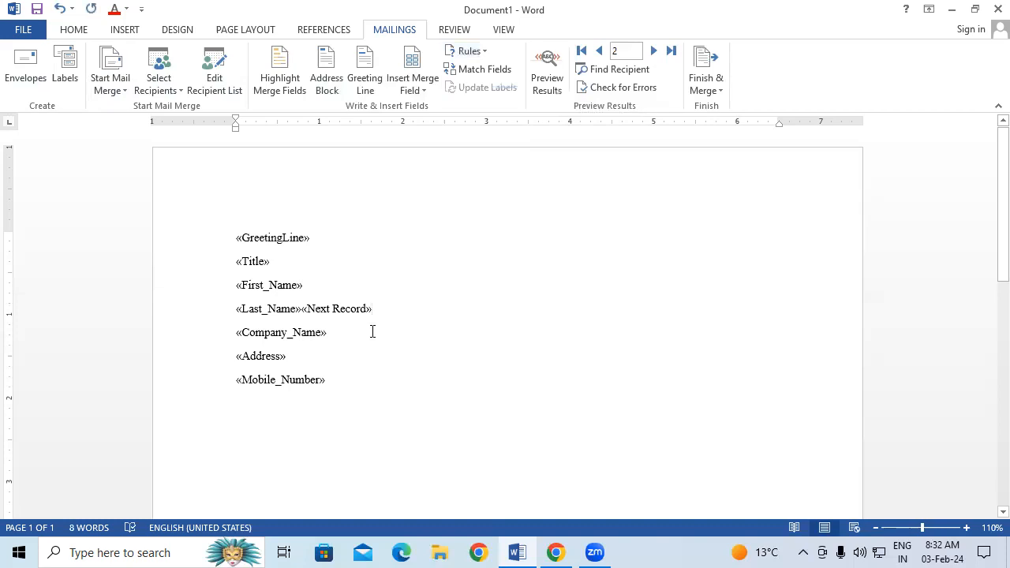
# Insert a Next Record If field after Company_Name, then delete it and the Next Record field.
pyautogui.doubleClick(313, 310)
pyautogui.click(466, 381)
pyautogui.click(465, 52)
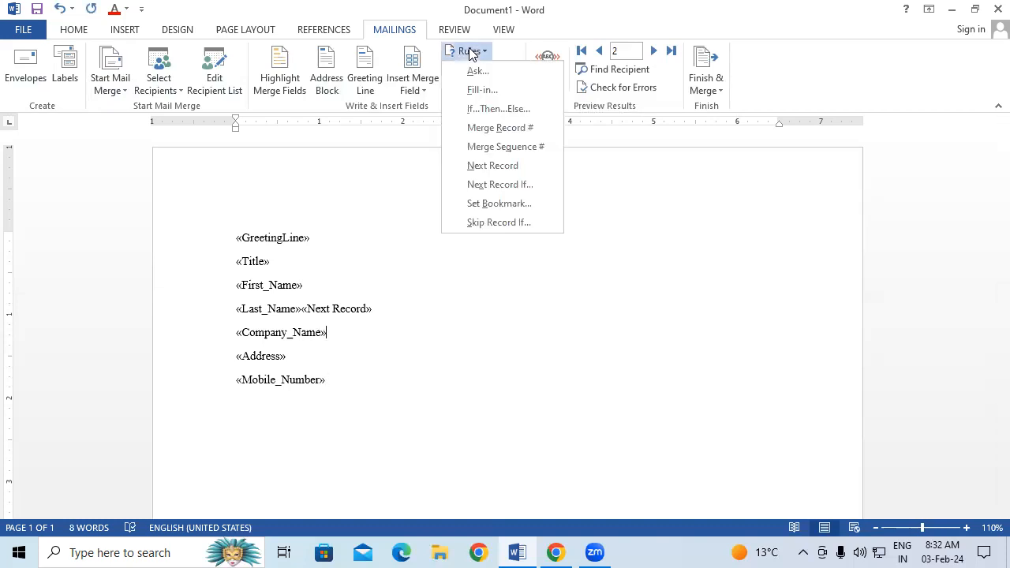
pyautogui.click(507, 187)
pyautogui.click(516, 320)
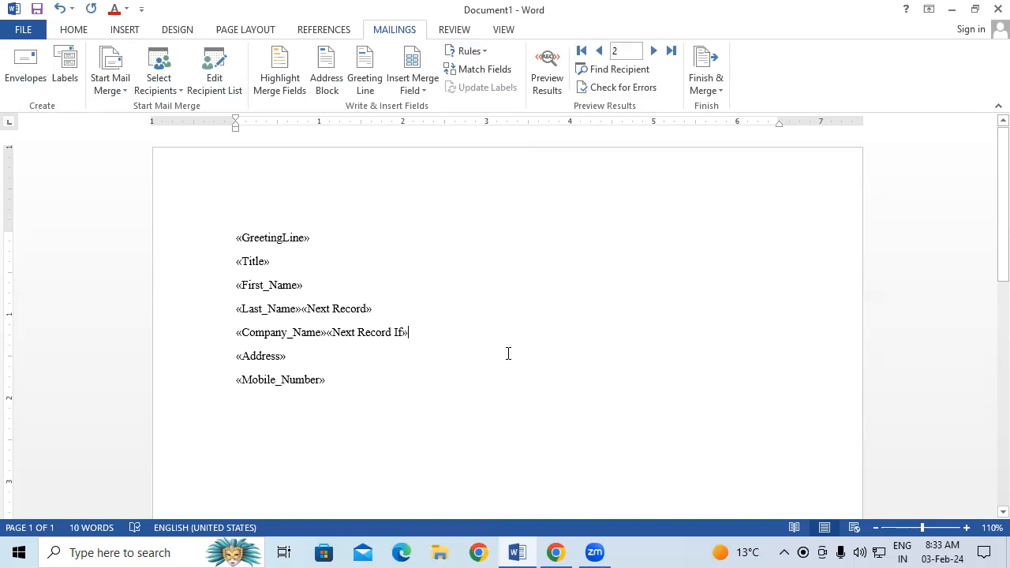
pyautogui.press('BackSpace')
pyautogui.press('BackSpace')
pyautogui.click(389, 321)
pyautogui.press('BackSpace')
pyautogui.press('BackSpace')
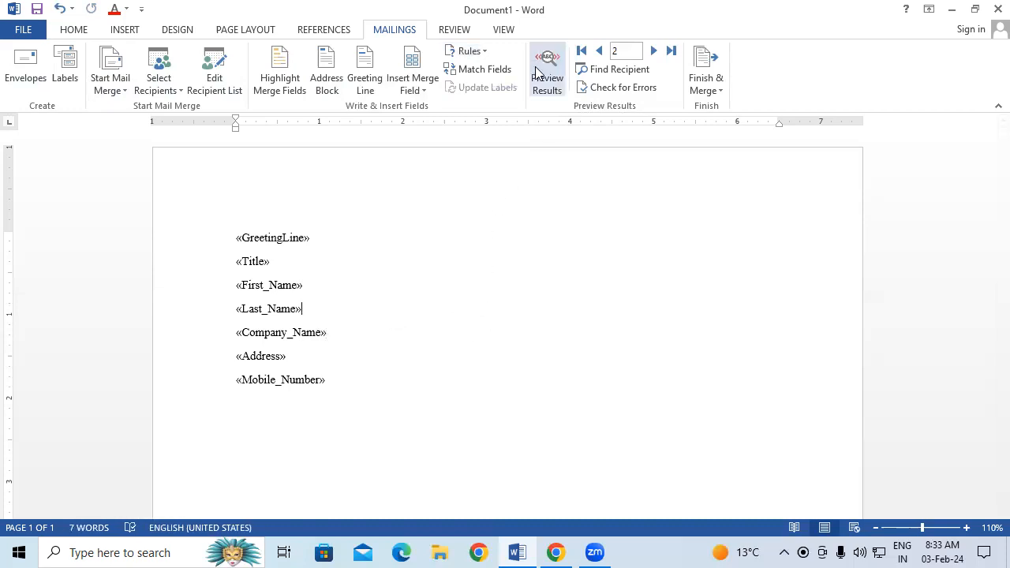
# Enlarge the font of all seven merge-field lines, then preview them with recipient data.
pyautogui.moveTo(372, 387); pyautogui.dragTo(131, 247)
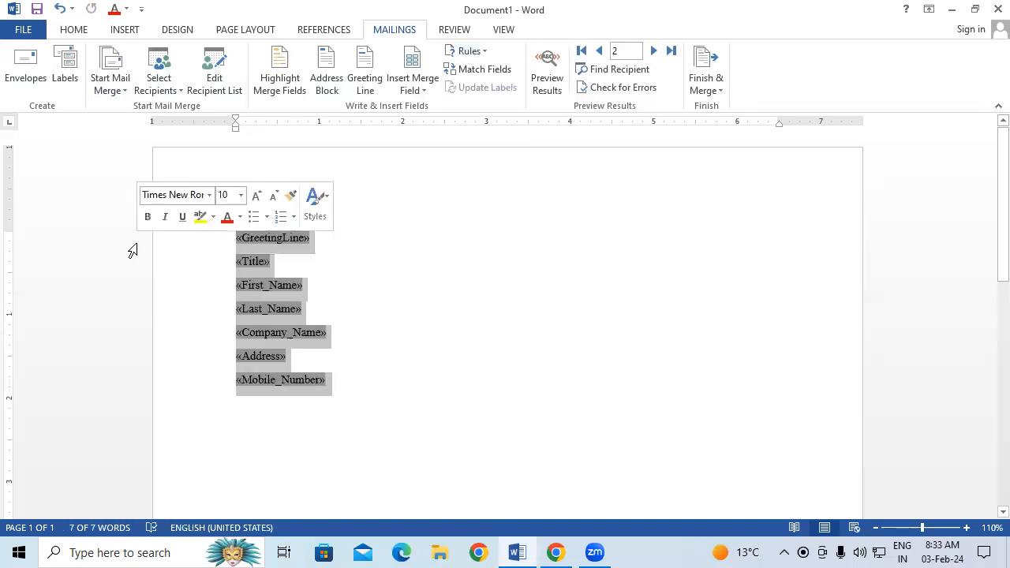
pyautogui.hotkey('ctrl', ']')
pyautogui.hotkey('ctrl', ']')
pyautogui.hotkey('ctrl', ']')
pyautogui.hotkey('ctrl', ']')
pyautogui.hotkey('ctrl', ']')
pyautogui.hotkey('ctrl', ']')
pyautogui.hotkey('ctrl', ']')
pyautogui.hotkey('ctrl', ']')
pyautogui.hotkey('ctrl', ']')
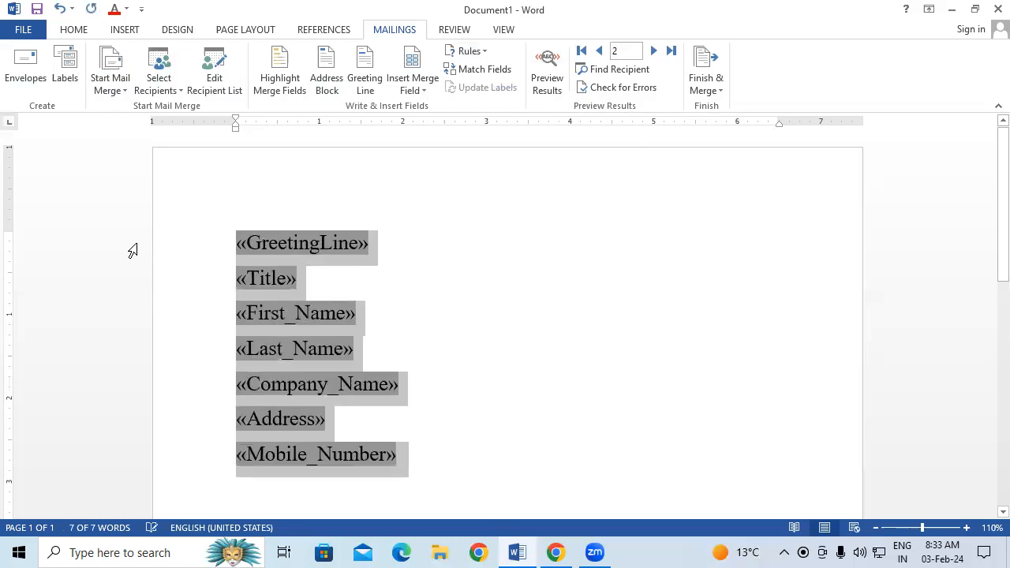
pyautogui.click(542, 361)
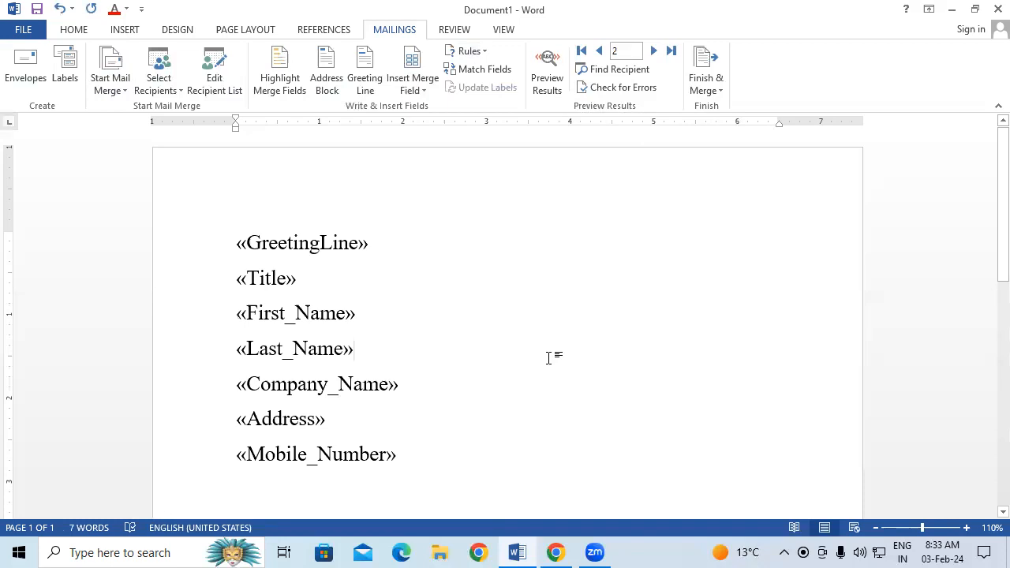
pyautogui.click(549, 81)
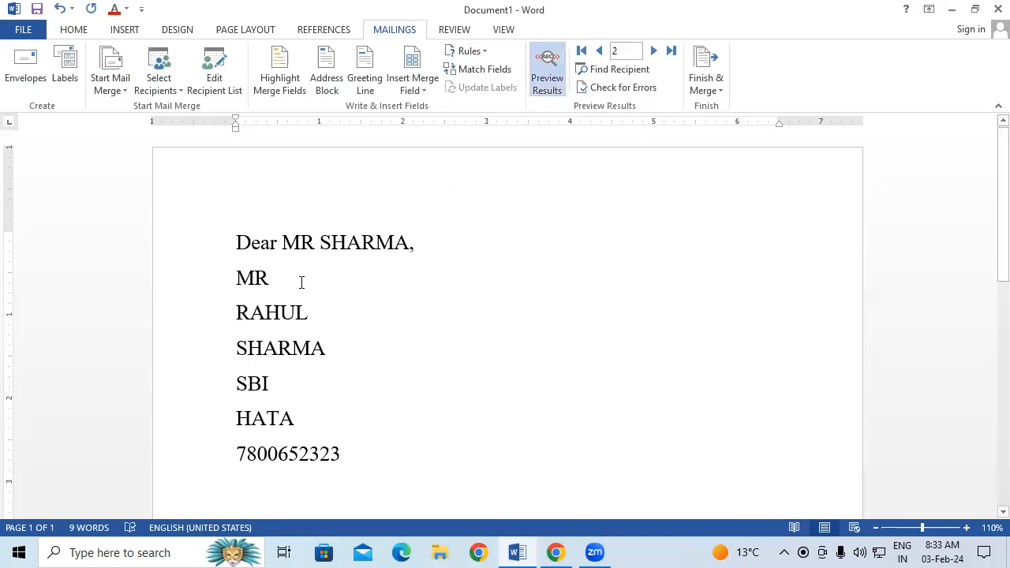
# Browse the recipient records to the last one and back to record 1, then show plain merge fields.
pyautogui.click(599, 51)
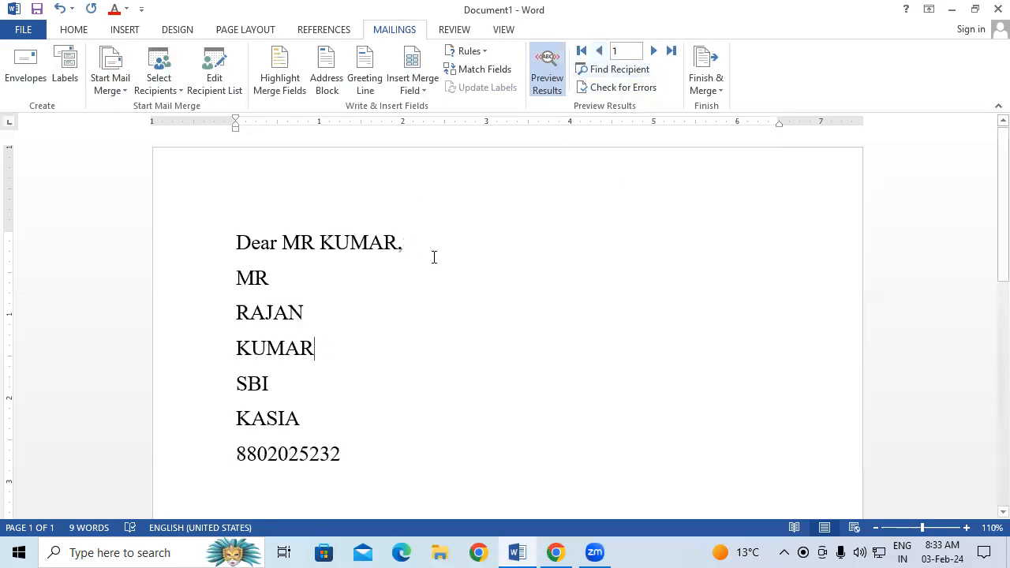
pyautogui.click(653, 51)
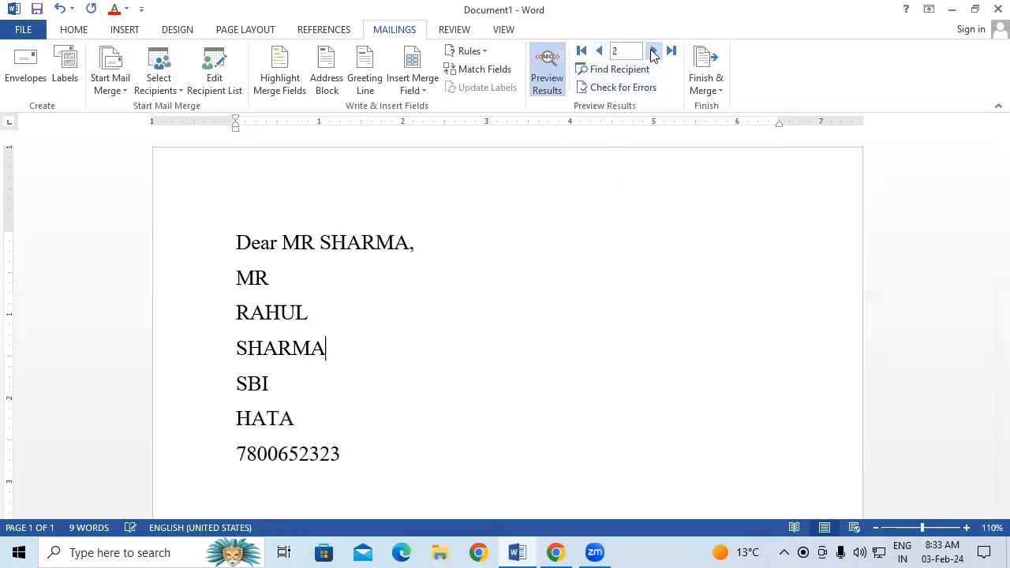
pyautogui.click(653, 51)
pyautogui.click(653, 52)
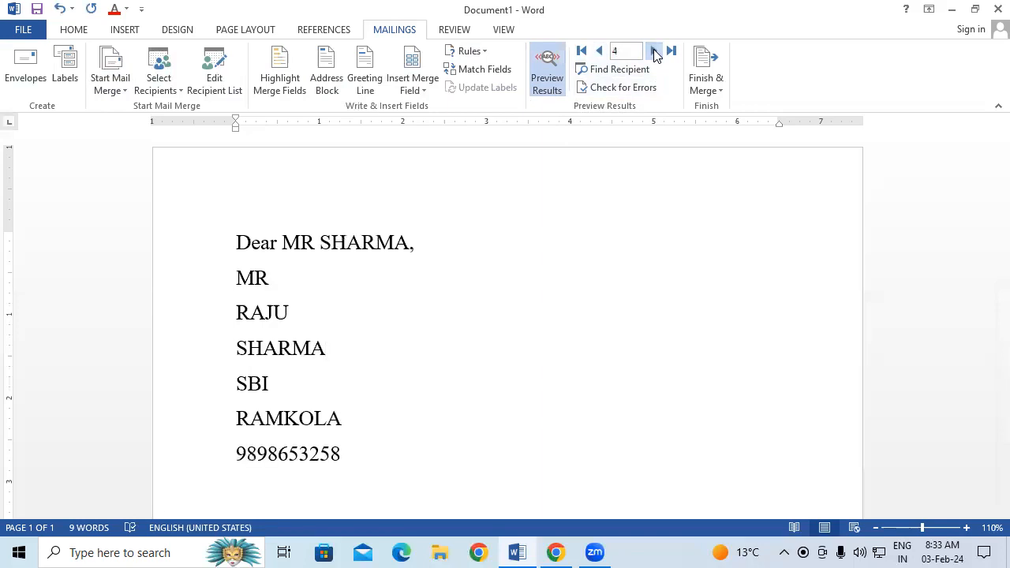
pyautogui.click(653, 51)
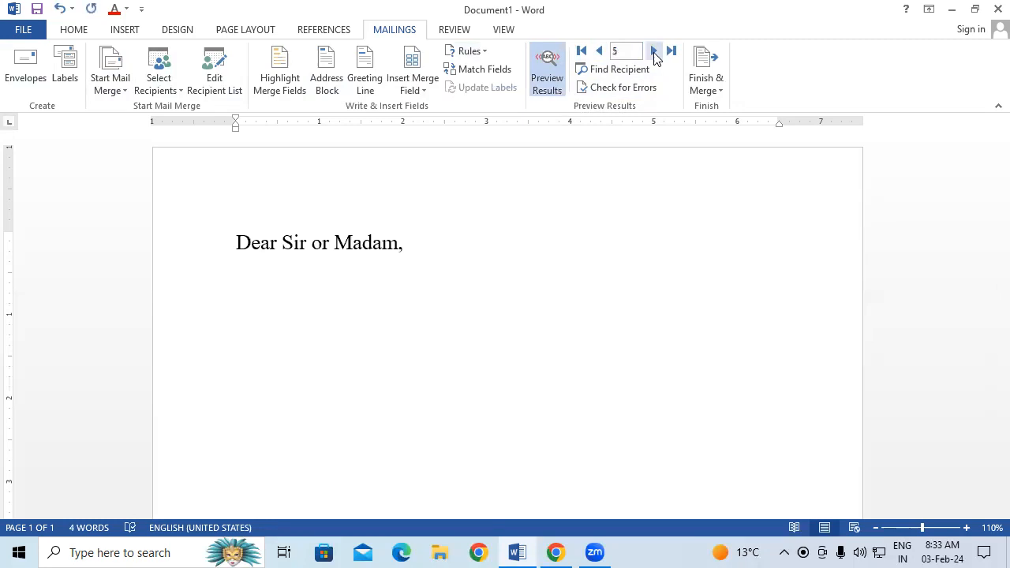
pyautogui.click(598, 52)
pyautogui.click(598, 52)
pyautogui.click(597, 52)
pyautogui.click(598, 52)
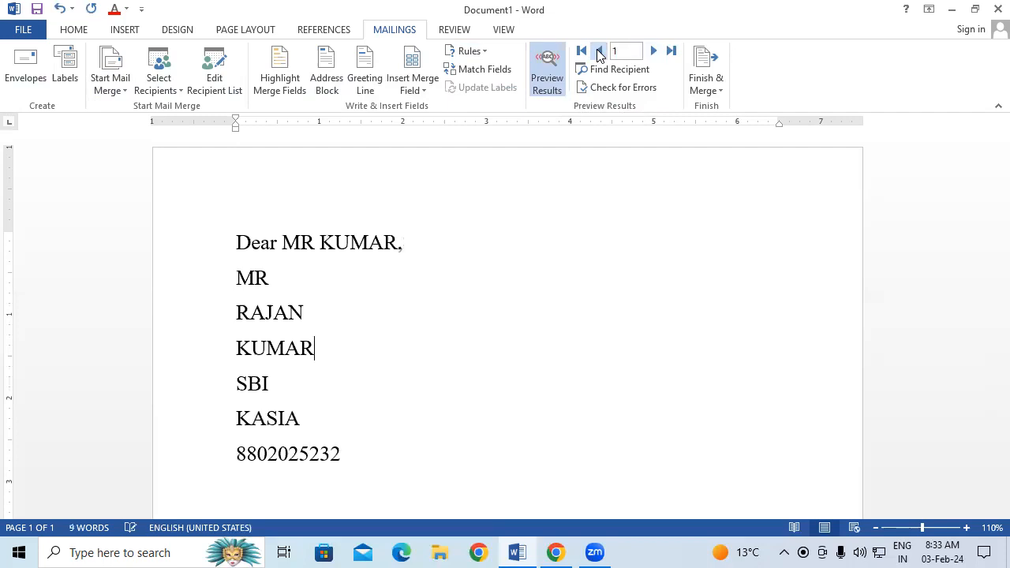
pyautogui.click(553, 73)
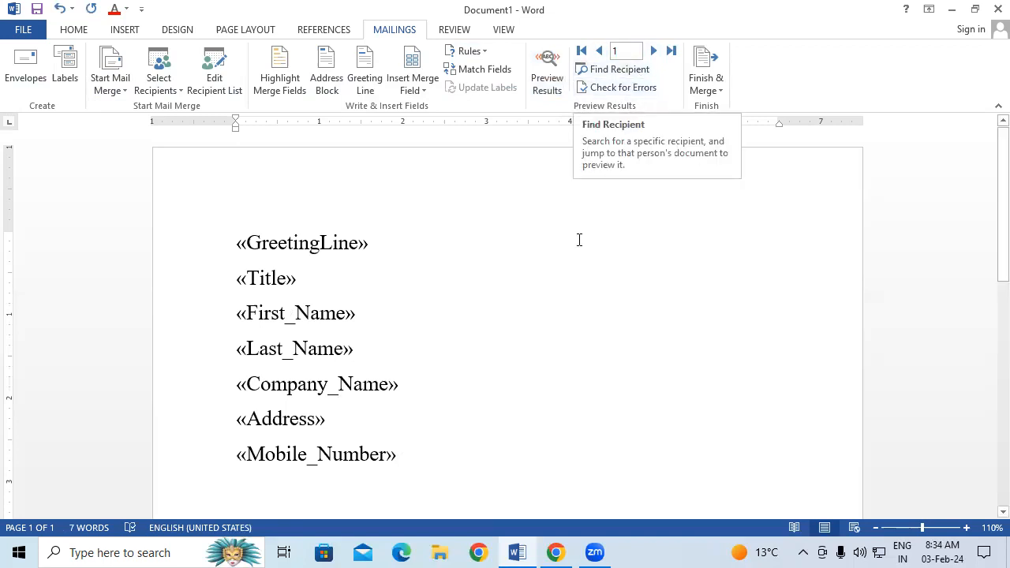
# Use Find Recipient with the recipient's first name to reach record 4, then show merge fields.
pyautogui.click(548, 69)
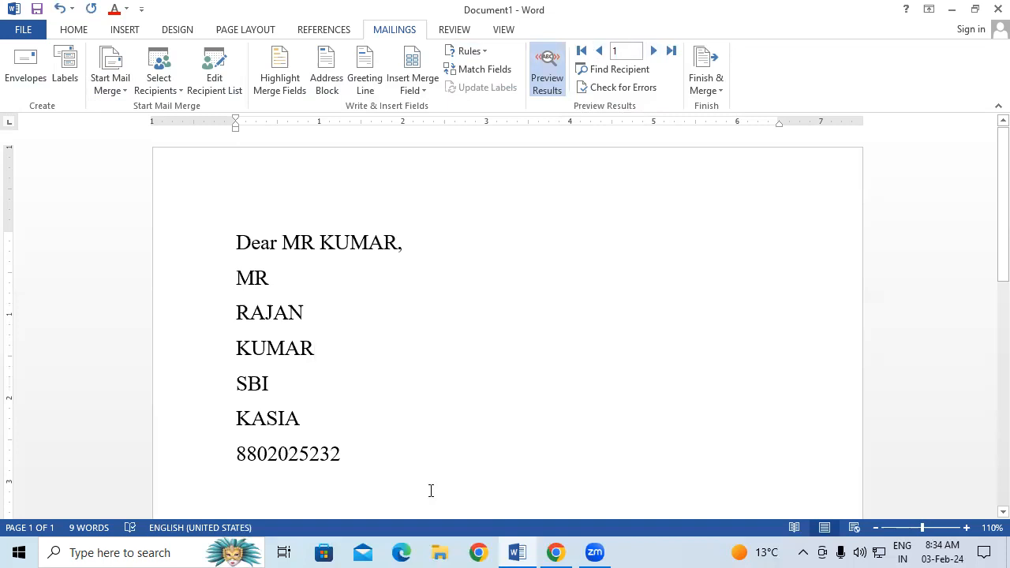
pyautogui.click(631, 68)
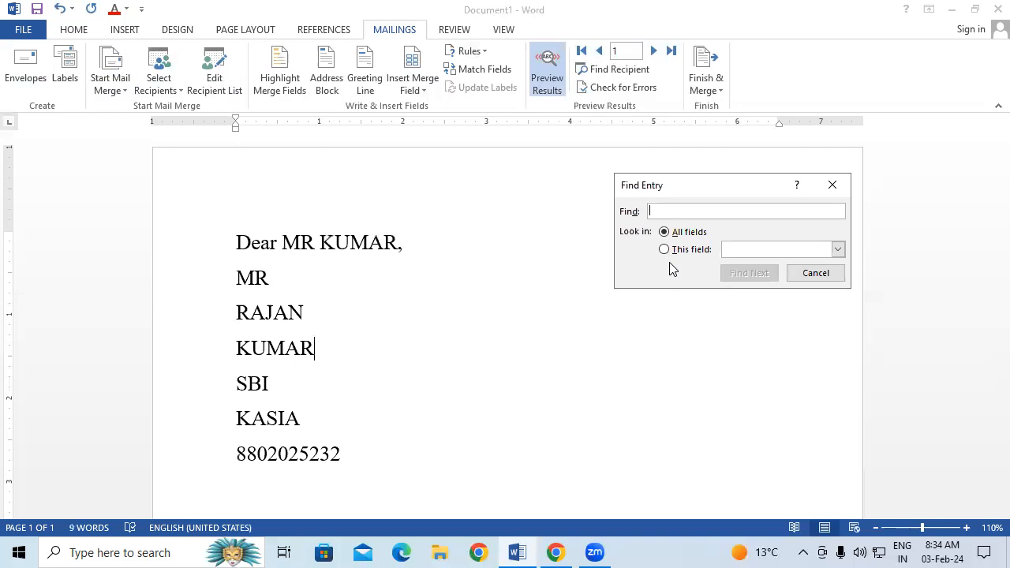
pyautogui.write('RAJU')
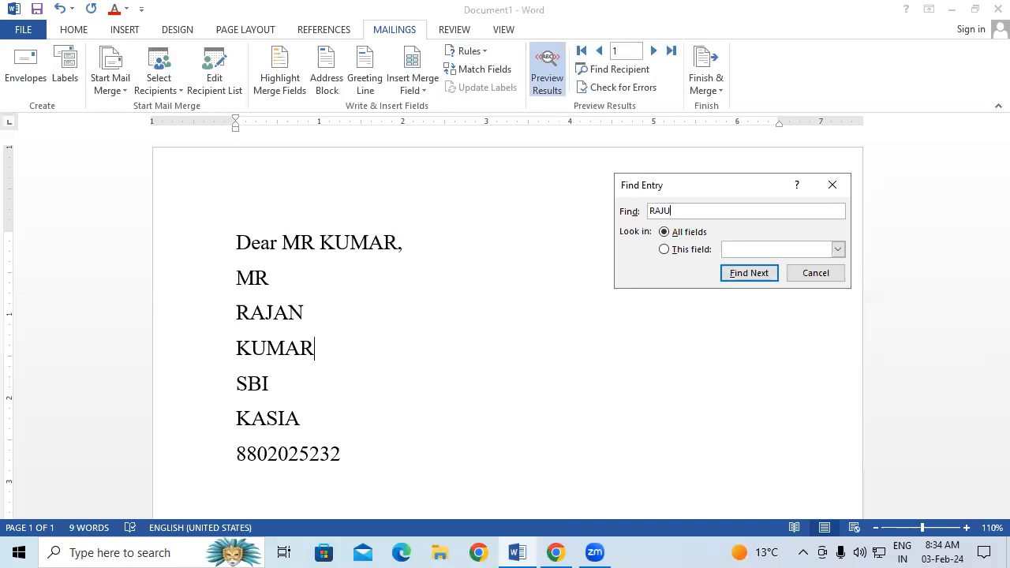
pyautogui.click(742, 274)
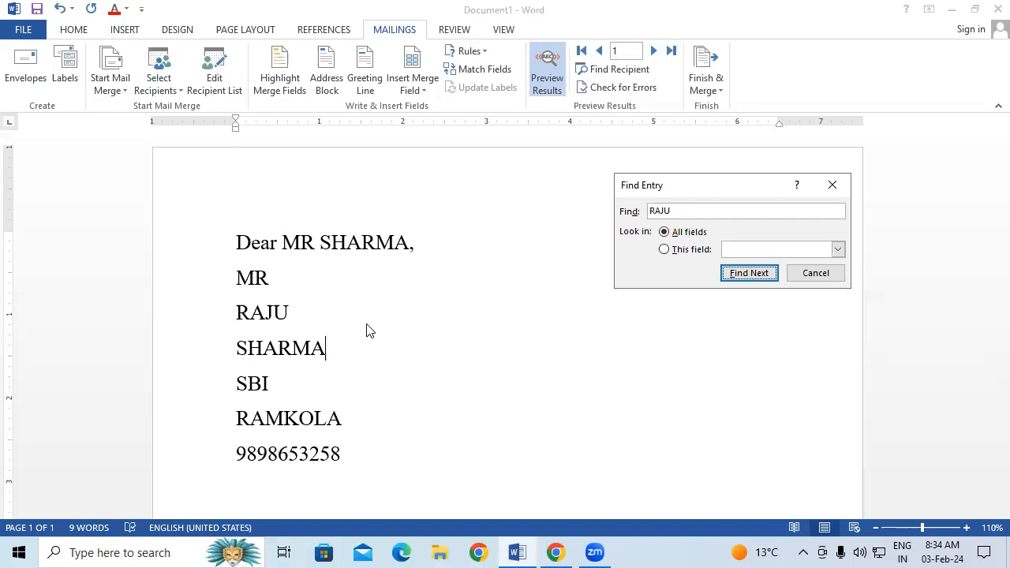
pyautogui.click(832, 184)
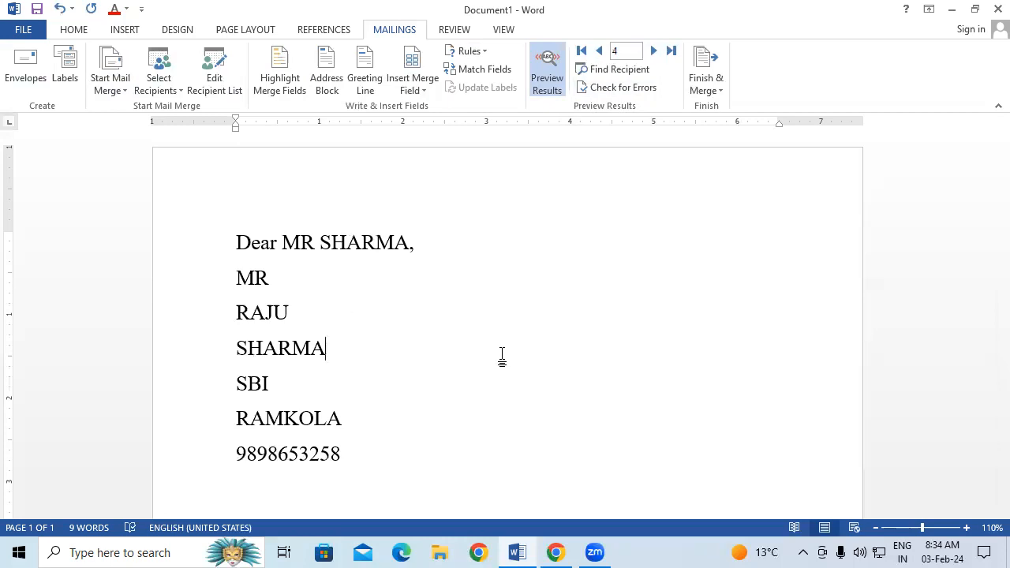
pyautogui.click(541, 71)
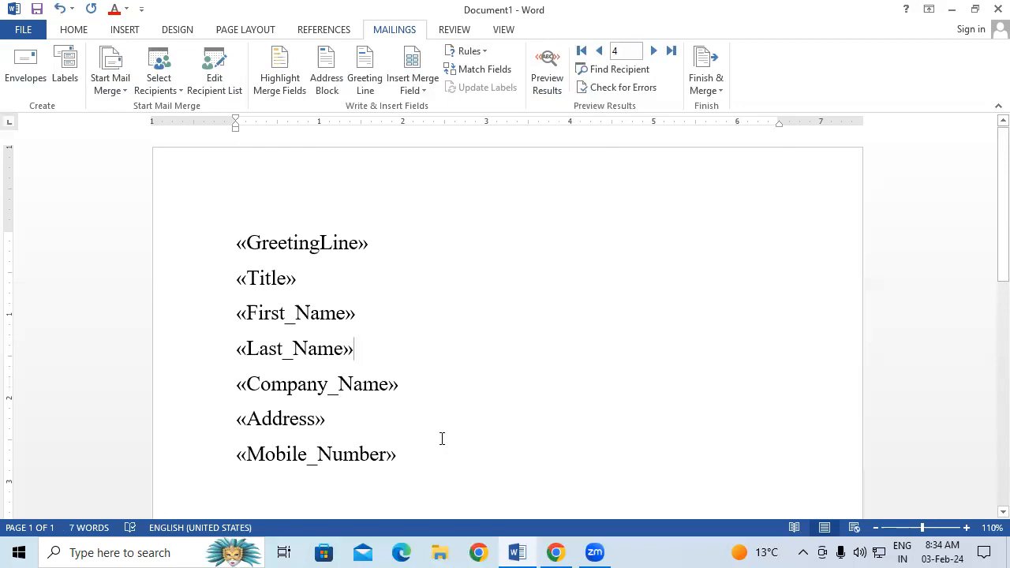
# Advance to record 5 and shrink the font of all seven merge-field lines.
pyautogui.click(653, 49)
pyautogui.moveTo(231, 239); pyautogui.dragTo(416, 470)
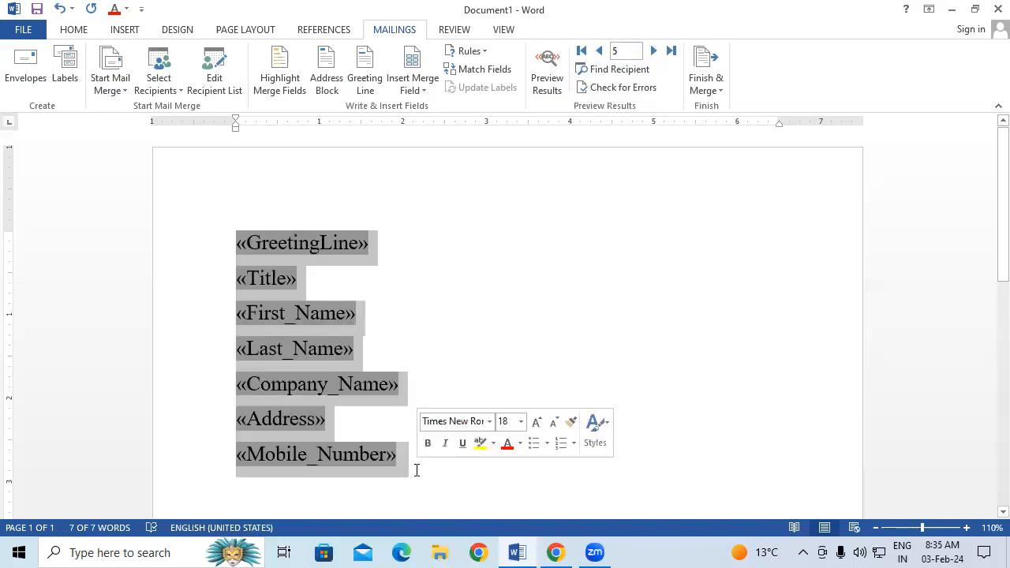
pyautogui.hotkey('ctrl', 'shift', ',')
pyautogui.hotkey('ctrl', 'shift', ',')
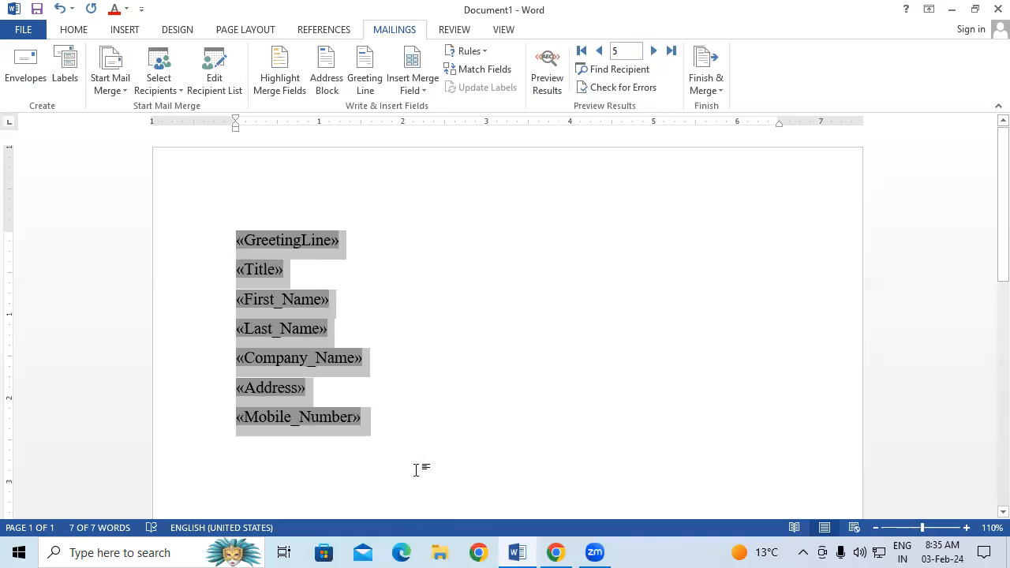
pyautogui.click(418, 468)
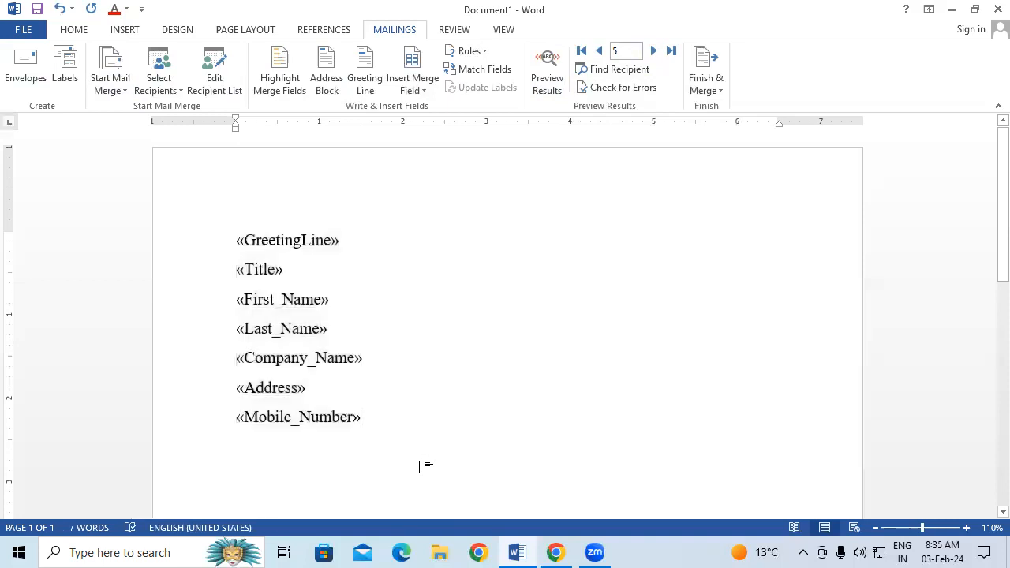
pyautogui.scroll(-2, 418, 467)
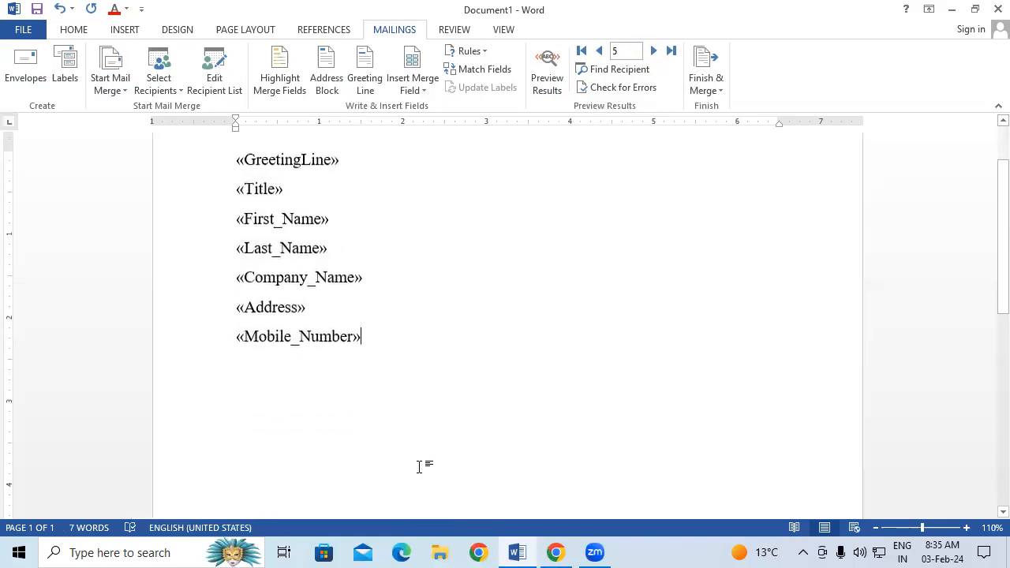
# Generate sample paragraphs with =RAND() on a new line below «Mobile_Number».
pyautogui.press('Return')
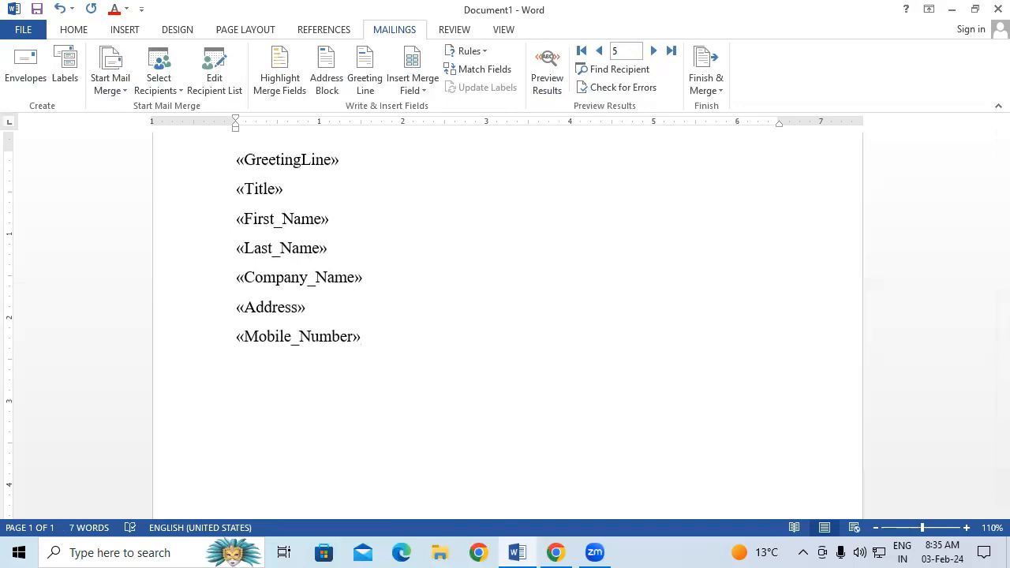
pyautogui.write('=RAND()')
pyautogui.press('Return')
# Select the generated paragraphs and shrink their font size by one step.
pyautogui.scroll(4, 409, 431)
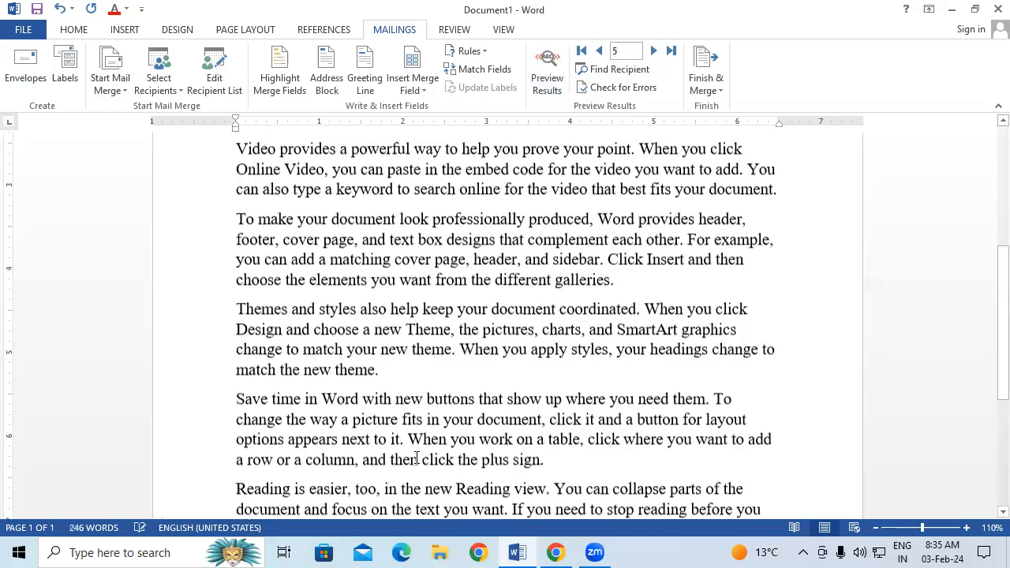
pyautogui.scroll(1, 410, 431)
pyautogui.moveTo(234, 252); pyautogui.dragTo(888, 392)
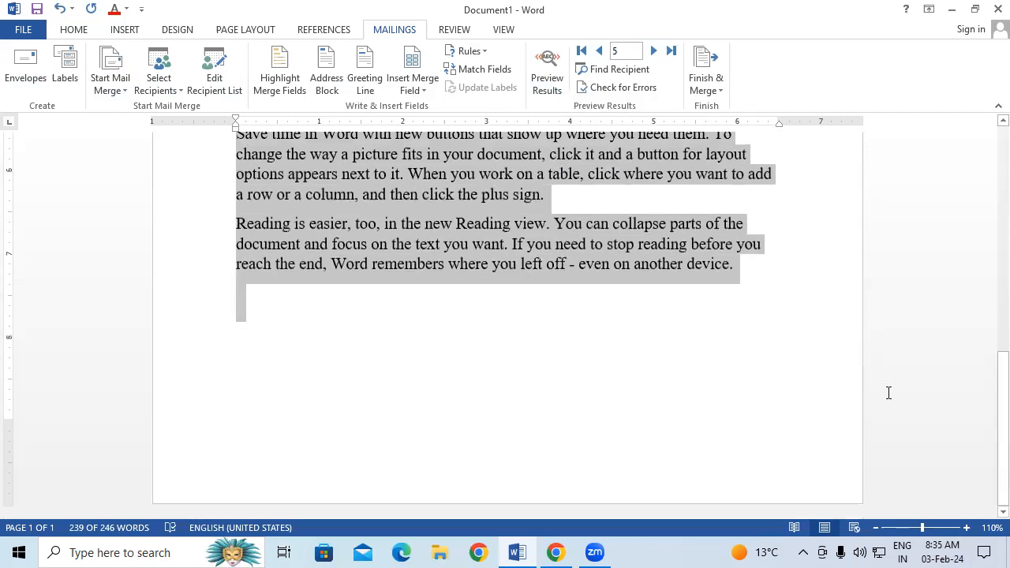
pyautogui.hotkey('ctrl', 'shift', ',')
pyautogui.hotkey('ctrl', 'shift', ',')
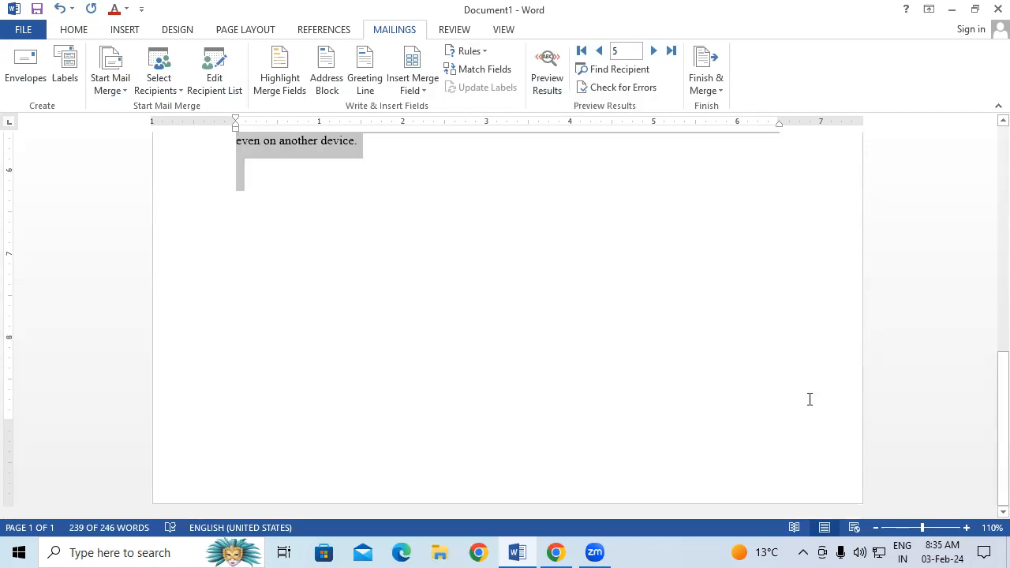
pyautogui.scroll(5, 809, 399)
pyautogui.scroll(5, 809, 402)
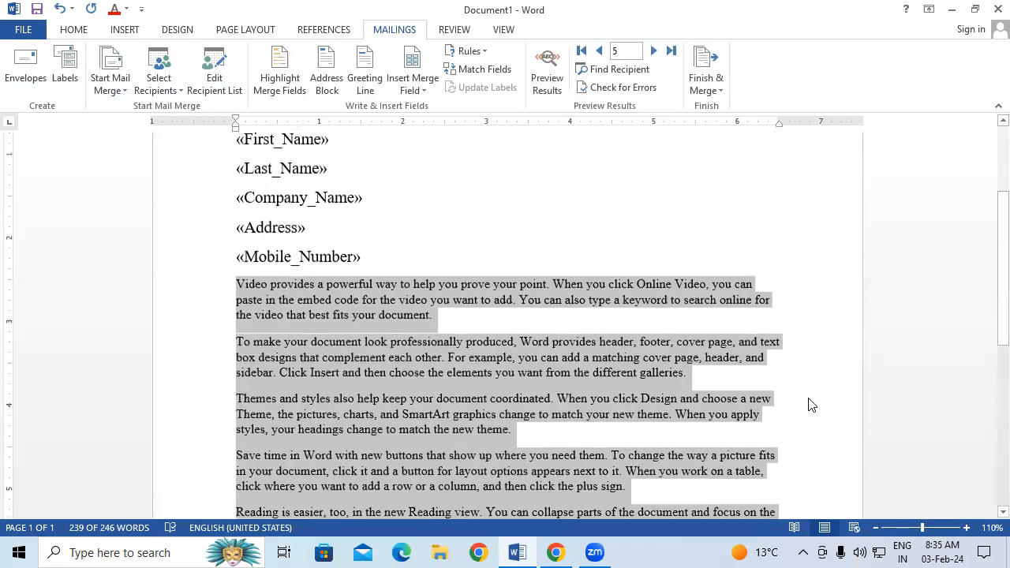
pyautogui.click(600, 414)
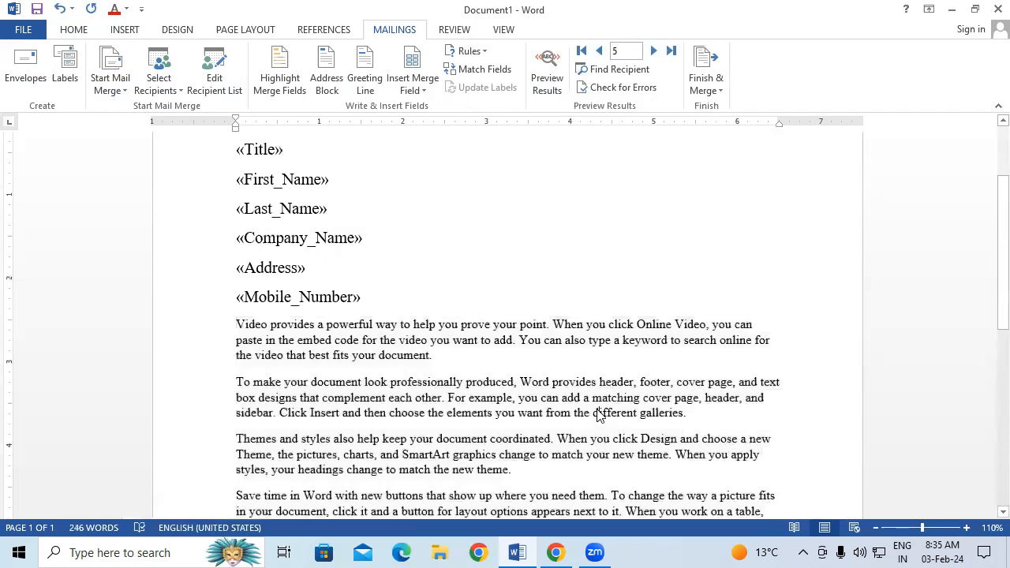
pyautogui.scroll(1, 599, 414)
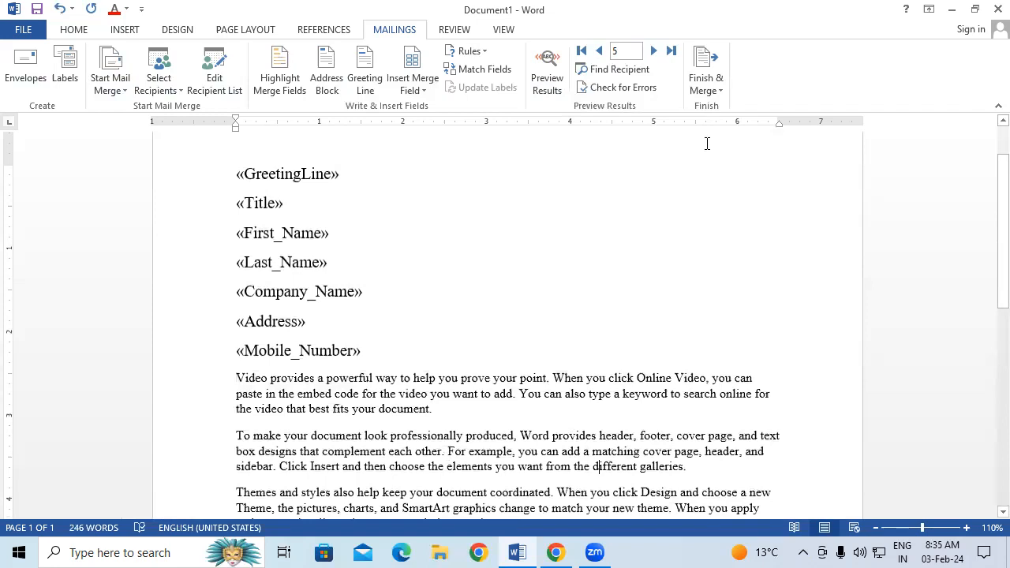
# Merge records From 1 To 4 into a new editable Letters1 document.
pyautogui.click(718, 79)
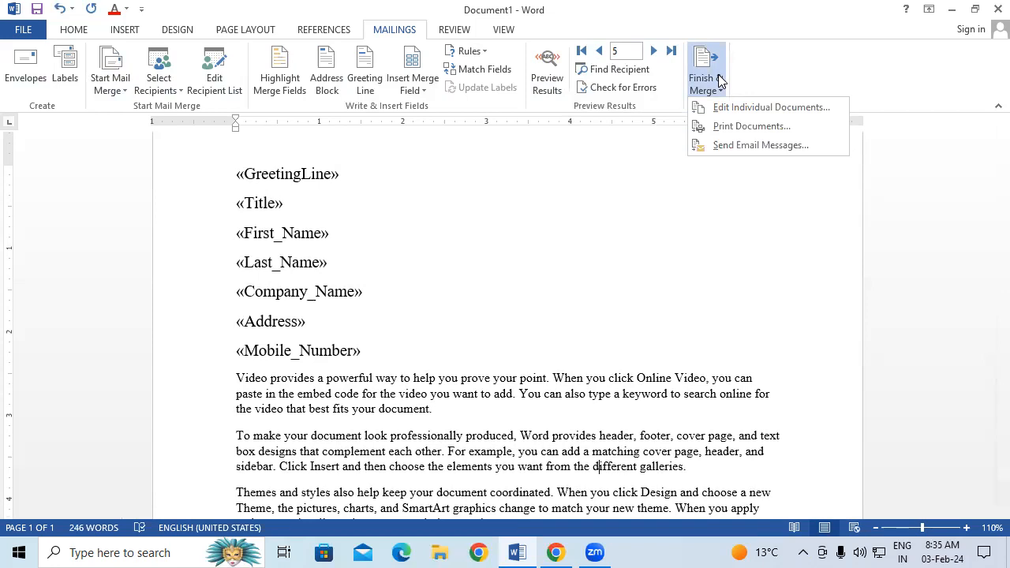
pyautogui.click(769, 110)
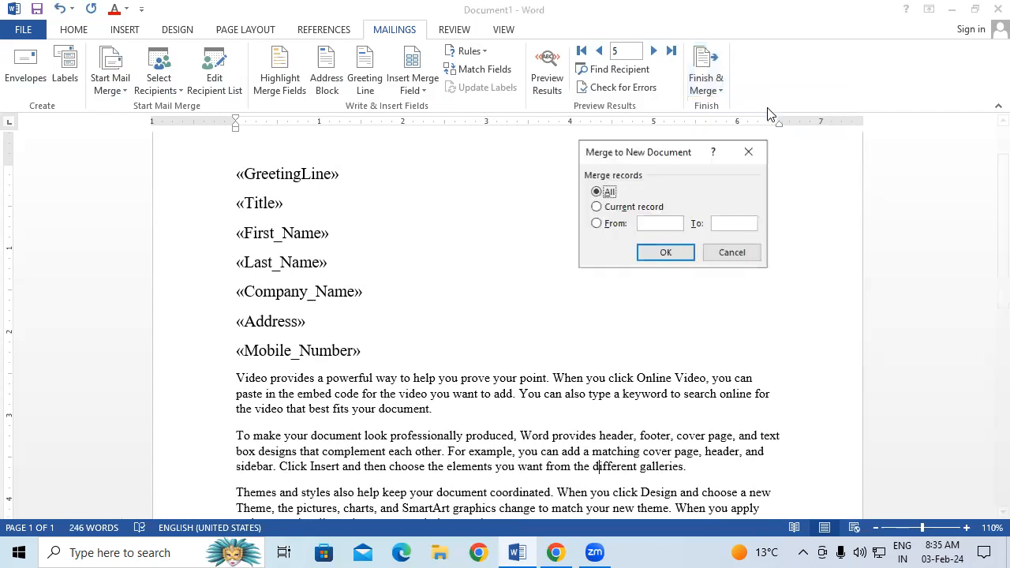
pyautogui.click(636, 209)
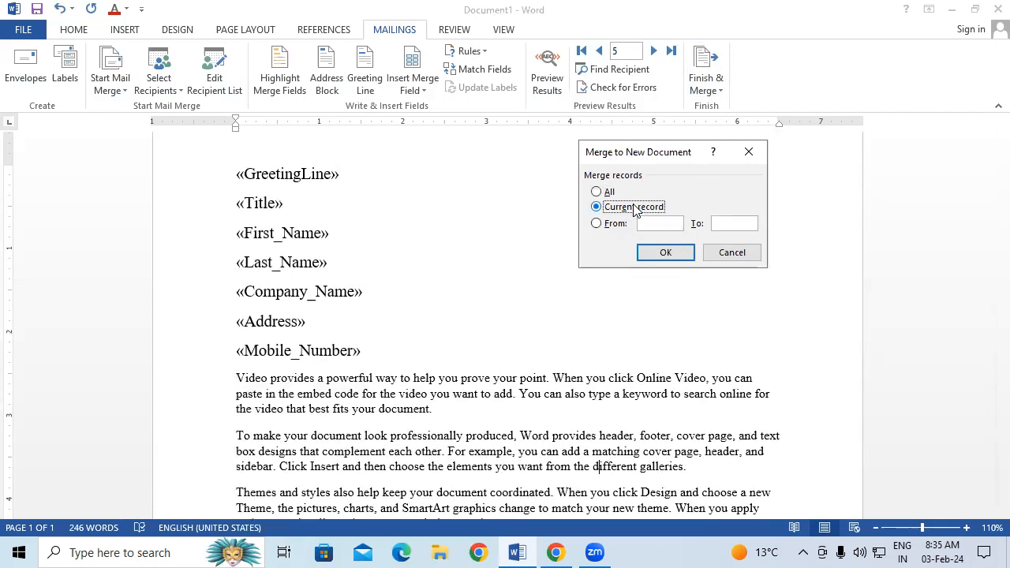
pyautogui.click(617, 228)
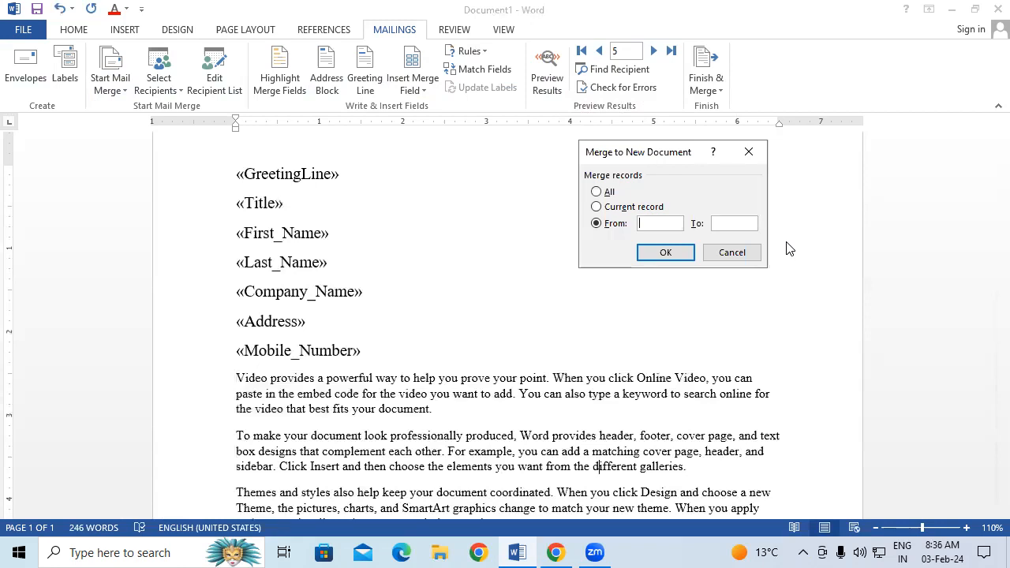
pyautogui.click(600, 193)
pyautogui.click(597, 223)
pyautogui.write('4')
pyautogui.click(667, 253)
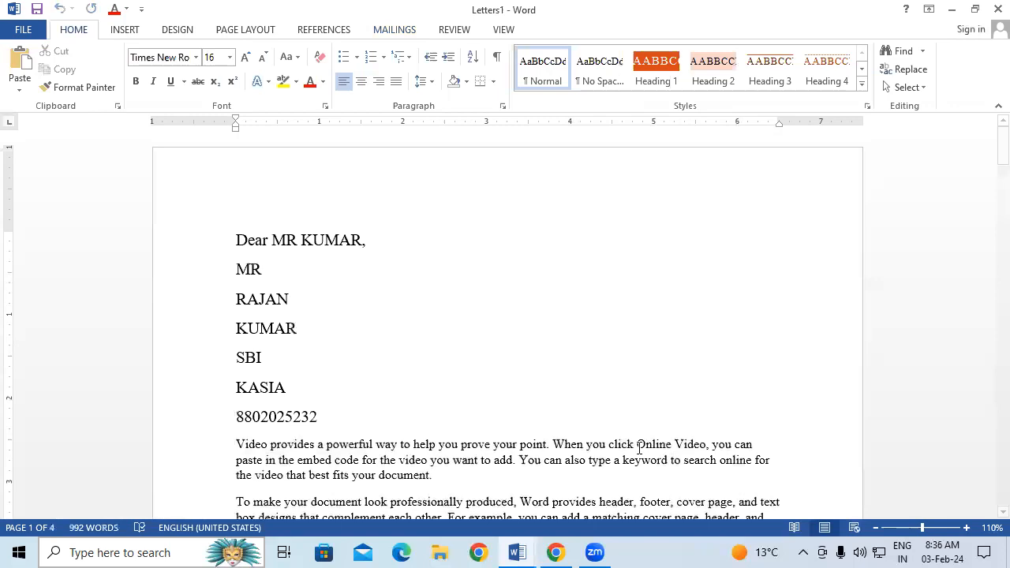
# Scroll through the four merged letters, then show the print preview of Letters1.
pyautogui.press('Down')
pyautogui.press('Down')
pyautogui.press('Down')
pyautogui.press('Down')
pyautogui.press('Down')
pyautogui.press('Down')
pyautogui.press('Down')
pyautogui.press('Down')
pyautogui.press('Down')
pyautogui.press('Down')
pyautogui.press('Down')
pyautogui.press('Down')
pyautogui.press('Down')
pyautogui.press('Down')
pyautogui.press('Down')
pyautogui.press('Down')
pyautogui.press('Down')
pyautogui.press('Down')
pyautogui.press('Down')
pyautogui.press('Down')
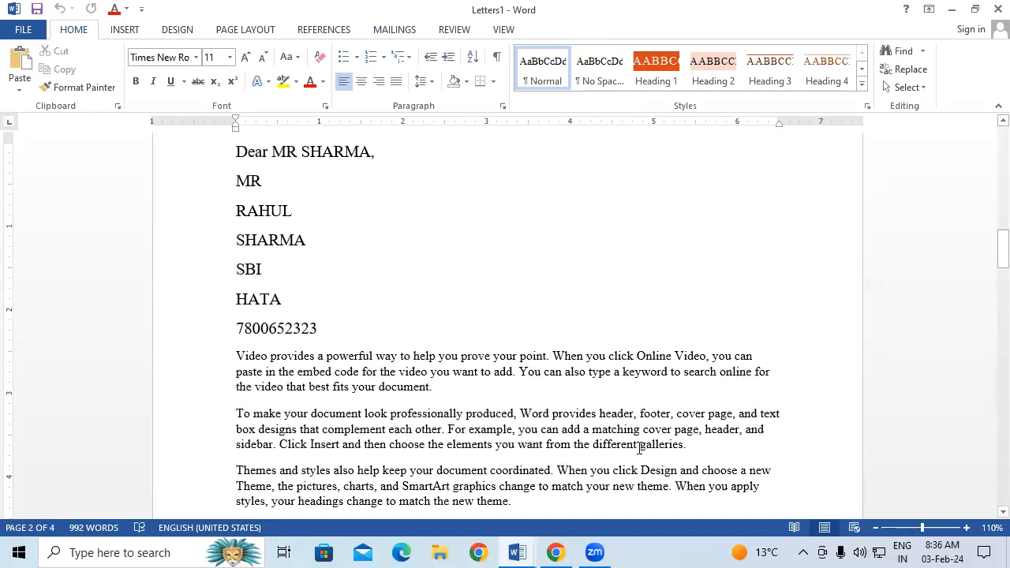
pyautogui.press('Down')
pyautogui.press('Down')
pyautogui.press('Down')
pyautogui.press('Down')
pyautogui.press('Down')
pyautogui.press('Down')
pyautogui.press('Down')
pyautogui.press('Down')
pyautogui.press('Down')
pyautogui.press('Down')
pyautogui.press('Down')
pyautogui.press('Down')
pyautogui.press('Down')
pyautogui.press('Down')
pyautogui.press('Down')
pyautogui.press('Down')
pyautogui.press('Down')
pyautogui.press('Down')
pyautogui.press('Down')
pyautogui.press('Down')
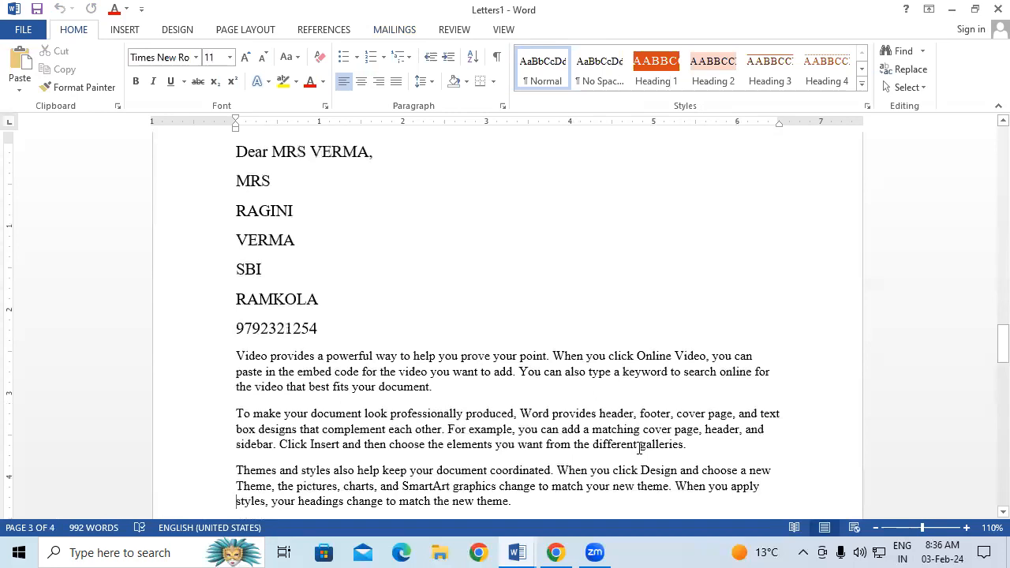
pyautogui.press('Down')
pyautogui.press('Down')
pyautogui.press('Down')
pyautogui.press('Down')
pyautogui.press('Down')
pyautogui.press('Down')
pyautogui.press('Down')
pyautogui.press('Down')
pyautogui.press('Down')
pyautogui.press('Down')
pyautogui.press('Down')
pyautogui.press('Down')
pyautogui.press('Down')
pyautogui.press('Down')
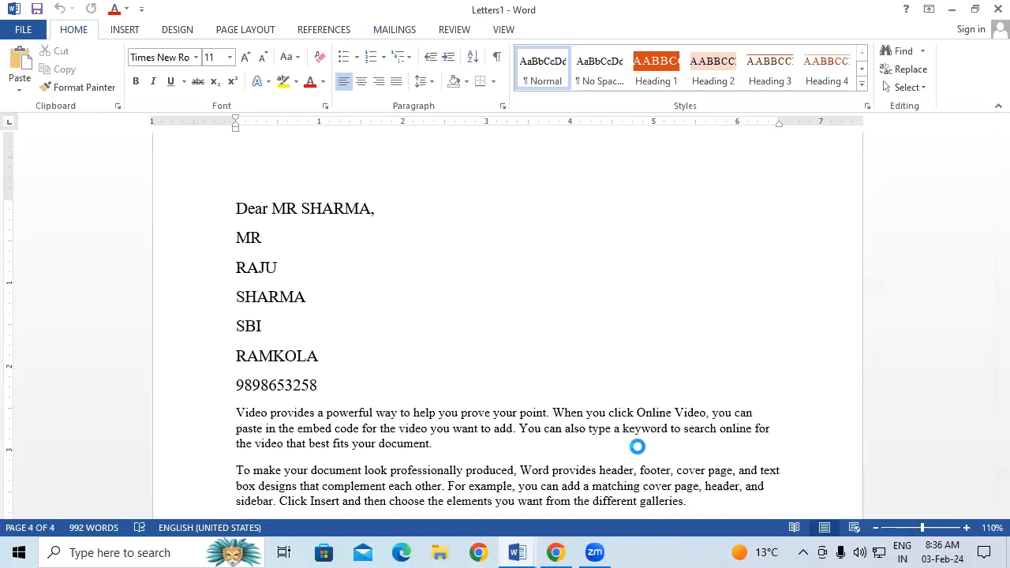
pyautogui.hotkey('ctrl', 'p')
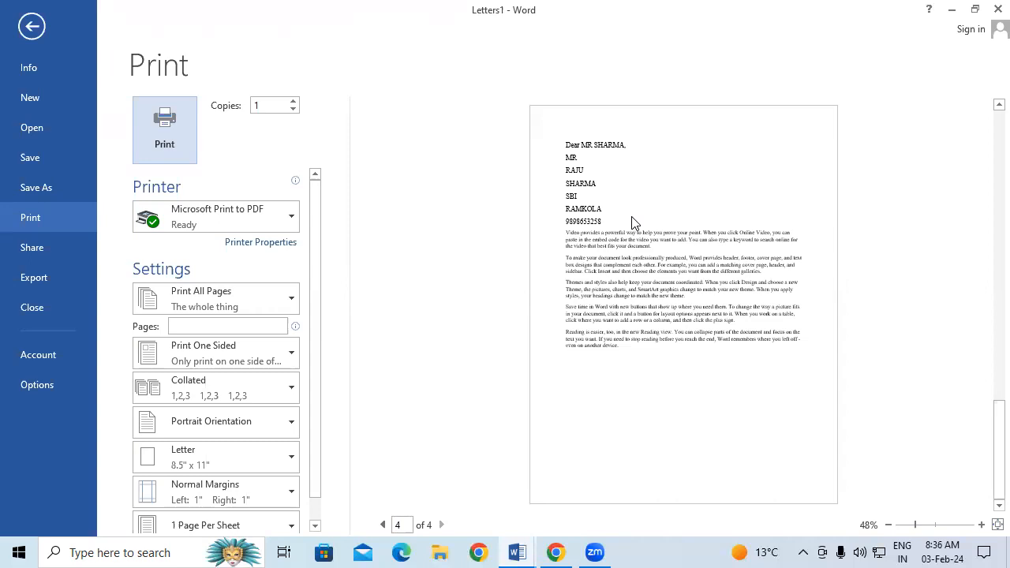
pyautogui.press('Tab')
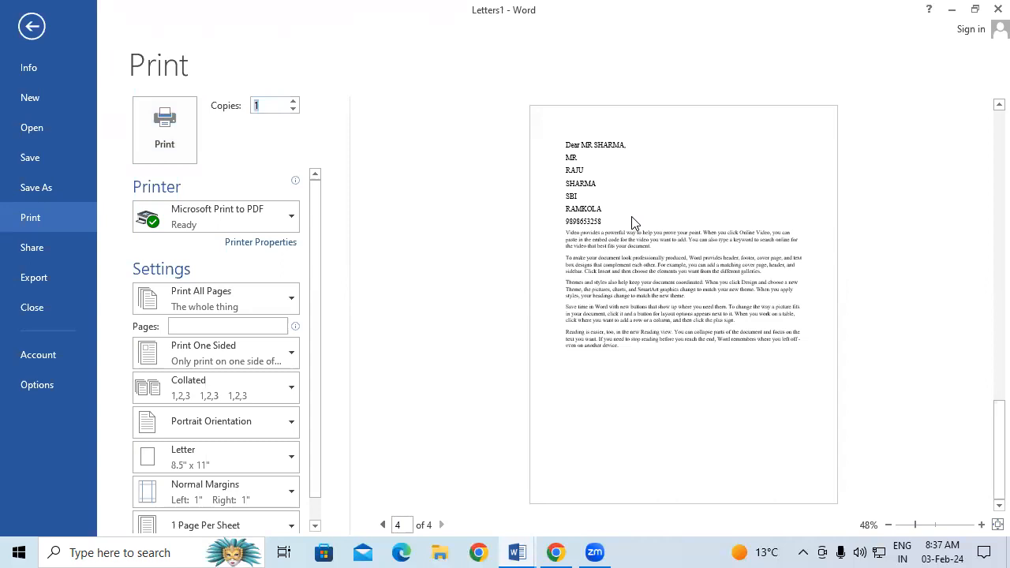
pyautogui.press('Escape')
pyautogui.scroll(-3, 561, 272)
pyautogui.scroll(-4, 561, 272)
pyautogui.scroll(-4, 562, 272)
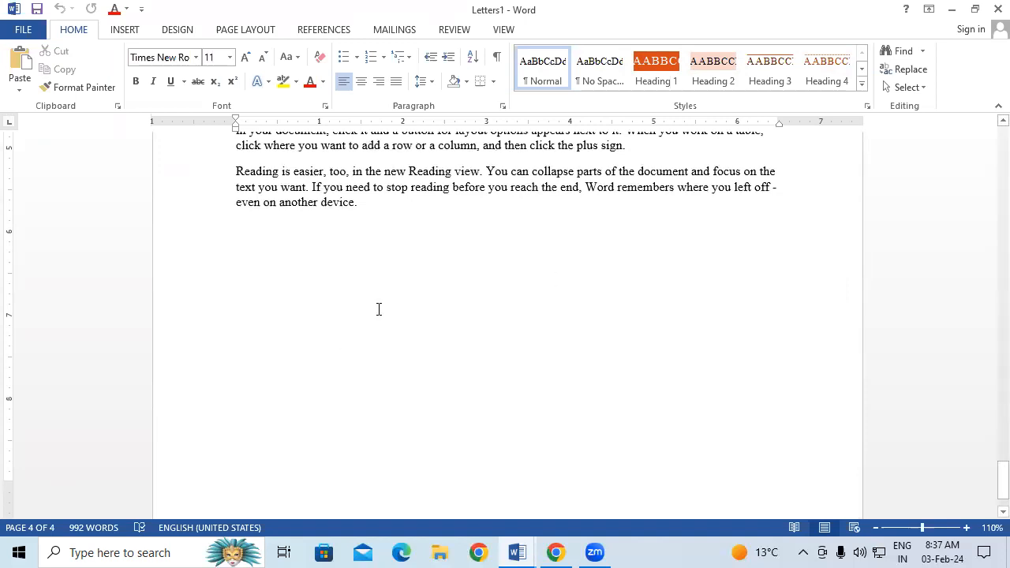
# Switch to the Mailings tab and create a new blank Document2.
pyautogui.scroll(4, 377, 309)
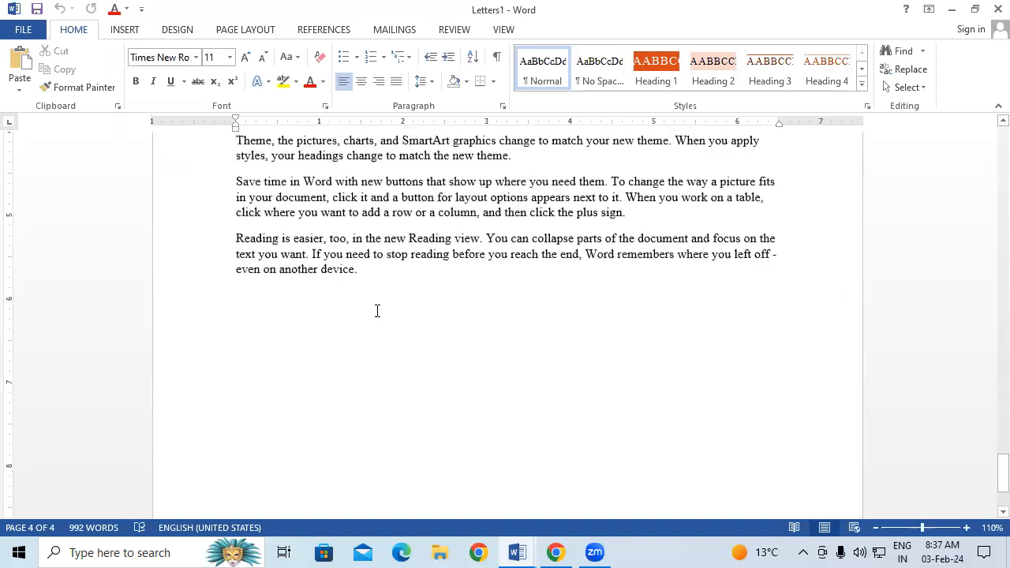
pyautogui.click(394, 30)
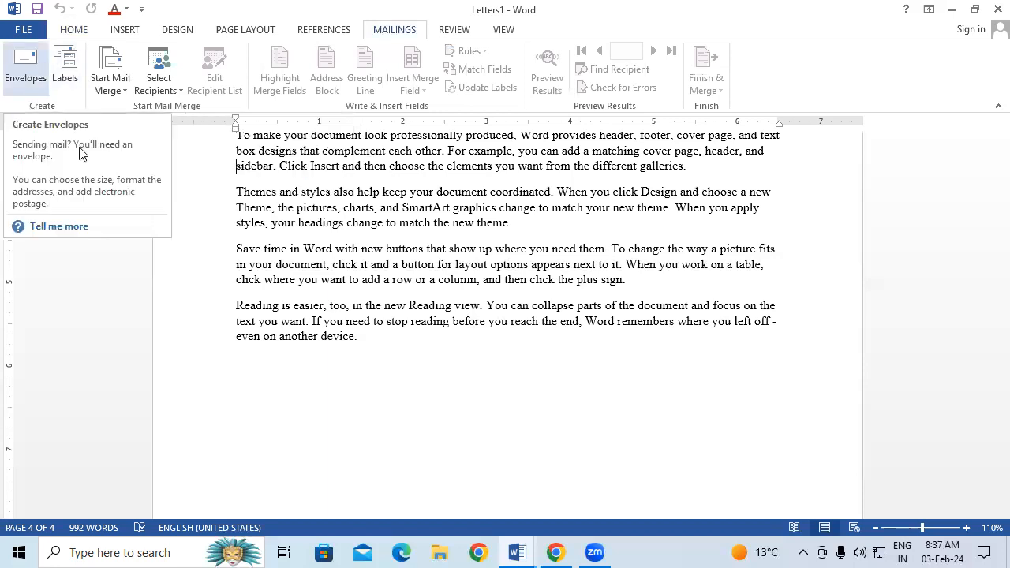
pyautogui.hotkey('ctrl', 'n')
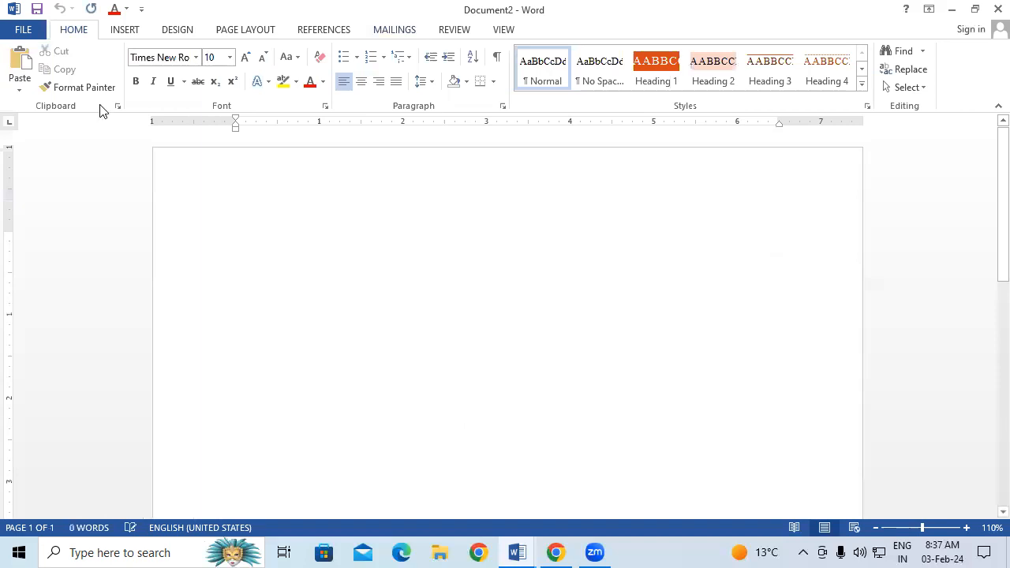
# Add an envelope to Document2, with the recipient's name and town as the To address.
pyautogui.click(395, 29)
pyautogui.click(26, 61)
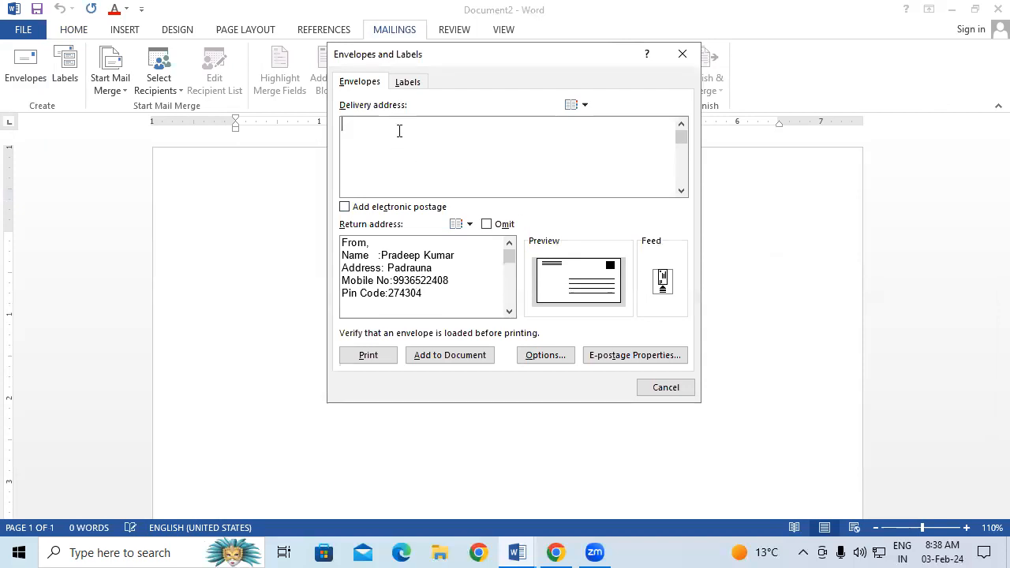
pyautogui.write('T')
pyautogui.write('o, ')
pyautogui.press('Return')
pyautogui.write('Gorakhpur')
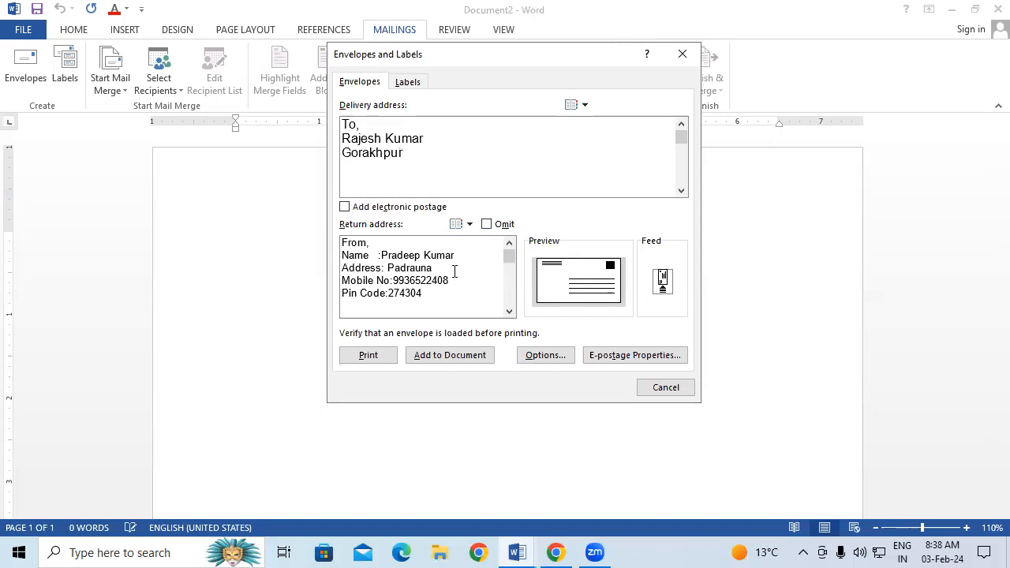
pyautogui.click(471, 356)
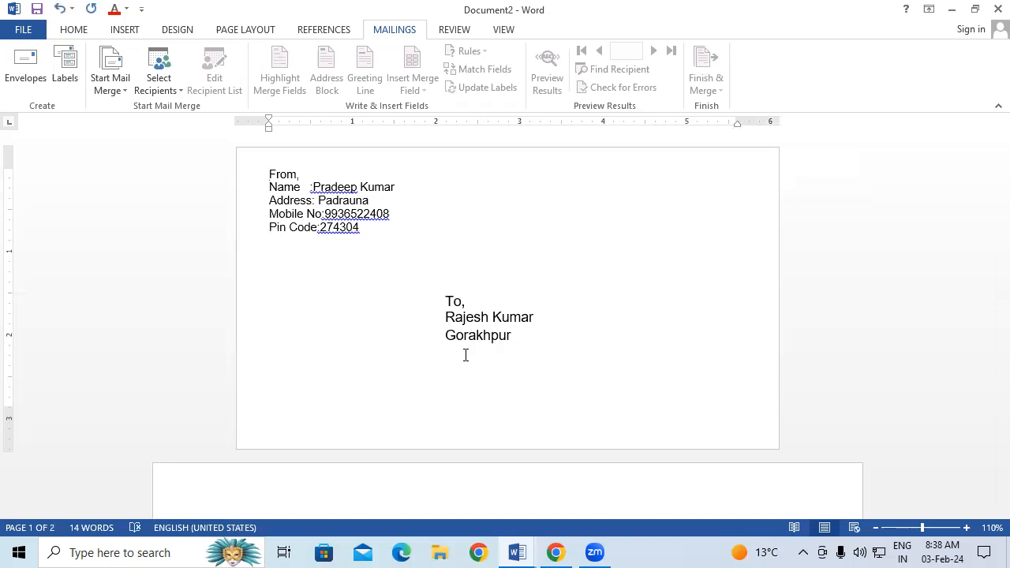
pyautogui.moveTo(268, 173); pyautogui.dragTo(363, 237)
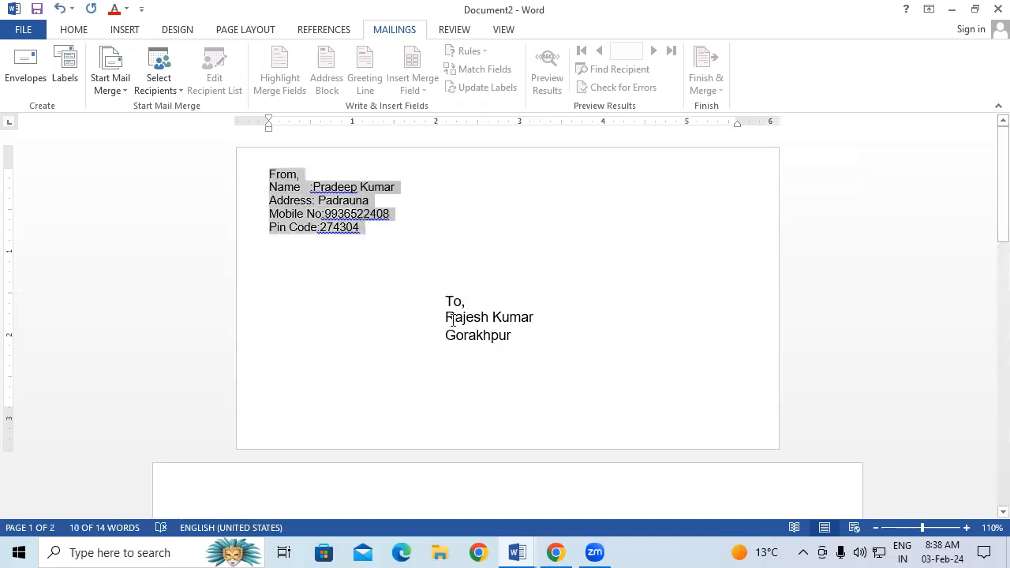
pyautogui.moveTo(447, 319); pyautogui.dragTo(490, 338)
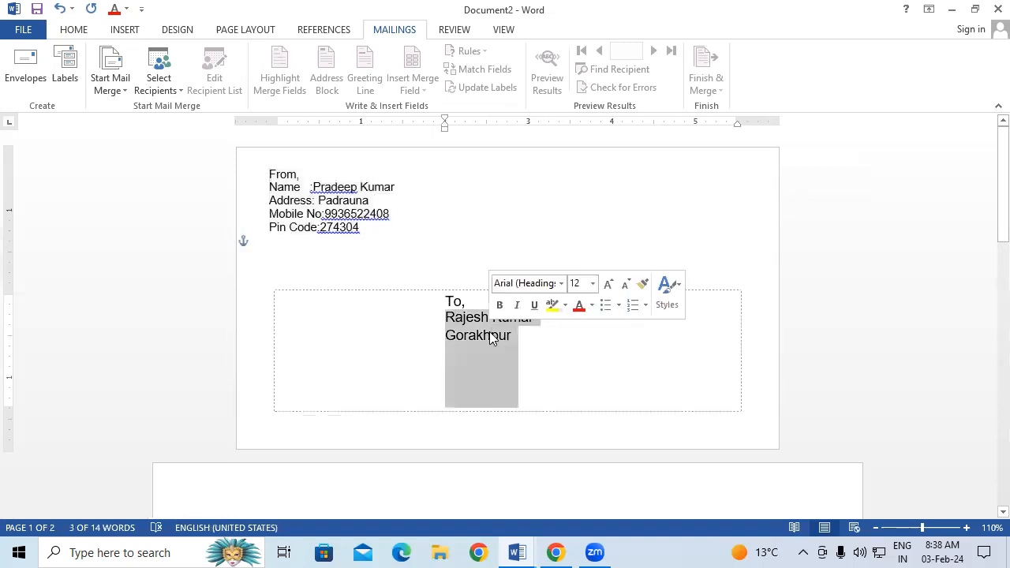
pyautogui.click(320, 214)
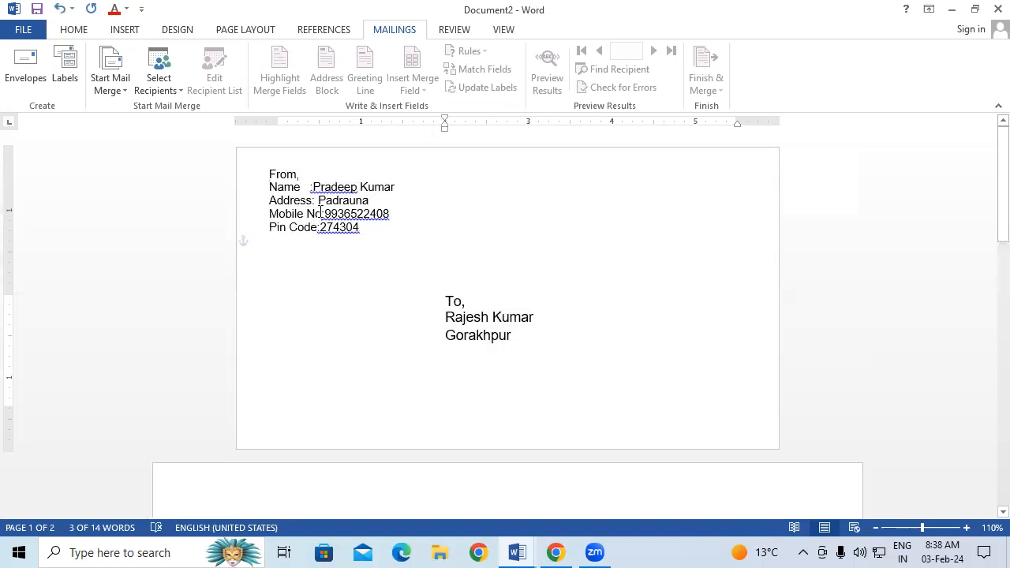
pyautogui.click(356, 230)
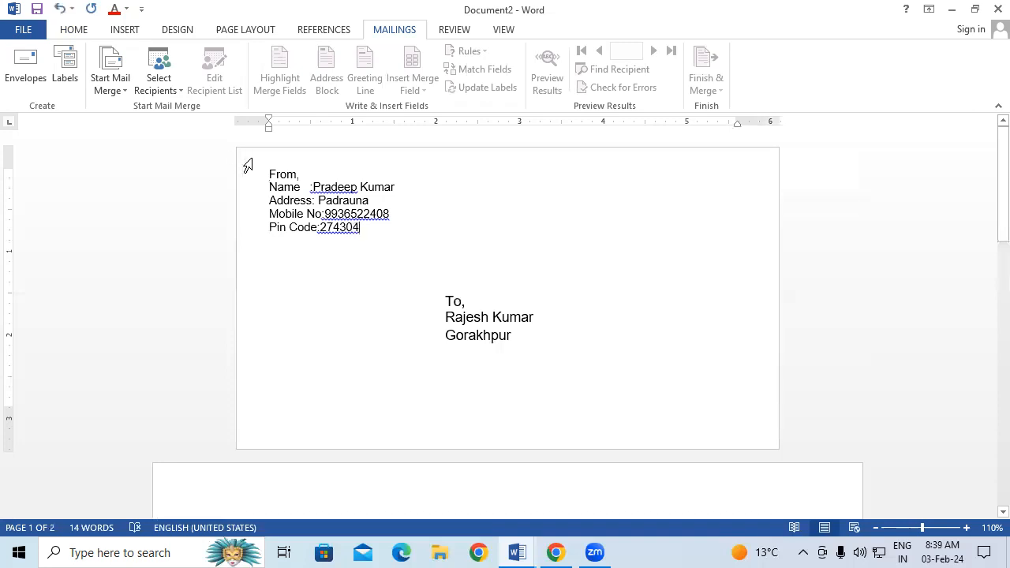
pyautogui.moveTo(265, 172); pyautogui.dragTo(272, 228)
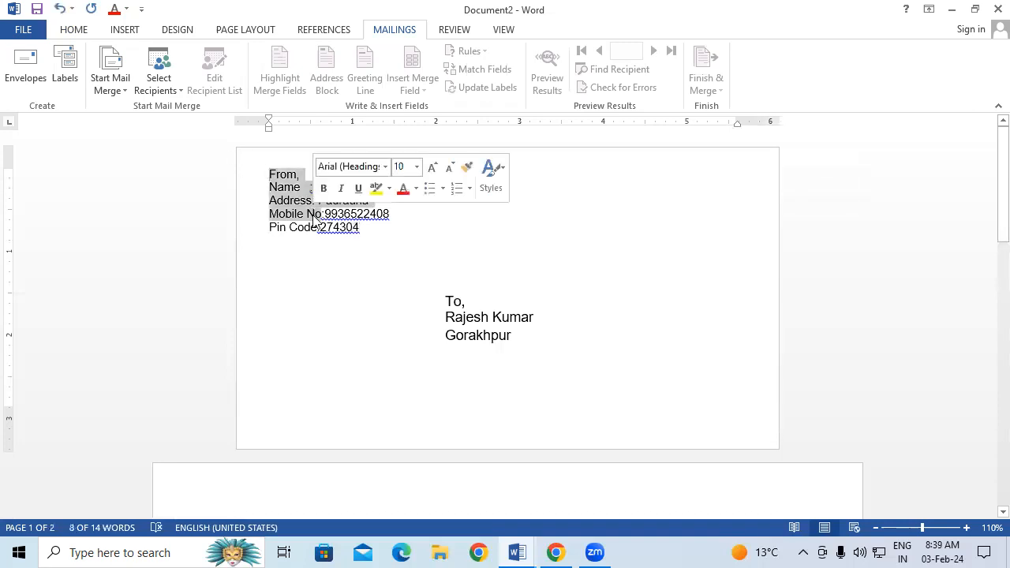
pyautogui.click(456, 294)
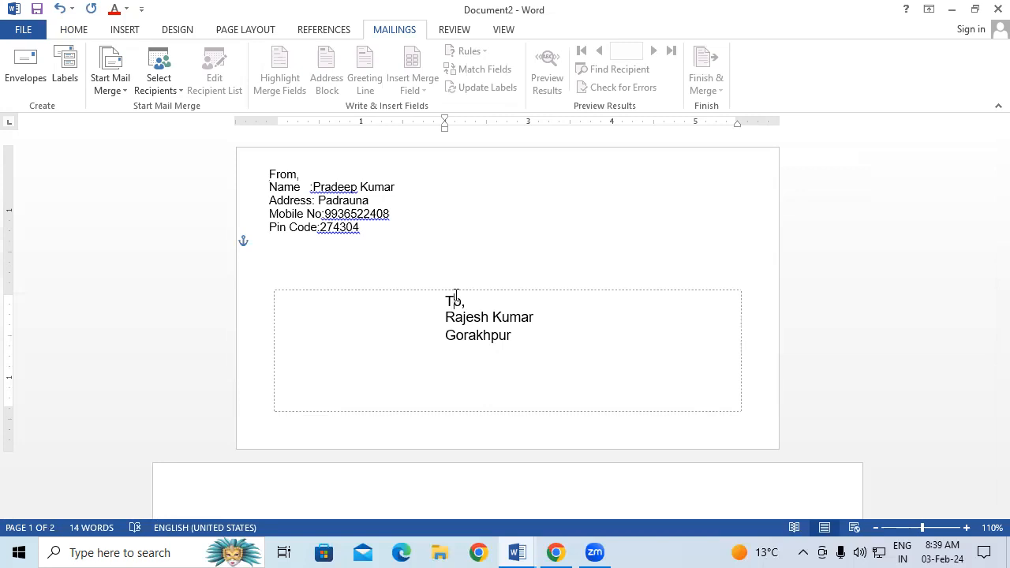
# In a new document's Envelopes dialog, copy the From return address into Delivery address.
pyautogui.hotkey('ctrl', 'n')
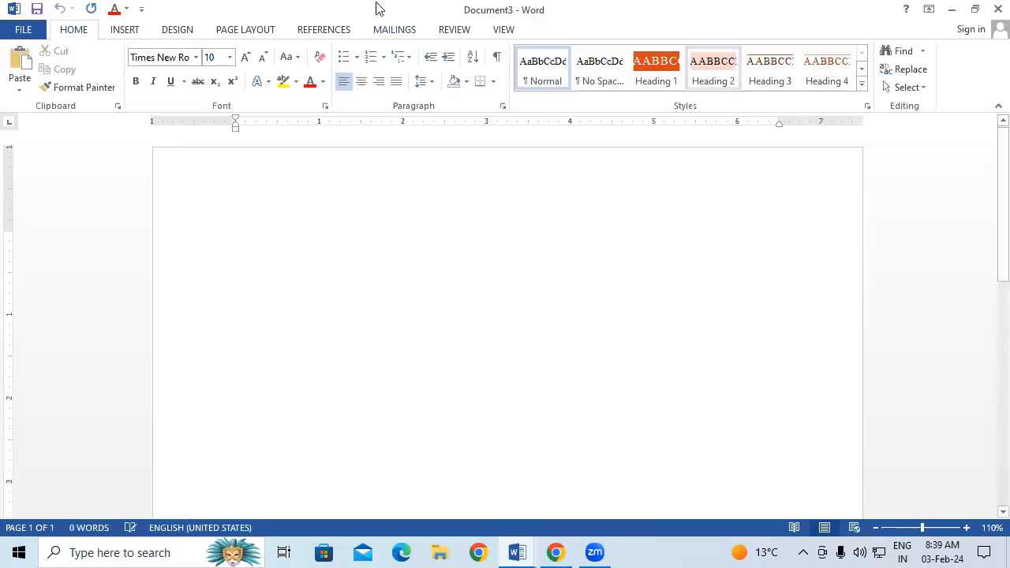
pyautogui.click(387, 29)
pyautogui.click(26, 69)
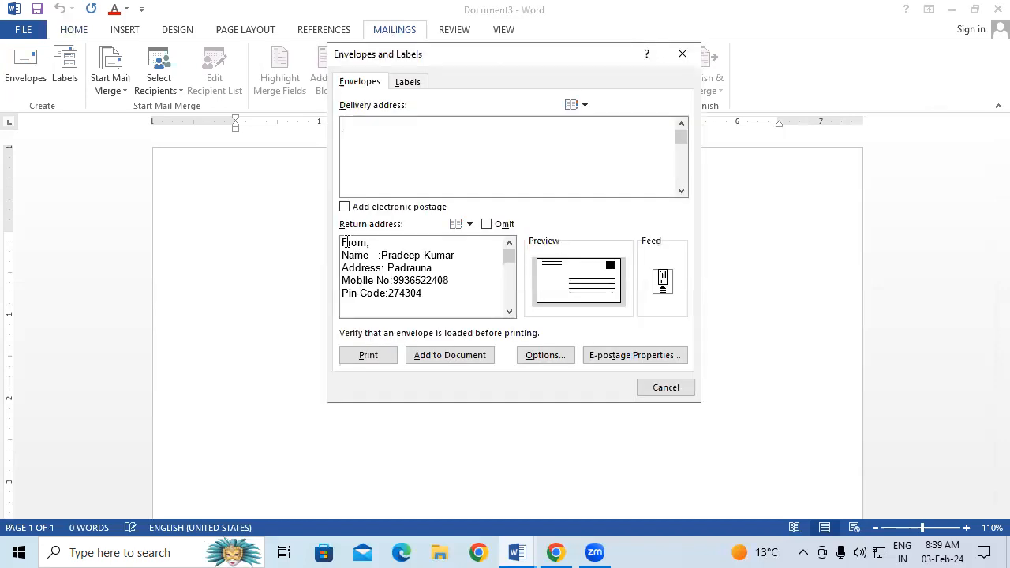
pyautogui.moveTo(340, 242); pyautogui.dragTo(416, 292)
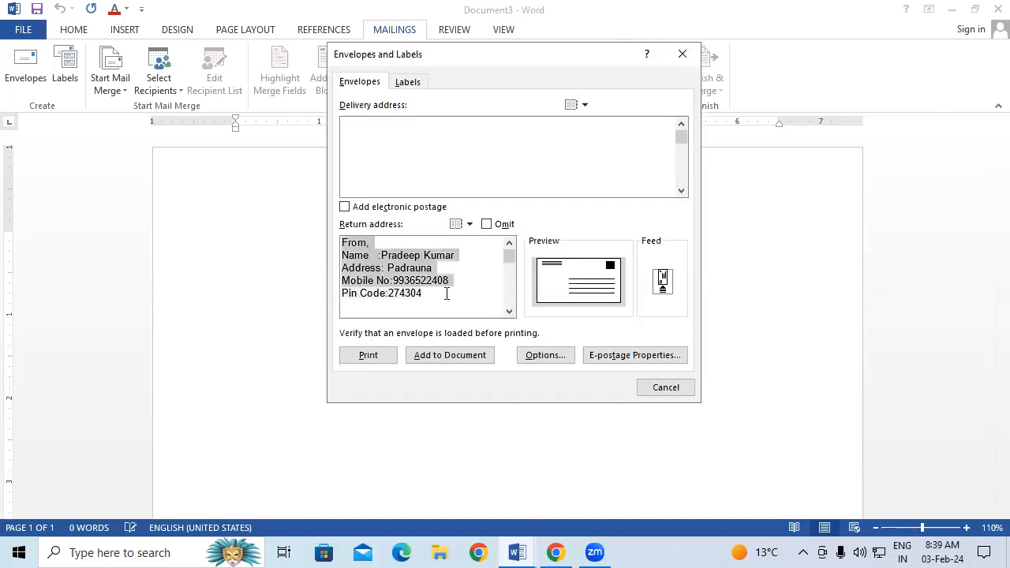
pyautogui.rightClick(417, 276)
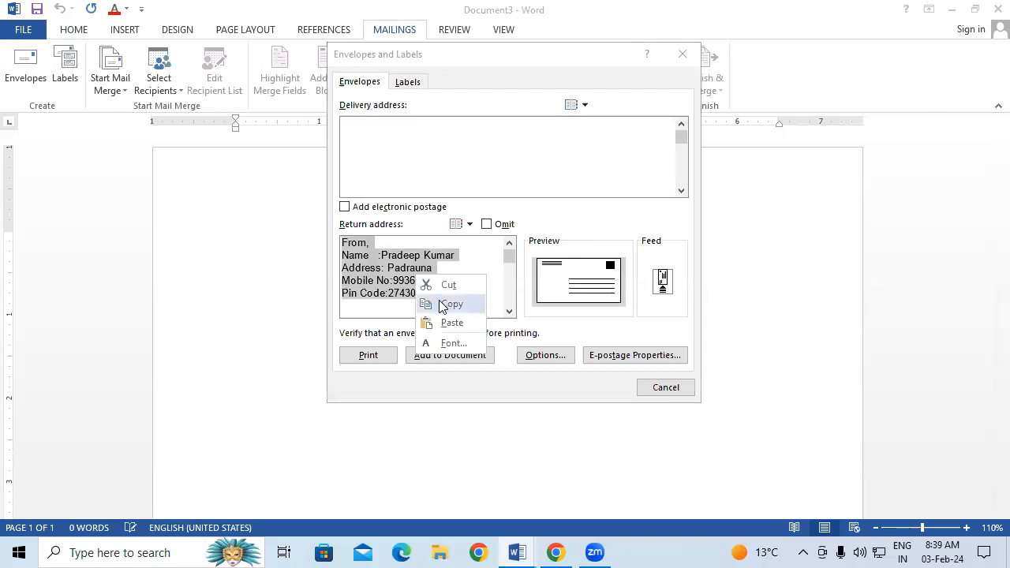
pyautogui.click(429, 304)
pyautogui.click(359, 127)
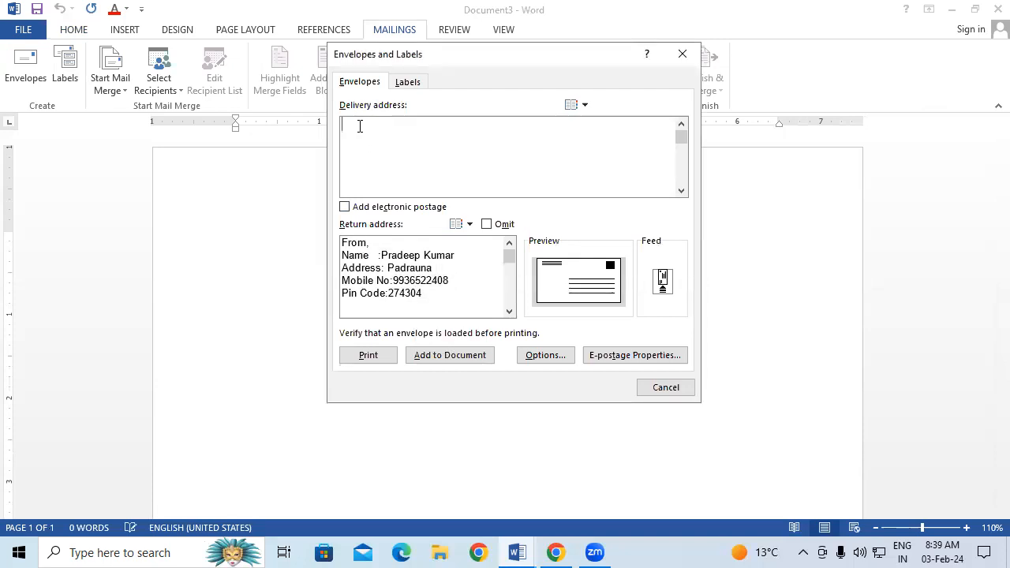
pyautogui.hotkey('ctrl', 'v')
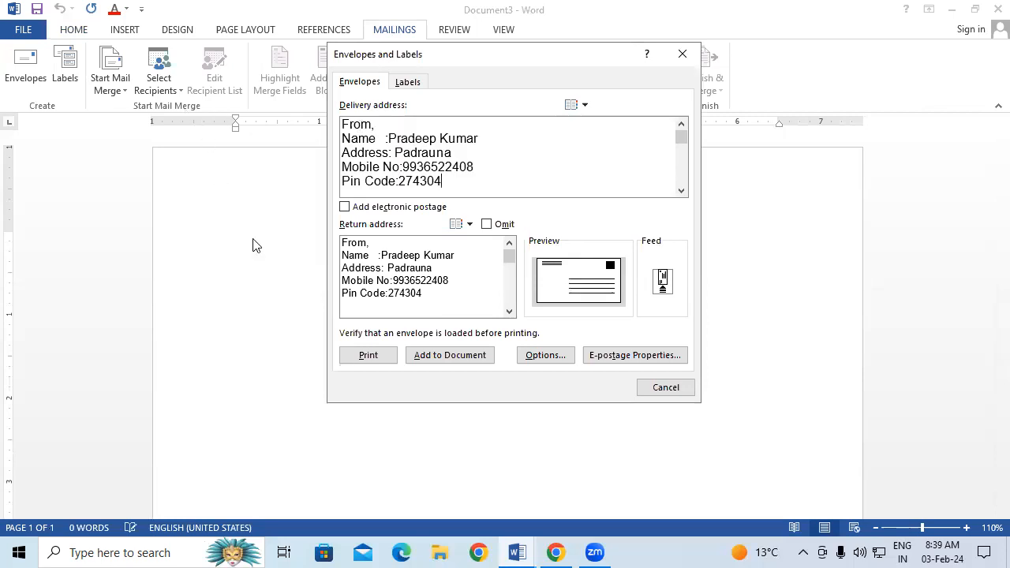
# Change the return address heading to 'To,' and edit the name, then add the envelope and save as default.
pyautogui.click(375, 245)
pyautogui.press('BackSpace')
pyautogui.press('BackSpace')
pyautogui.press('BackSpace')
pyautogui.press('BackSpace')
pyautogui.press('BackSpace')
pyautogui.write('To,')
pyautogui.click(419, 254)
pyautogui.press('BackSpace')
pyautogui.press('BackSpace')
pyautogui.press('BackSpace')
pyautogui.press('BackSpace')
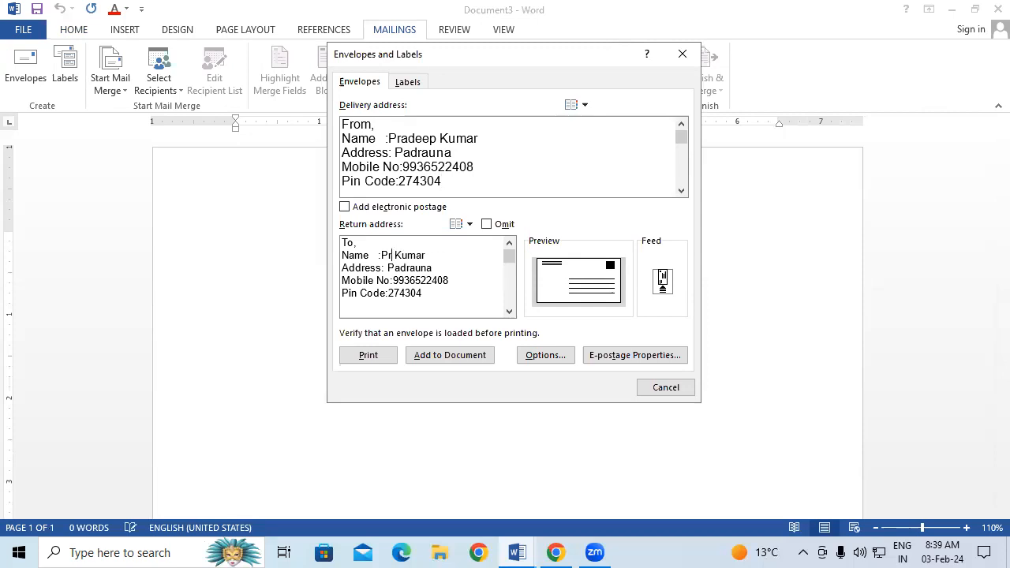
pyautogui.write('rakash')
pyautogui.press('Tab')
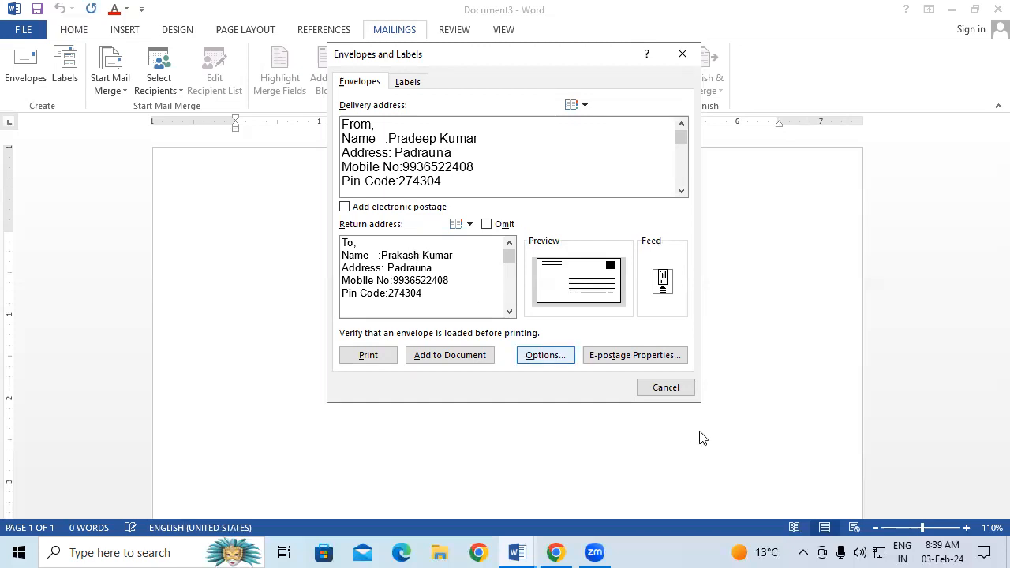
pyautogui.click(433, 356)
pyautogui.click(478, 321)
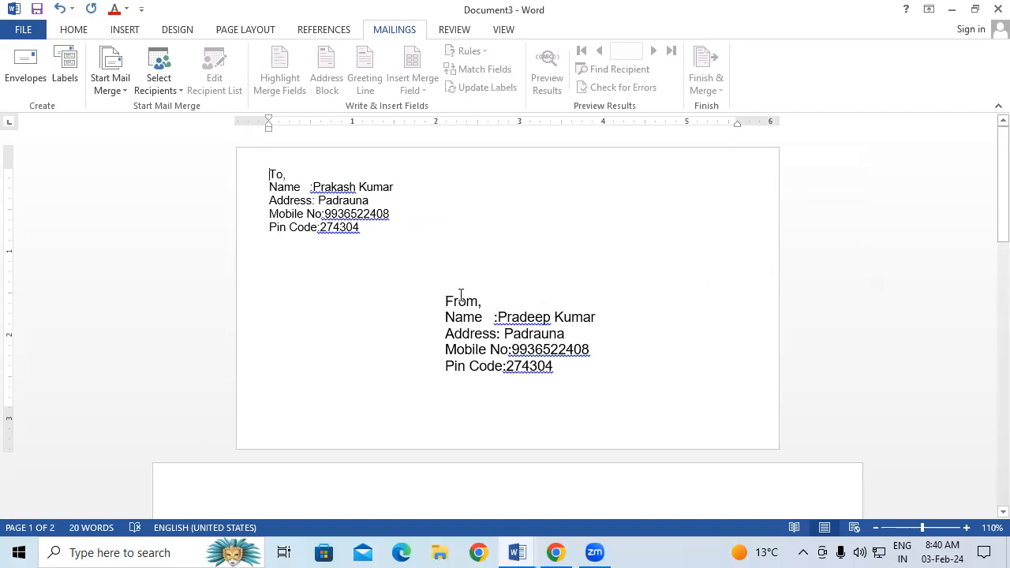
pyautogui.hotkey('ctrl', 'a')
pyautogui.moveTo(497, 317); pyautogui.dragTo(610, 377)
pyautogui.click(660, 239)
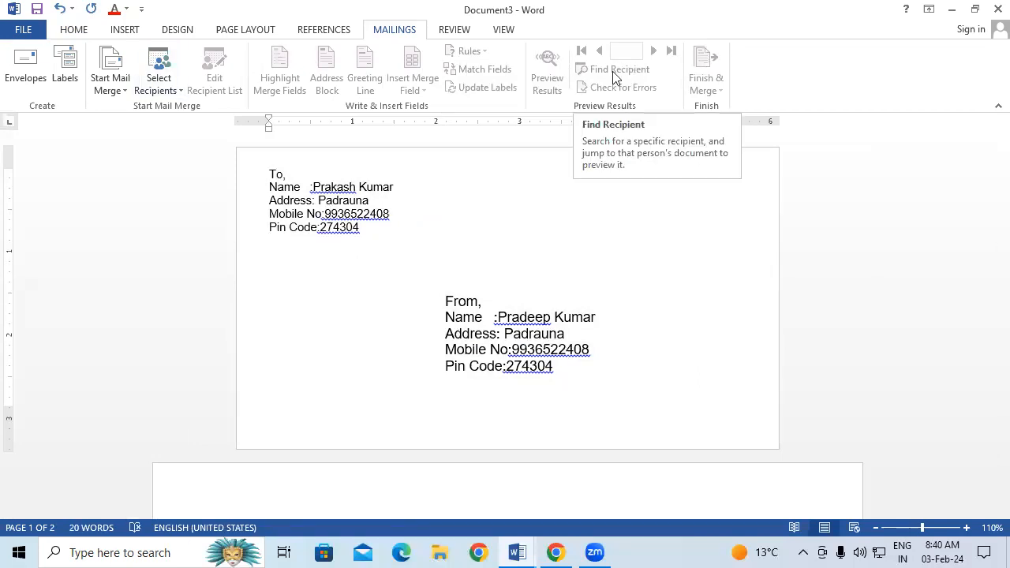
pyautogui.click(450, 30)
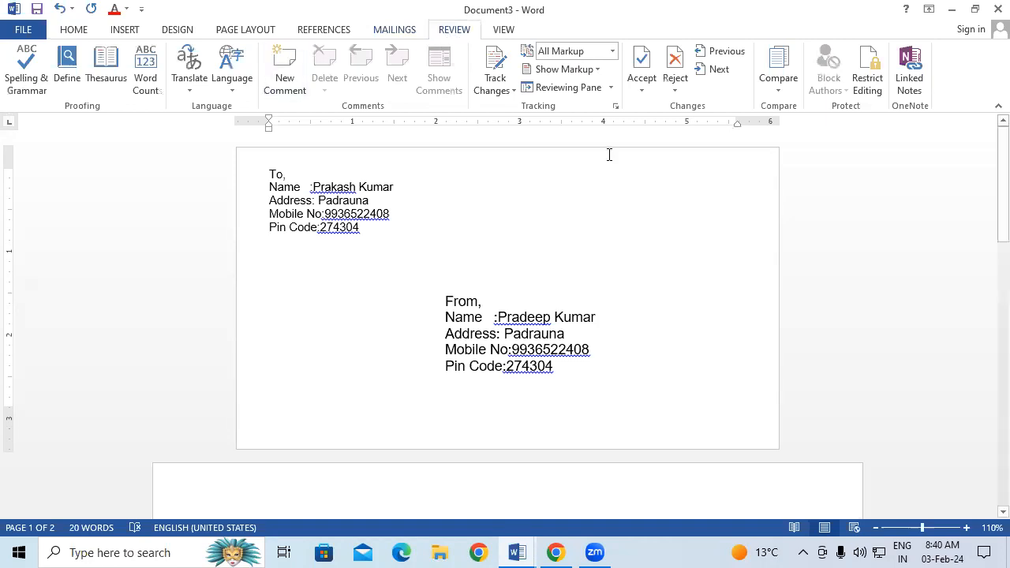
pyautogui.click(400, 33)
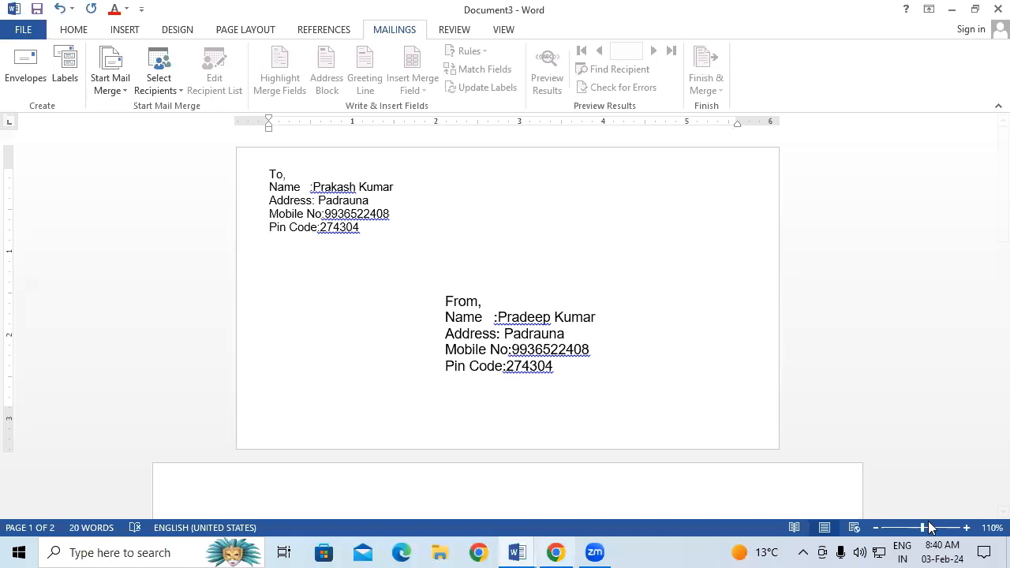